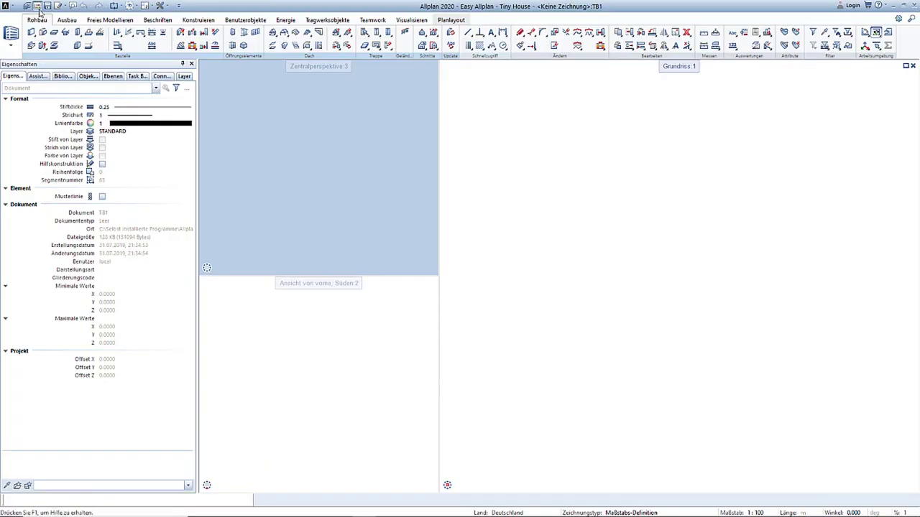
Open the project's level manager and start a new two-storey level model.
{"action": "left_click", "coordinate": [38, 6]}
{"action": "left_click", "coordinate": [477, 318]}
{"action": "left_click", "coordinate": [78, 21]}
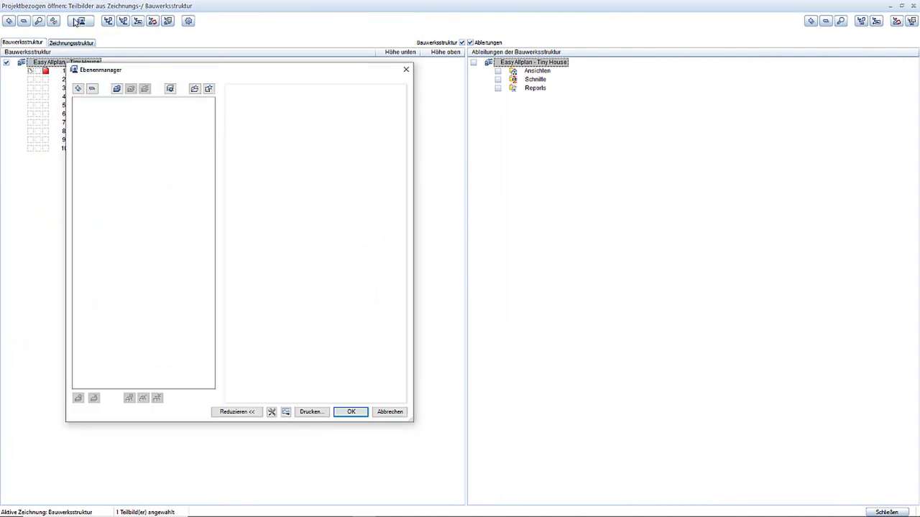
{"action": "left_click", "coordinate": [116, 89]}
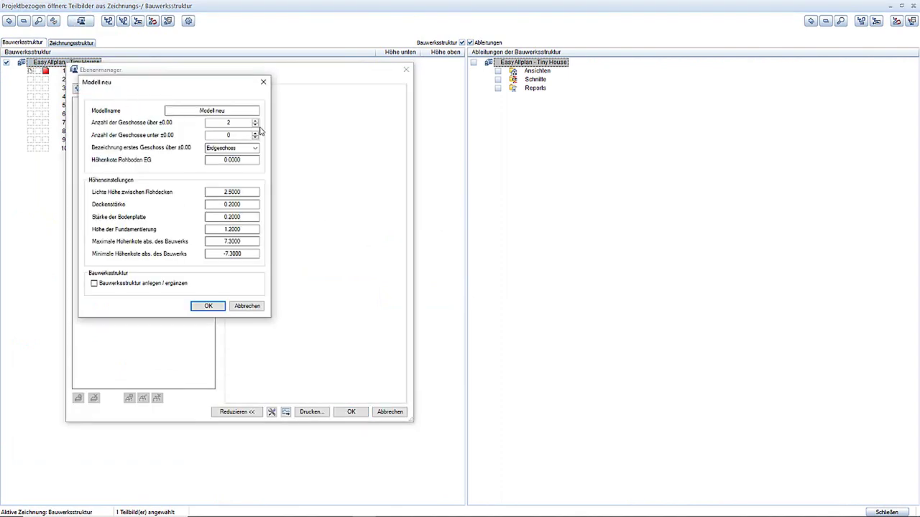
{"action": "left_click", "coordinate": [205, 308]}
Build the structure with numbering step 5, adding derived elevation views and a section.
{"action": "left_click", "coordinate": [126, 174]}
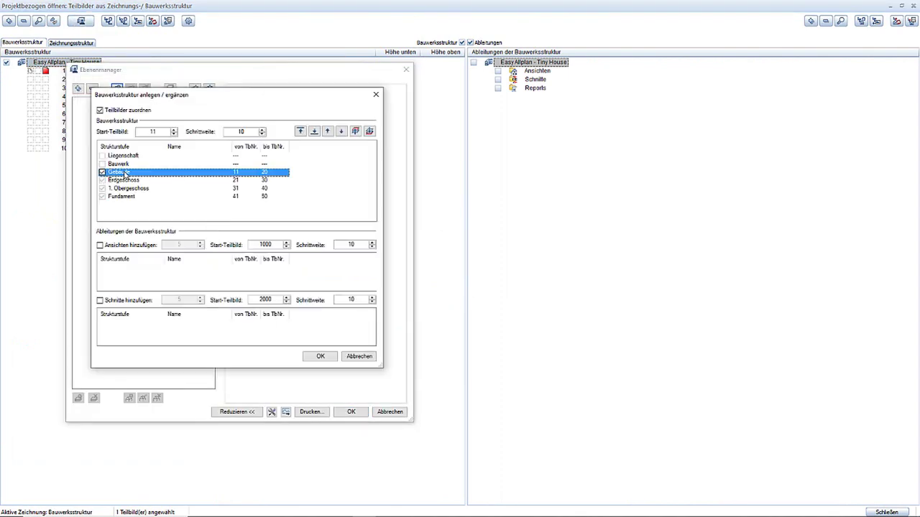
{"action": "double_click", "coordinate": [256, 132]}
{"action": "type", "text": "5"}
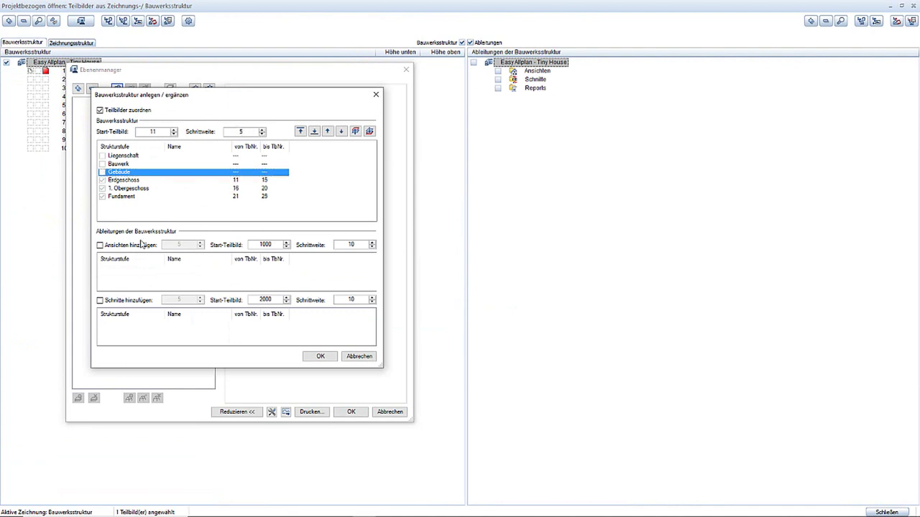
{"action": "left_click", "coordinate": [141, 245]}
{"action": "left_click", "coordinate": [124, 301]}
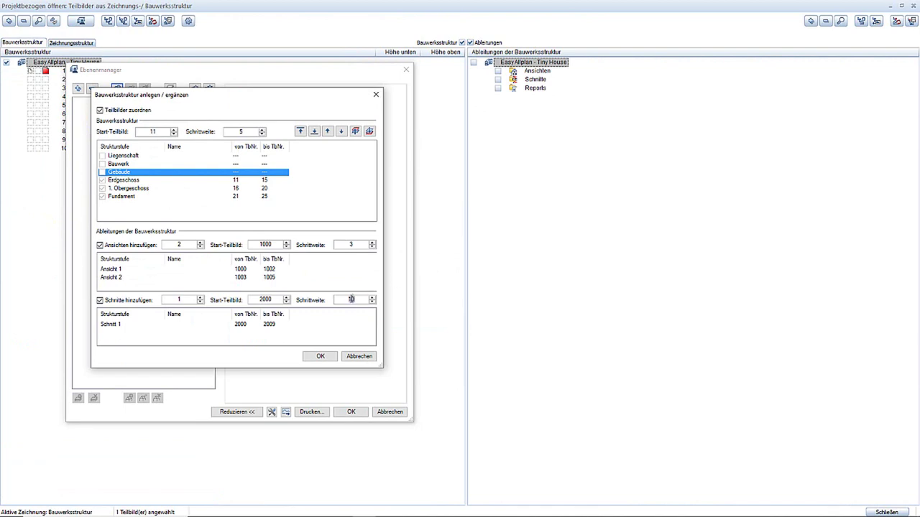
{"action": "type", "text": "3"}
{"action": "left_click", "coordinate": [320, 357]}
Remove the unused drawing files 1 to 10 from the structure.
{"action": "left_click", "coordinate": [351, 412]}
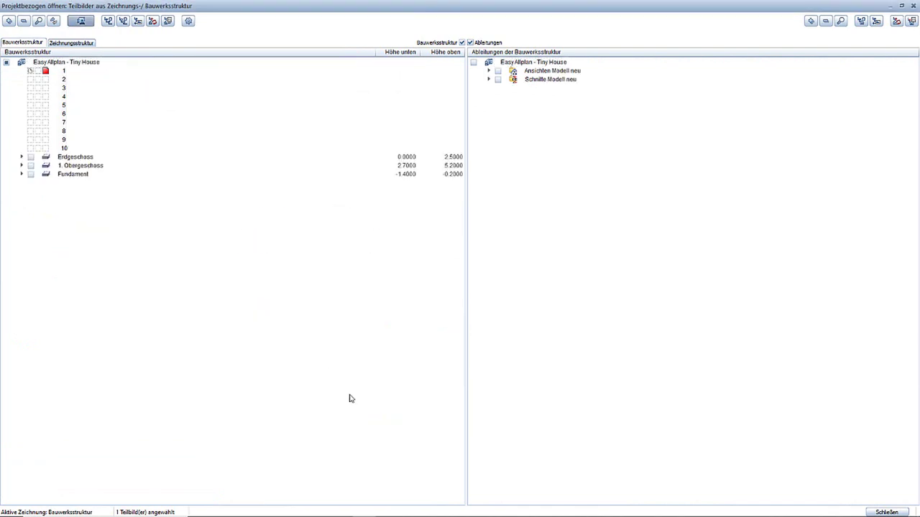
{"action": "left_click_drag", "start_coordinate": [63, 71], "coordinate": [63, 148]}
{"action": "right_click", "coordinate": [67, 71]}
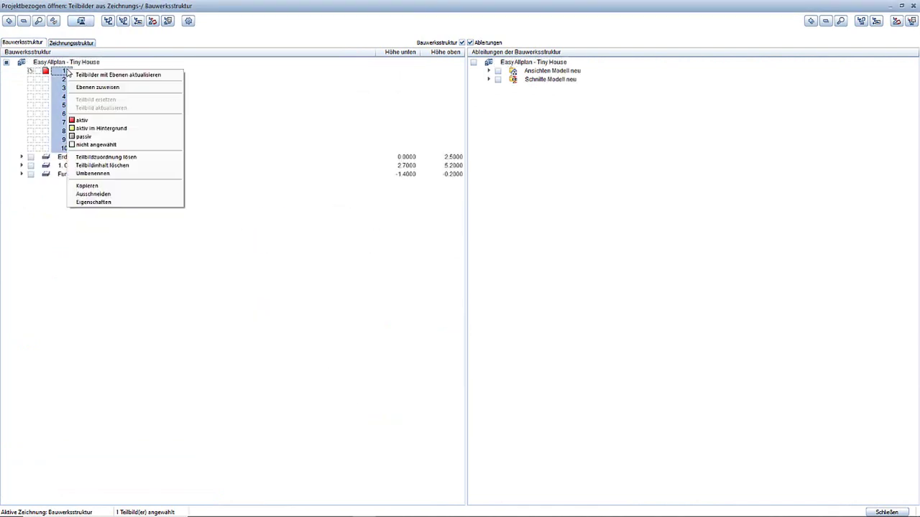
{"action": "left_click", "coordinate": [116, 165]}
{"action": "left_click", "coordinate": [475, 294]}
Expand the storeys and views, then name drawing files 11 to 19.
{"action": "left_click", "coordinate": [10, 21]}
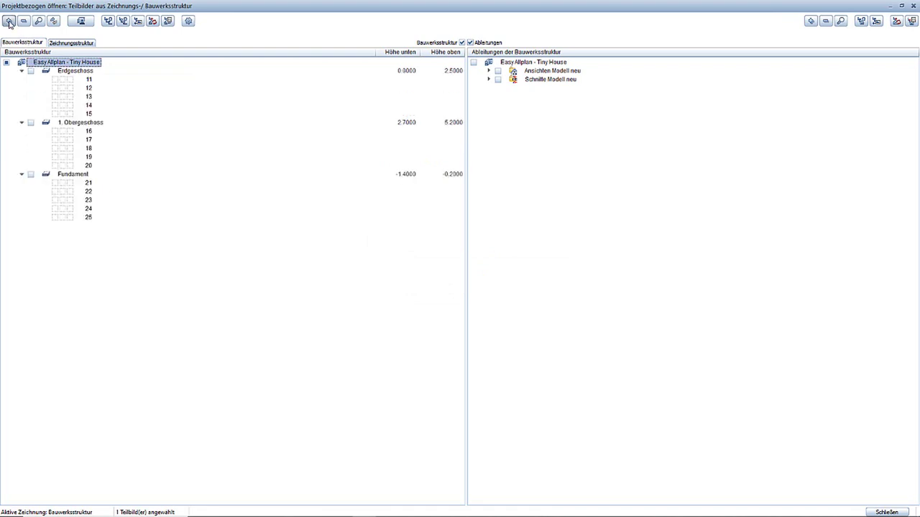
{"action": "left_click", "coordinate": [482, 65]}
{"action": "left_click", "coordinate": [811, 21]}
{"action": "left_click", "coordinate": [89, 79]}
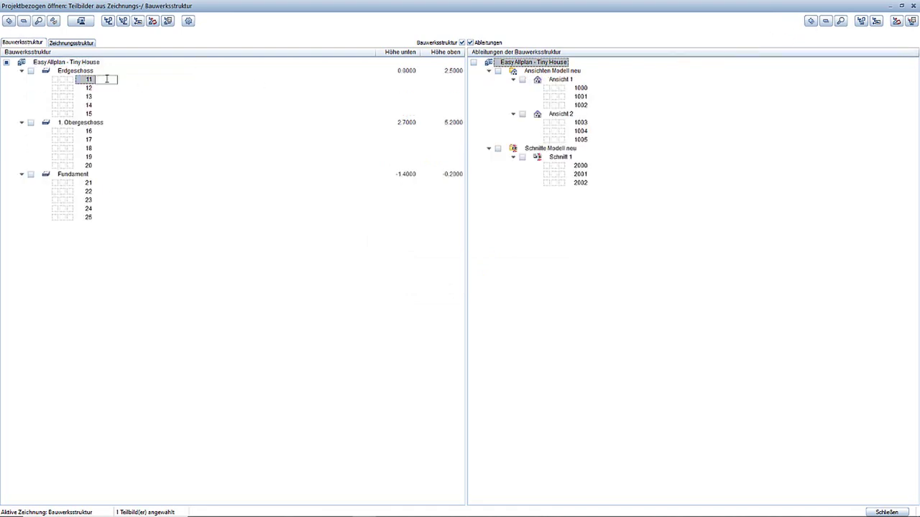
{"action": "type", "text": "Bodenplatte"}
{"action": "left_click", "coordinate": [108, 87]}
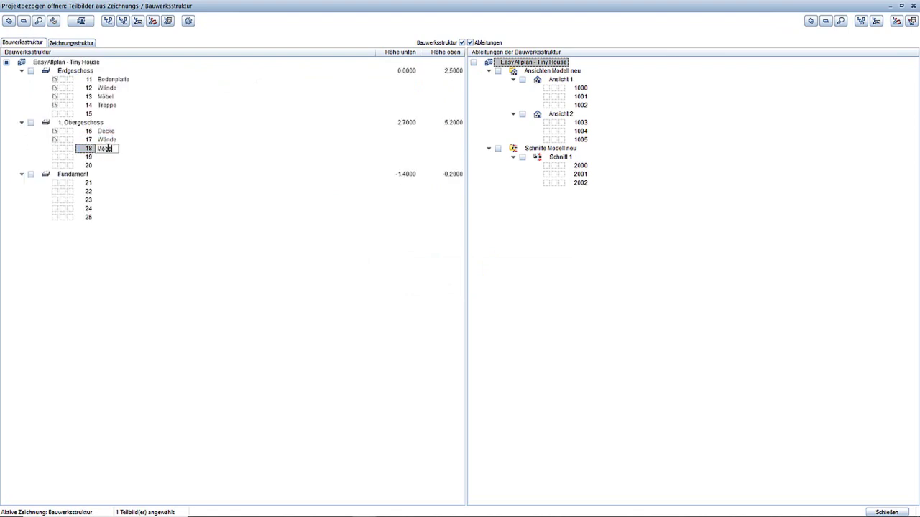
Assign Bodenplatte the levels 0.0000 base and -0.2000 foundation top.
{"action": "right_click", "coordinate": [102, 94]}
{"action": "left_click", "coordinate": [110, 99]}
{"action": "left_click", "coordinate": [55, 121]}
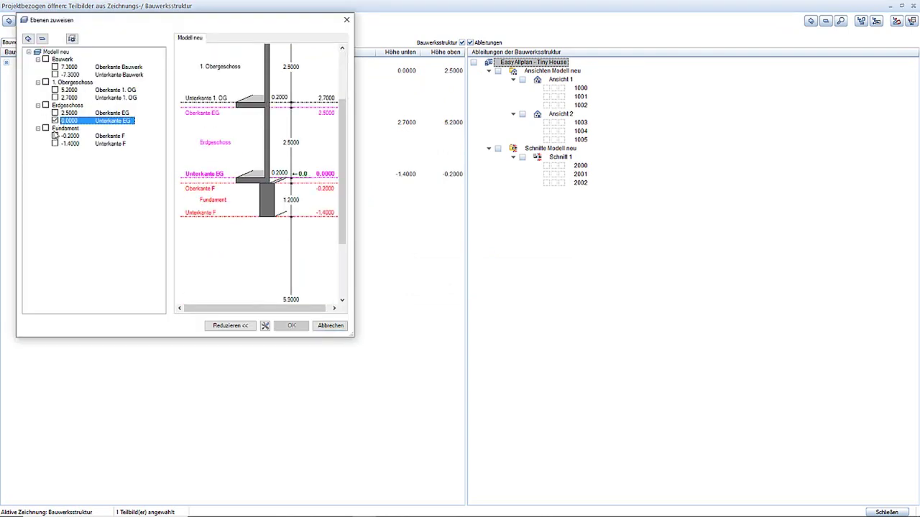
{"action": "left_click", "coordinate": [55, 136]}
{"action": "left_click", "coordinate": [291, 326]}
{"action": "left_click", "coordinate": [216, 233]}
Assign Decke levels 2.7000 and 2.5000, then open drawing file 11 Bodenplatte.
{"action": "right_click", "coordinate": [102, 133]}
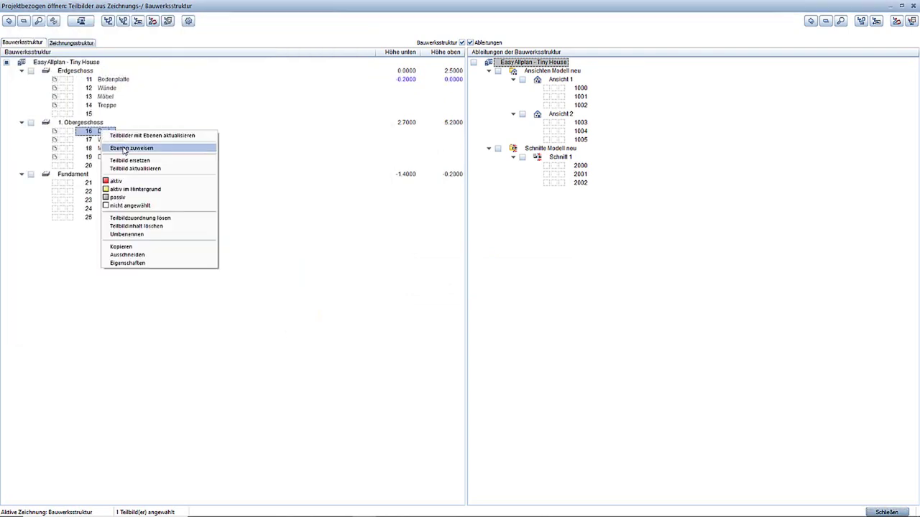
{"action": "left_click", "coordinate": [119, 150]}
{"action": "left_click", "coordinate": [55, 97]}
{"action": "left_click", "coordinate": [55, 97]}
{"action": "left_click", "coordinate": [291, 325]}
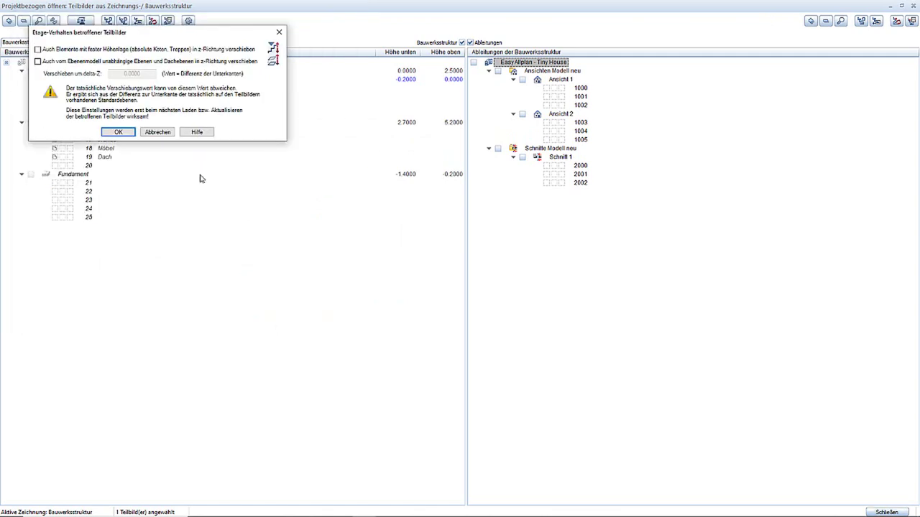
{"action": "left_click", "coordinate": [122, 131]}
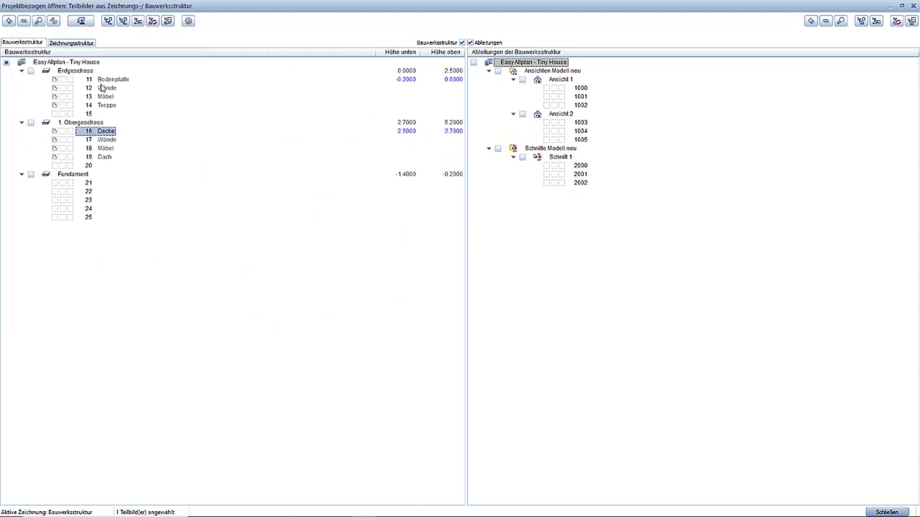
{"action": "double_click", "coordinate": [103, 80]}
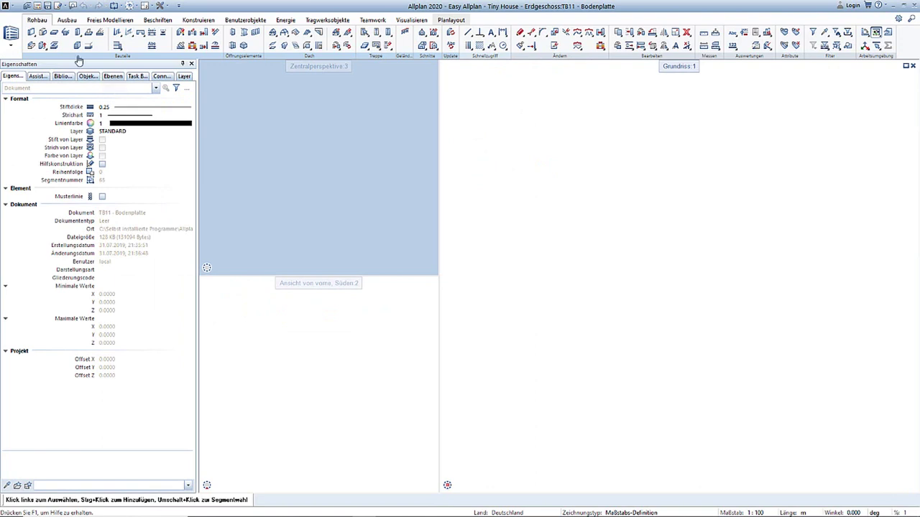
Set up a Decke slab with height 0.2 and a textured surface.
{"action": "left_click", "coordinate": [54, 33]}
{"action": "left_click", "coordinate": [175, 81]}
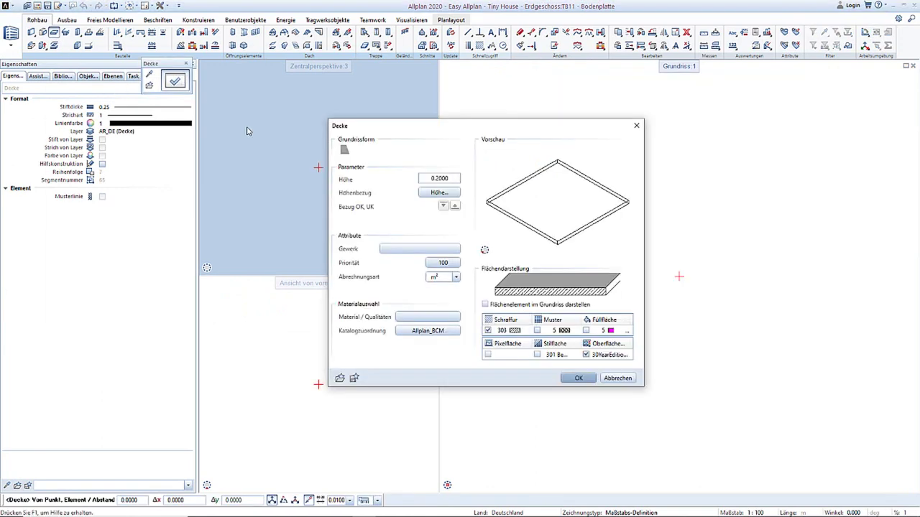
{"action": "left_click", "coordinate": [437, 193]}
{"action": "left_click", "coordinate": [554, 374]}
{"action": "left_click", "coordinate": [607, 354]}
{"action": "left_click", "coordinate": [36, 124]}
{"action": "left_click", "coordinate": [578, 378]}
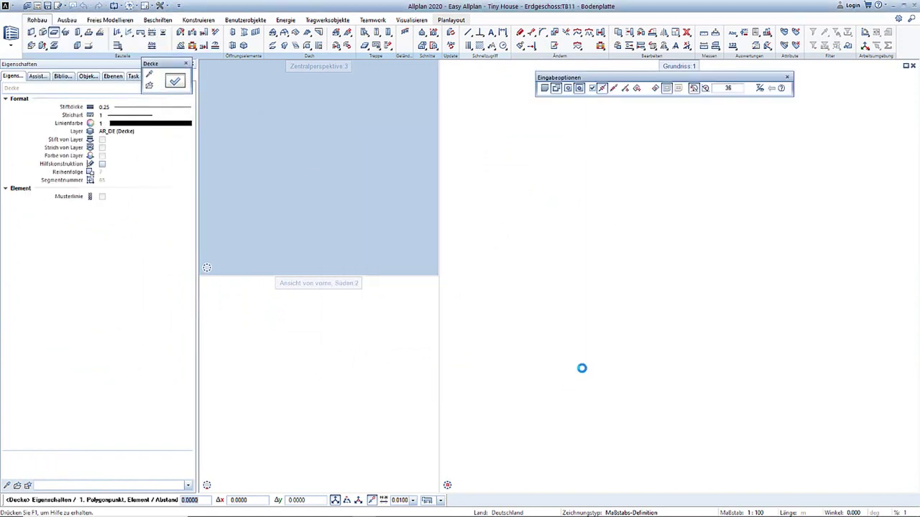
Draw the rectangular slab by placing its four corners in plan.
{"action": "left_click", "coordinate": [553, 323]}
{"action": "left_click", "coordinate": [699, 322]}
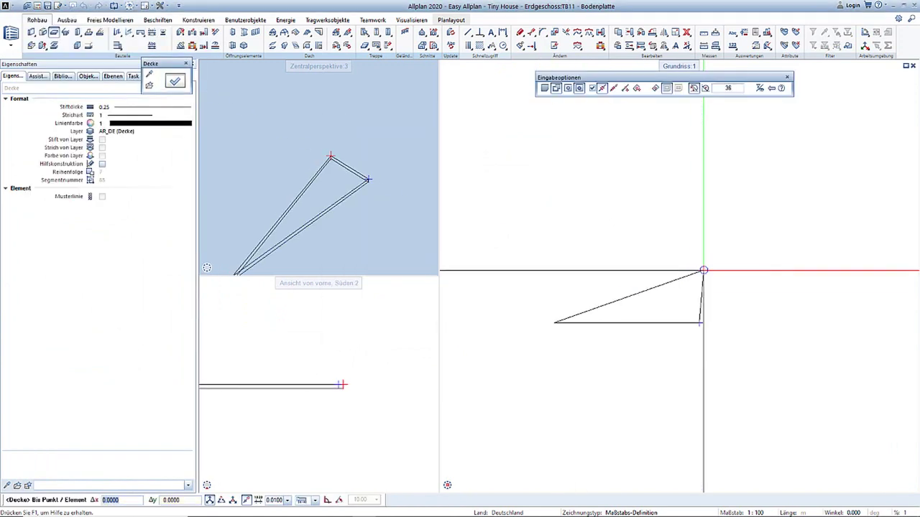
{"action": "left_click", "coordinate": [699, 248]}
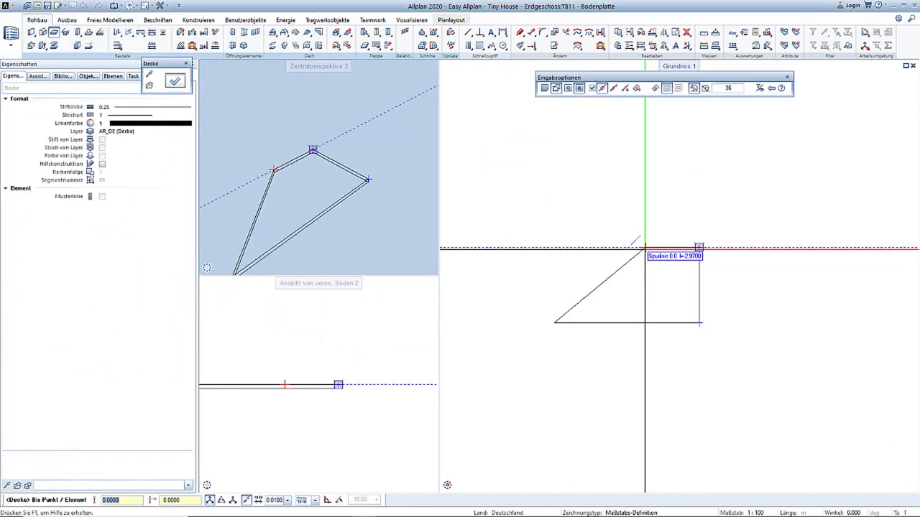
{"action": "left_click", "coordinate": [555, 248]}
{"action": "key", "text": "Escape"}
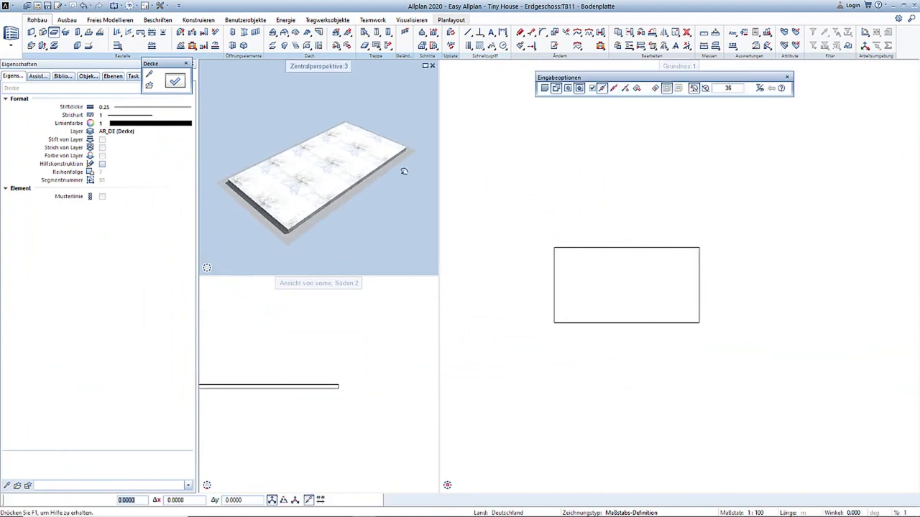
{"action": "key", "text": "Escape"}
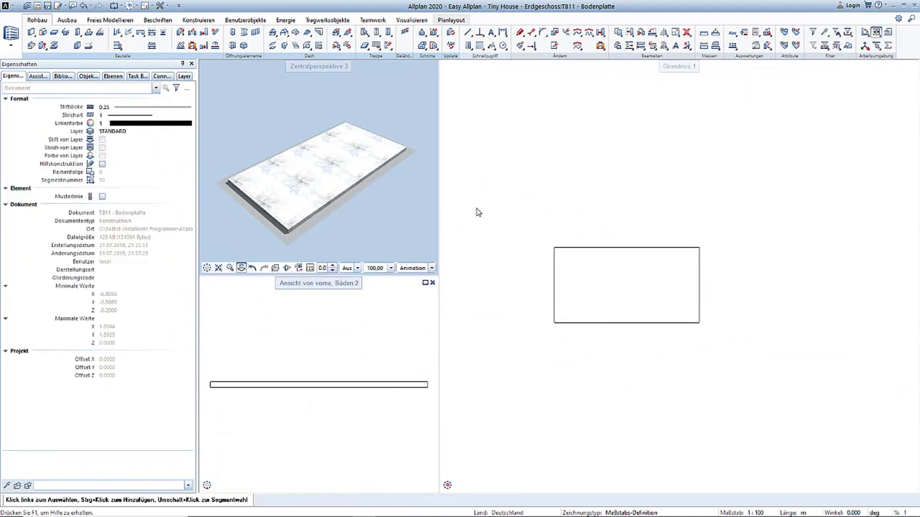
In drawing file 12 Wände, give the wall layer a Wood_Boarding surface.
{"action": "left_click", "coordinate": [887, 512]}
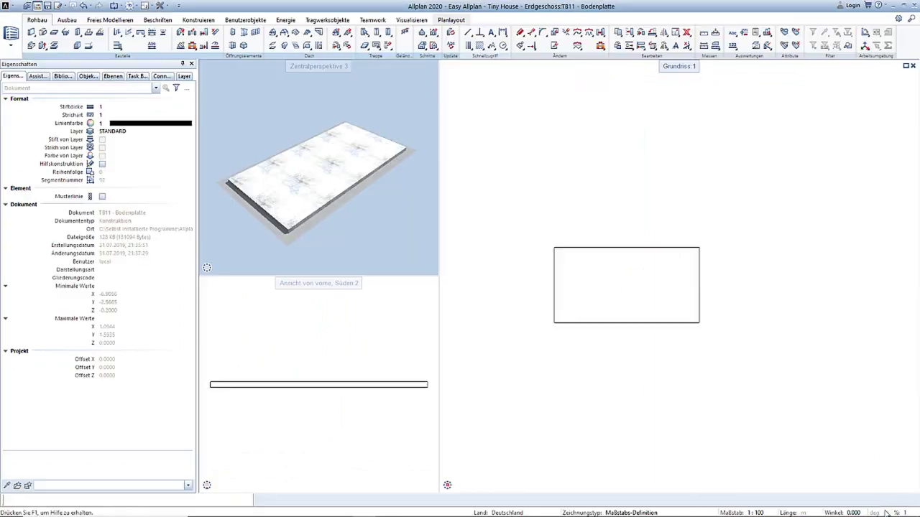
{"action": "left_click", "coordinate": [40, 35]}
{"action": "left_click", "coordinate": [175, 79]}
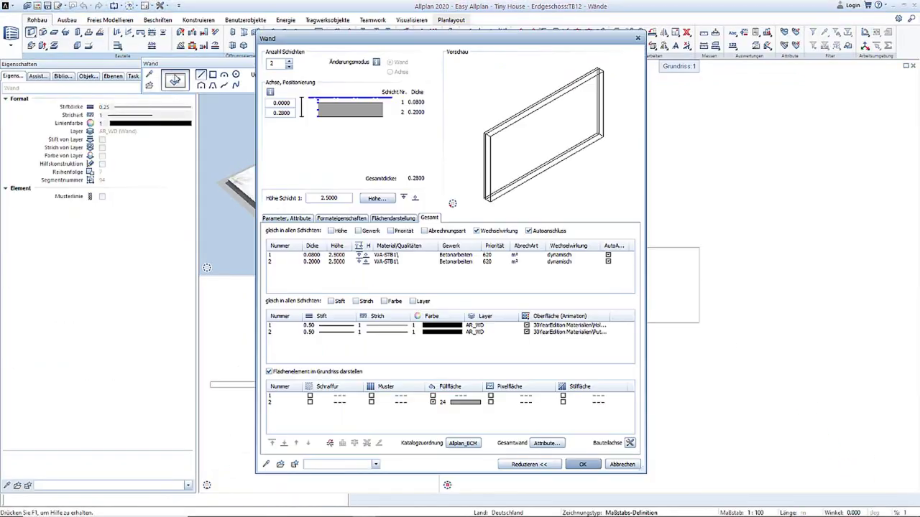
{"action": "left_click", "coordinate": [568, 332]}
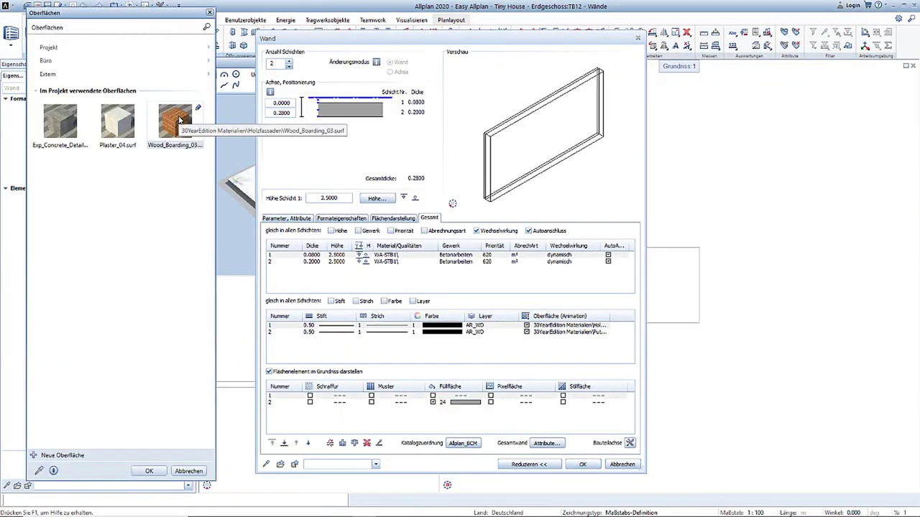
{"action": "double_click", "coordinate": [118, 122]}
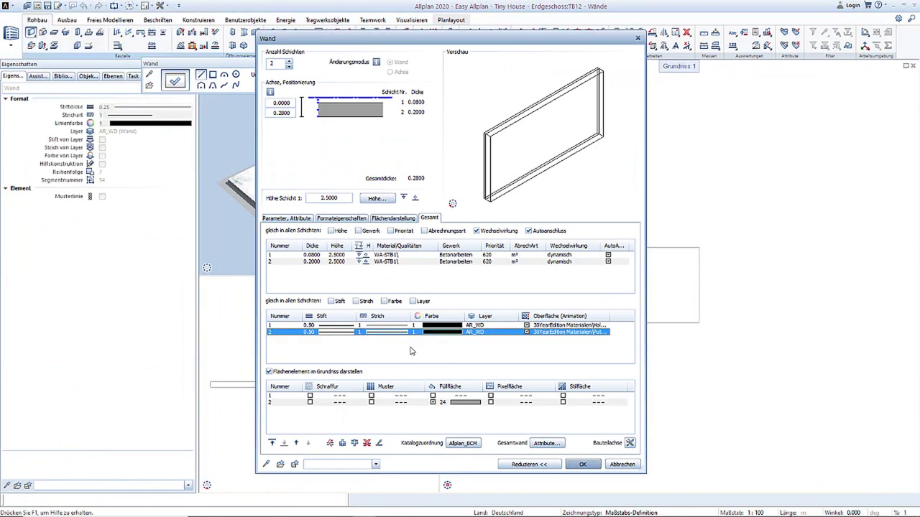
{"action": "left_click", "coordinate": [586, 465]}
Draw walls around the slab's four corners, closing the rectangle.
{"action": "left_click", "coordinate": [696, 249]}
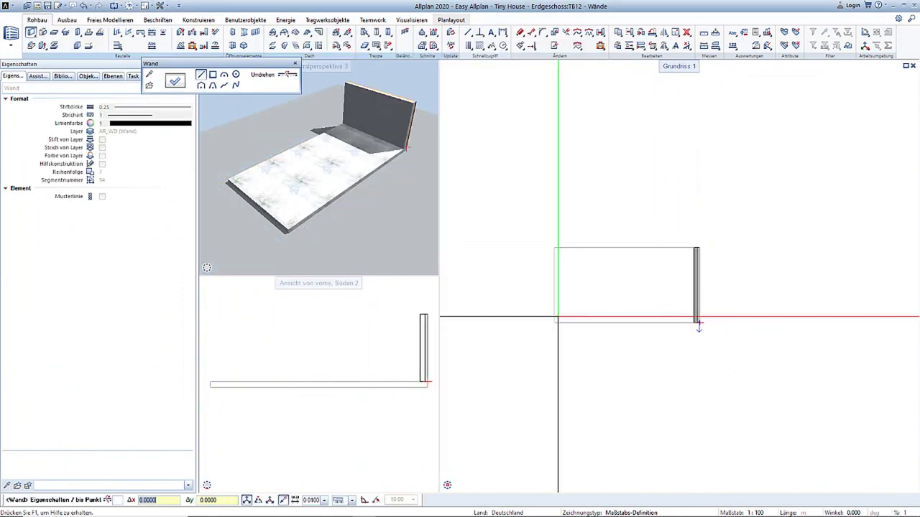
{"action": "left_click", "coordinate": [697, 323]}
{"action": "left_click", "coordinate": [554, 323]}
{"action": "left_click", "coordinate": [554, 249]}
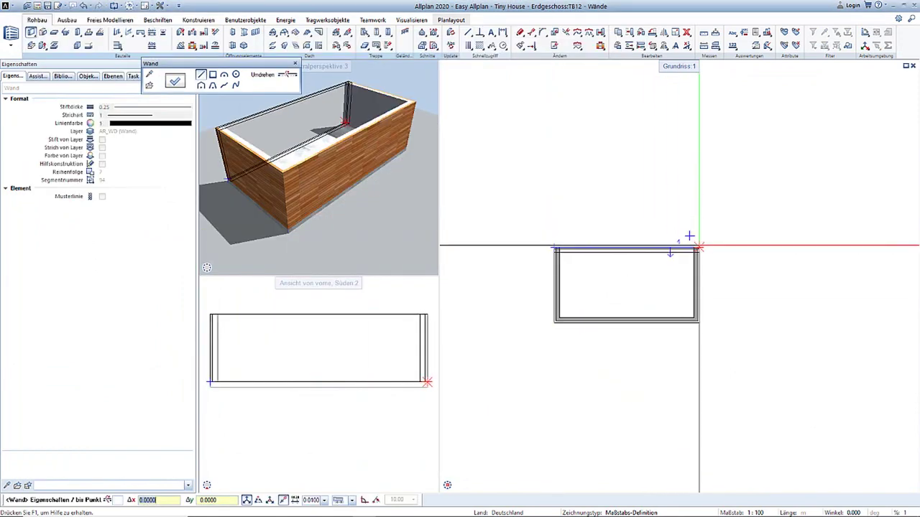
{"action": "left_click", "coordinate": [696, 249]}
{"action": "key", "text": "Escape"}
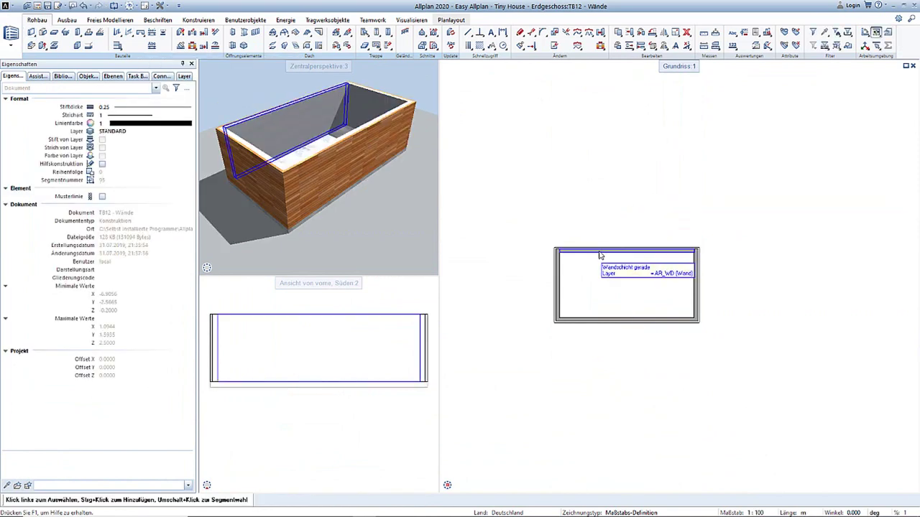
{"action": "double_click", "coordinate": [600, 256]}
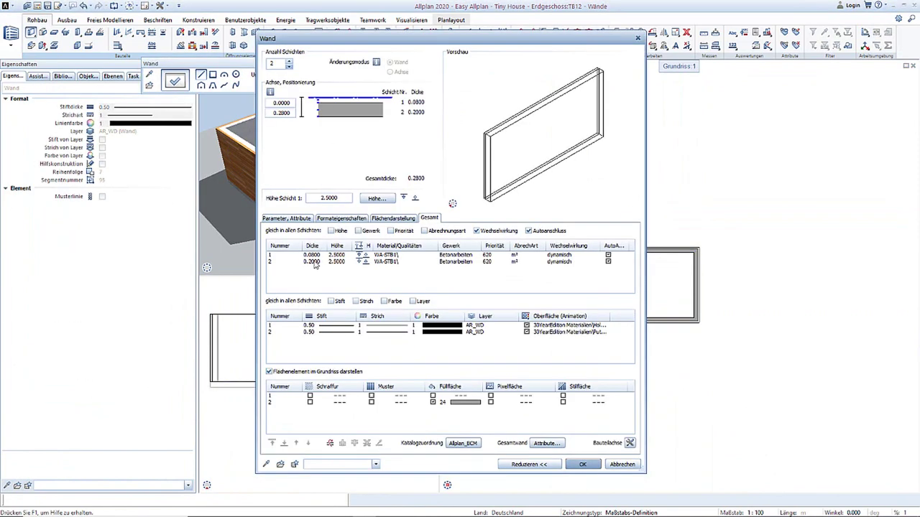
Change the wall to a single 0.1500-thick layer.
{"action": "right_click", "coordinate": [315, 264]}
{"action": "left_click", "coordinate": [338, 317]}
{"action": "double_click", "coordinate": [313, 255]}
{"action": "left_click", "coordinate": [316, 302]}
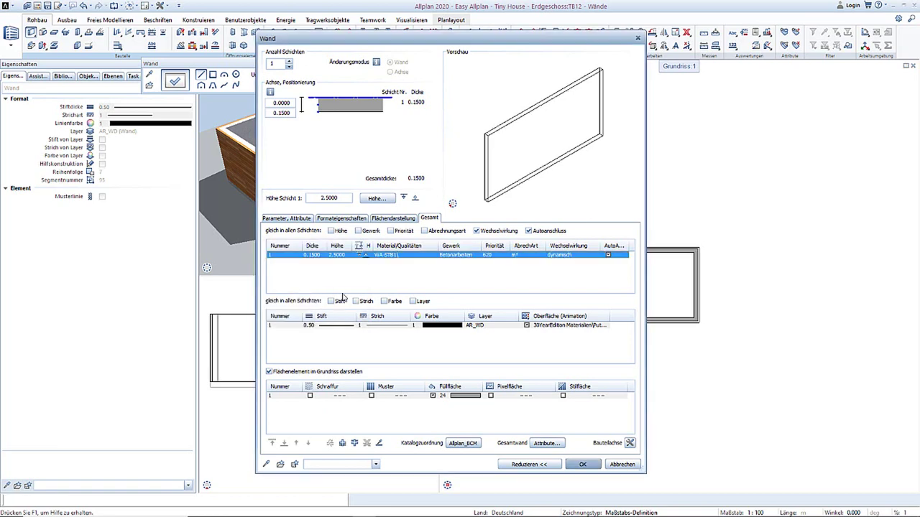
{"action": "left_click", "coordinate": [583, 464]}
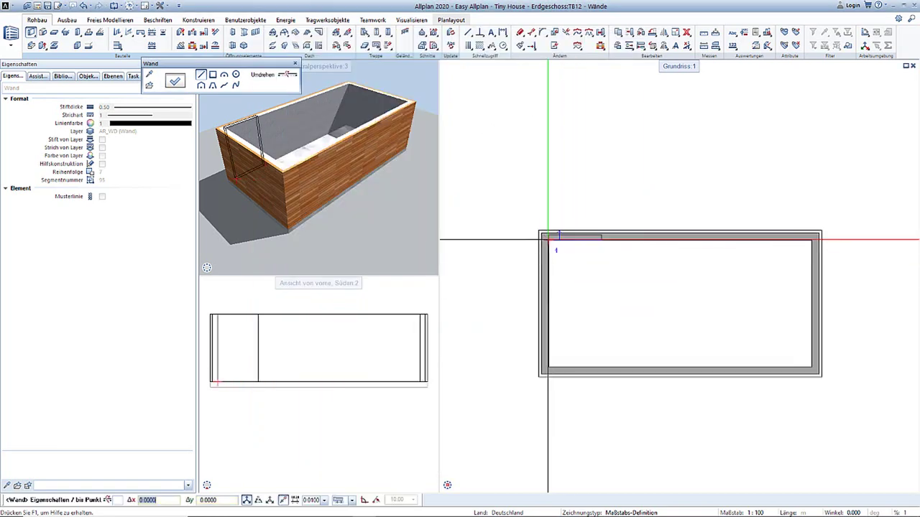
Draw a full-depth dividing wall and a short stub wall, then orbit the view.
{"action": "left_click", "coordinate": [608, 240]}
{"action": "left_click", "coordinate": [608, 367]}
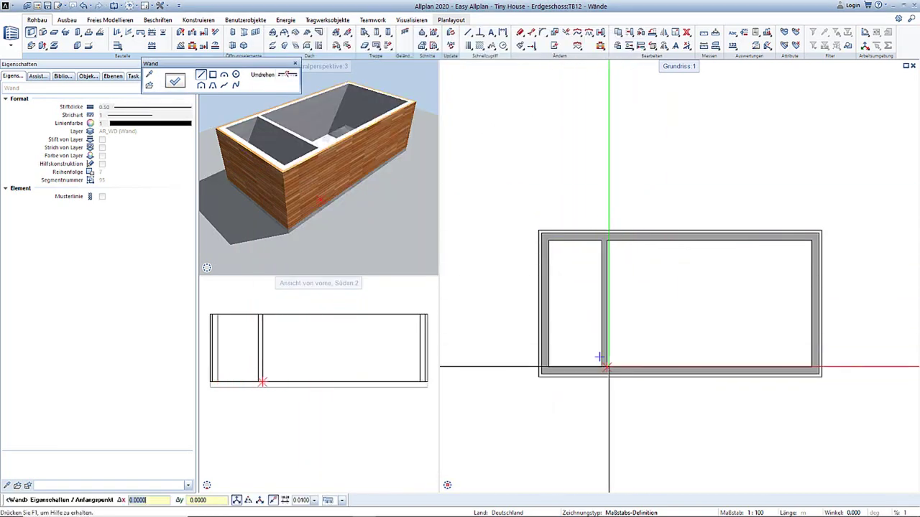
{"action": "key", "text": "Escape"}
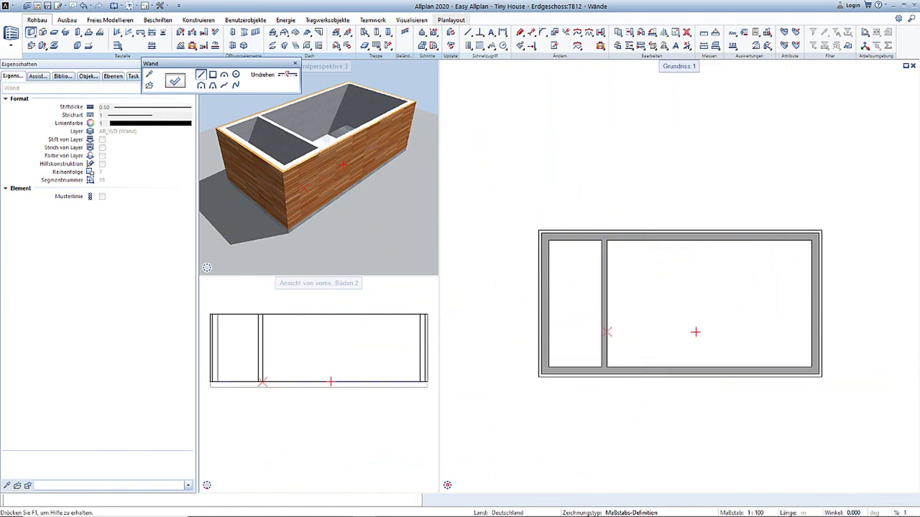
{"action": "left_click", "coordinate": [695, 332]}
{"action": "key", "text": "Escape"}
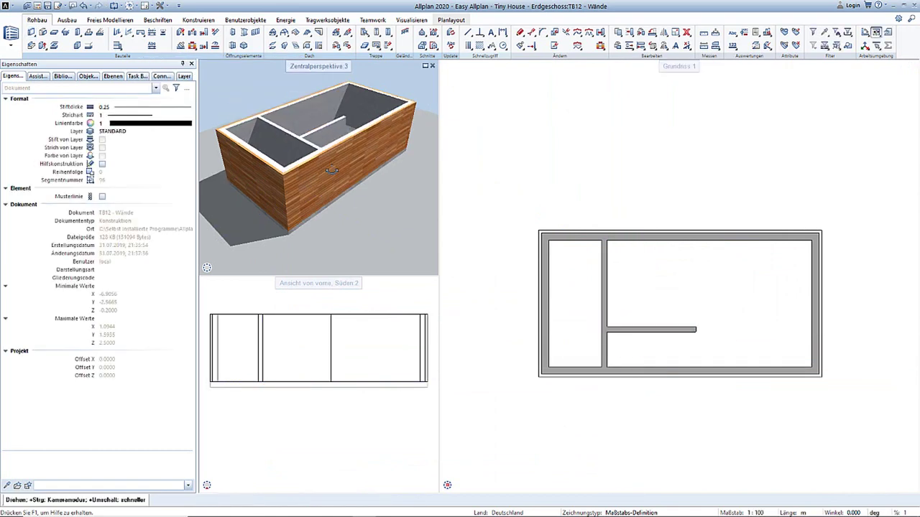
{"action": "middle_click_drag", "start_coordinate": [332, 171], "coordinate": [381, 115]}
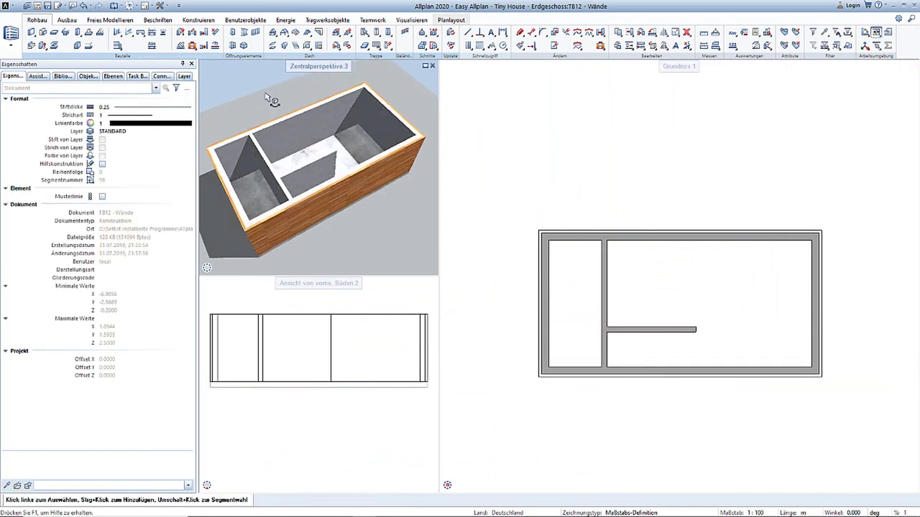
Place the 1flg Weiß Blatt FFB library door near the partition wall's lower end.
{"action": "left_click", "coordinate": [232, 32]}
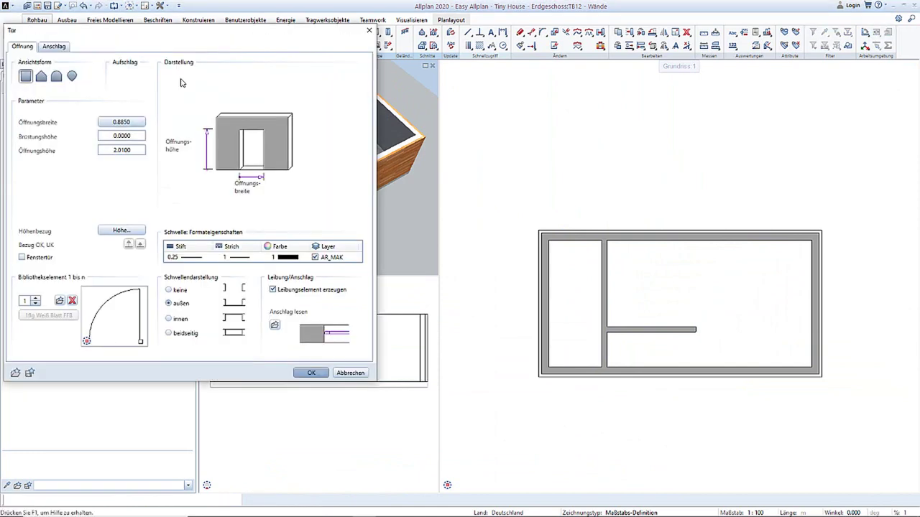
{"action": "left_click", "coordinate": [143, 122]}
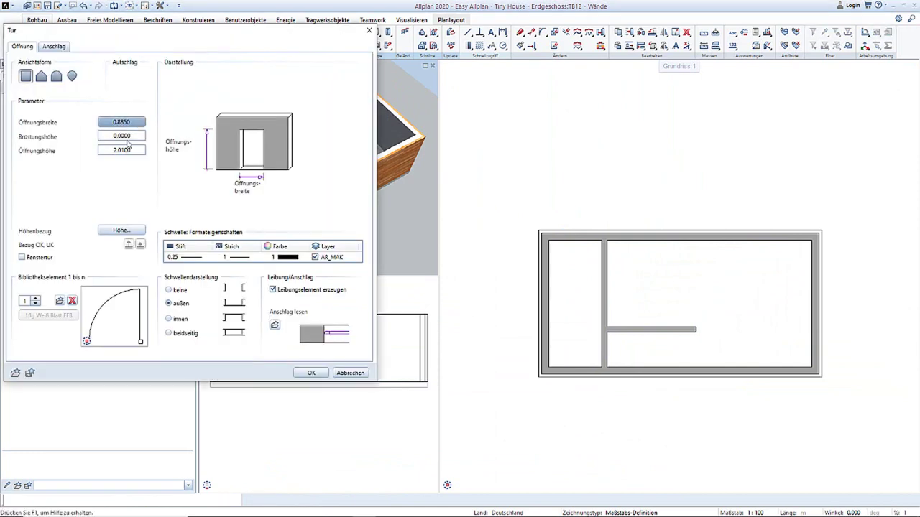
{"action": "left_click", "coordinate": [59, 300]}
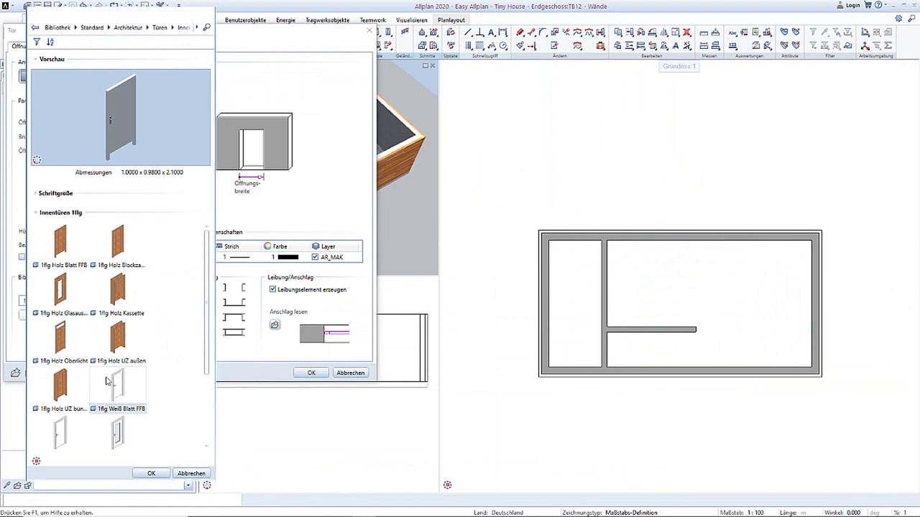
{"action": "double_click", "coordinate": [120, 378]}
{"action": "left_click", "coordinate": [55, 46]}
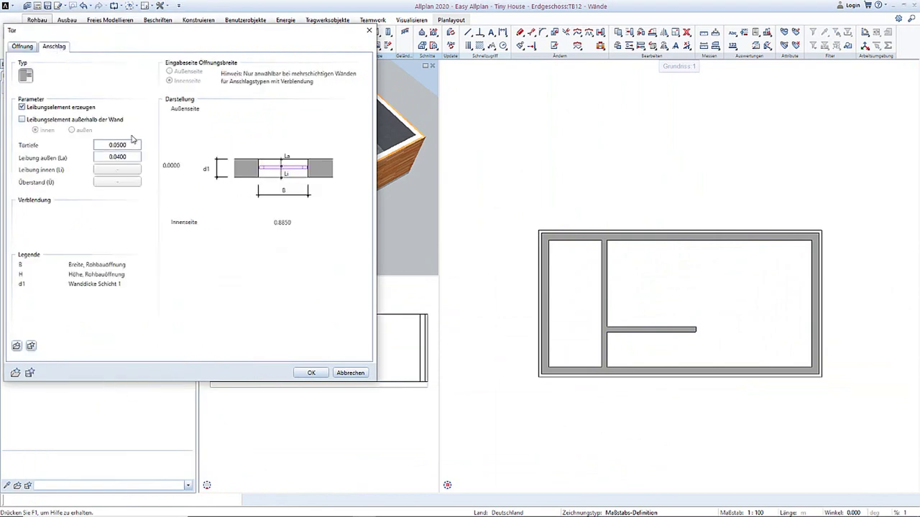
{"action": "left_click", "coordinate": [311, 372]}
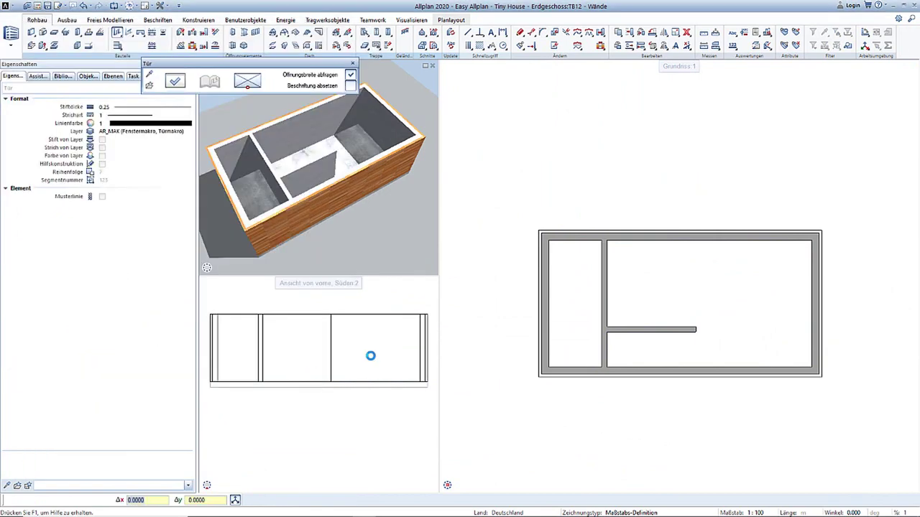
{"action": "scroll", "coordinate": [592, 352], "scroll_direction": "up", "scroll_amount": 2}
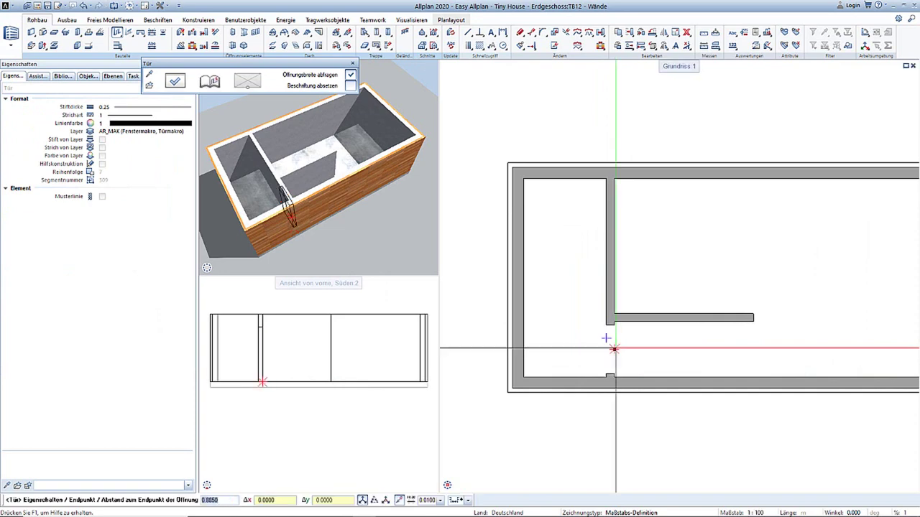
{"action": "left_click", "coordinate": [610, 350]}
{"action": "left_click", "coordinate": [571, 370]}
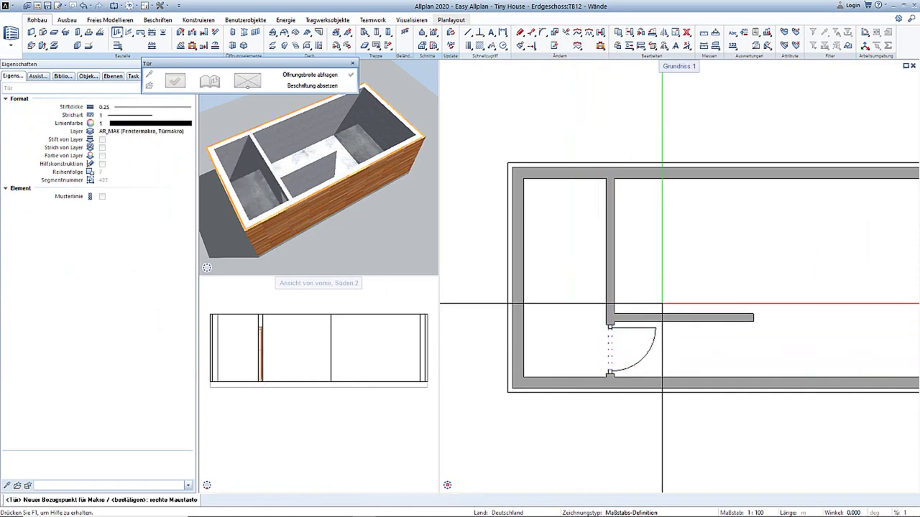
{"action": "key", "text": "Escape"}
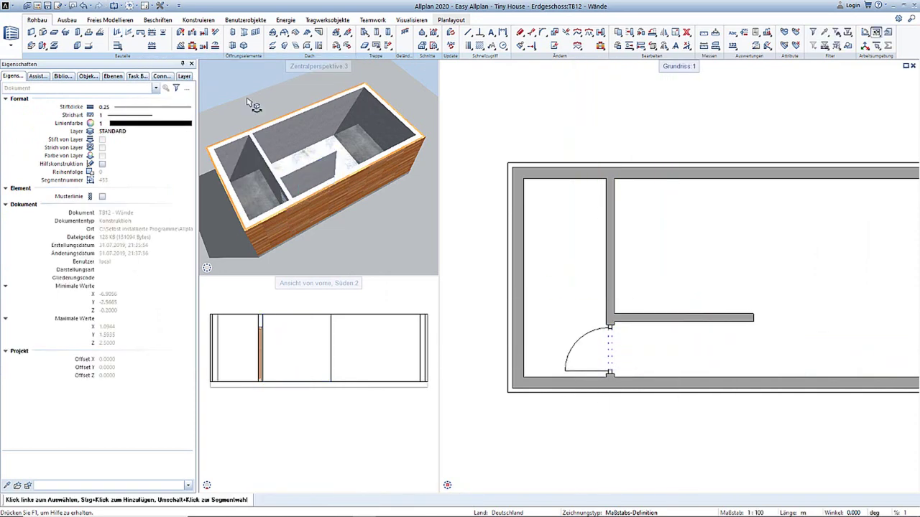
Edit the reveal, set opening width 1.5100 and remove the library door element.
{"action": "left_click", "coordinate": [188, 80]}
{"action": "left_click", "coordinate": [53, 46]}
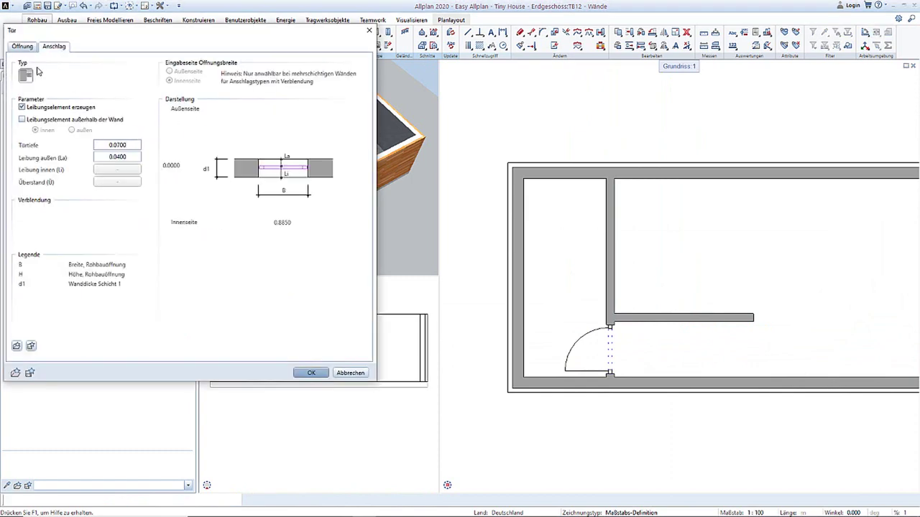
{"action": "left_click", "coordinate": [100, 157]}
{"action": "type", "text": "0.0800"}
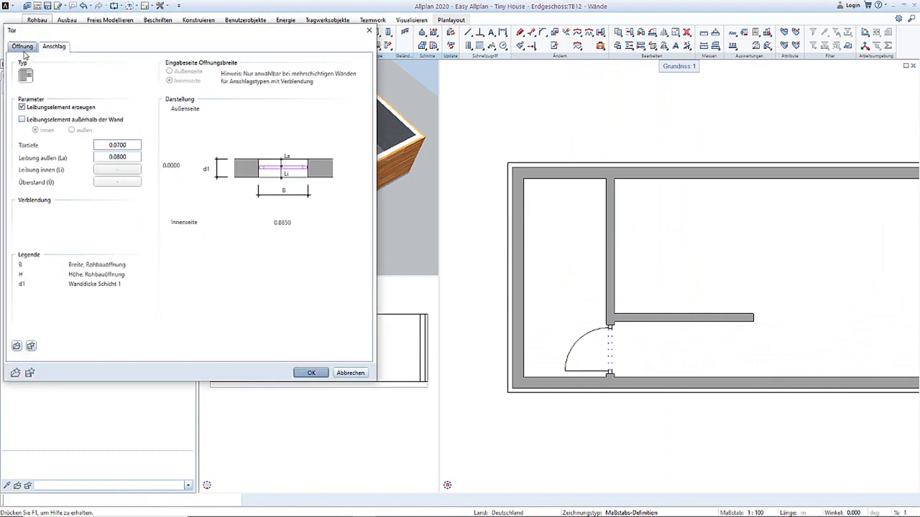
{"action": "left_click", "coordinate": [22, 46]}
{"action": "left_click", "coordinate": [105, 121]}
{"action": "left_click", "coordinate": [83, 164]}
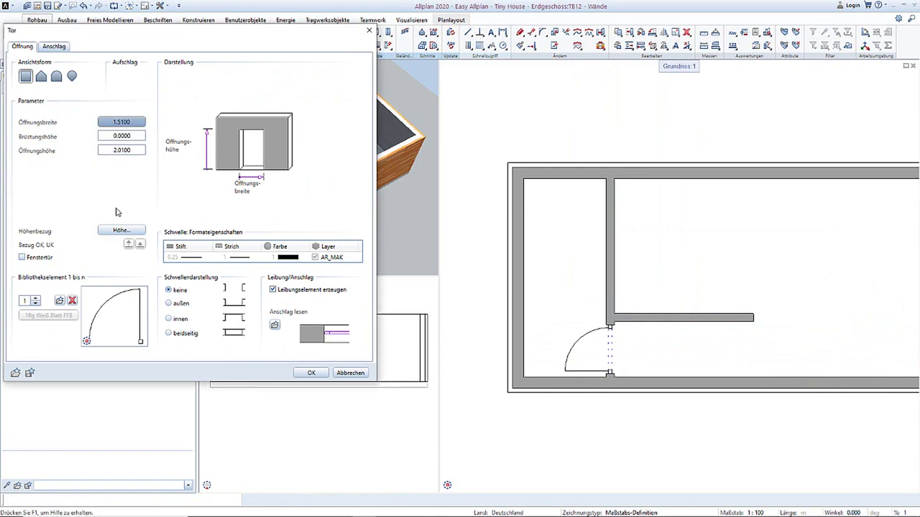
{"action": "left_click", "coordinate": [72, 301]}
{"action": "left_click", "coordinate": [487, 284]}
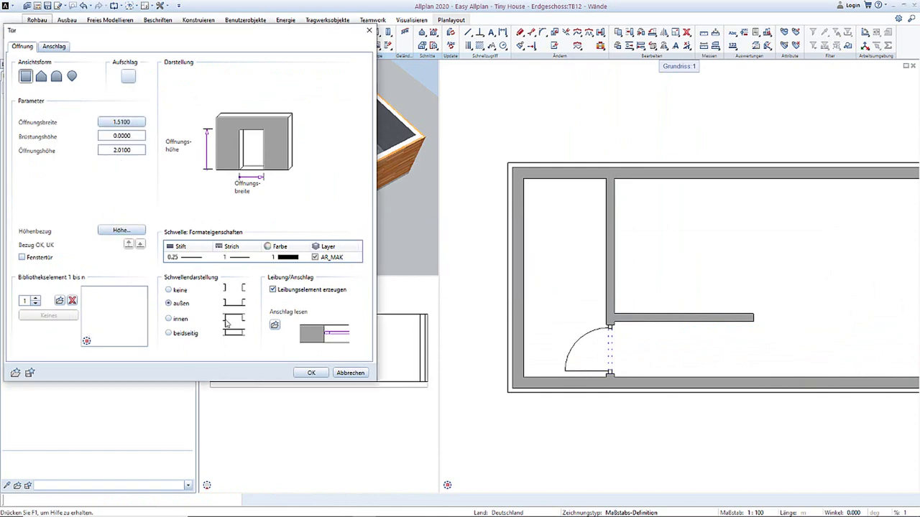
Place the 1.51 m opening in the bottom wall and select it for a custom door.
{"action": "left_click", "coordinate": [311, 372]}
{"action": "left_click", "coordinate": [687, 400]}
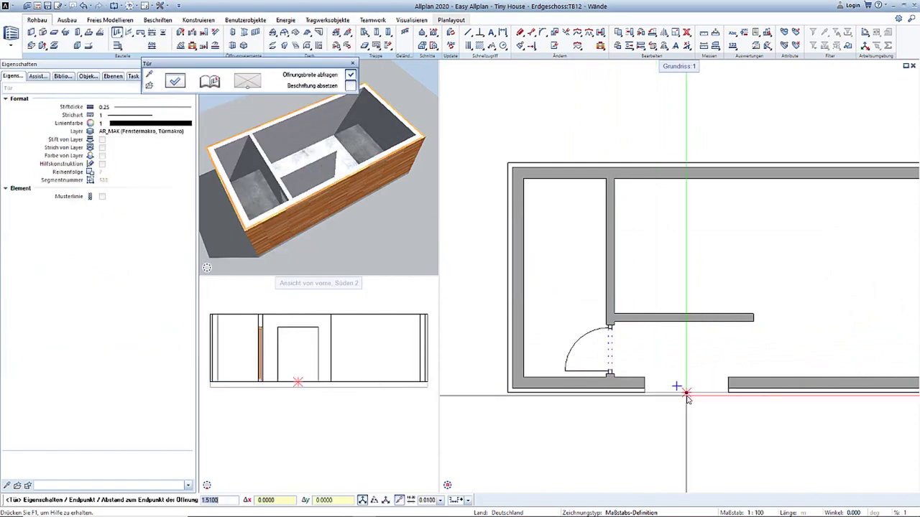
{"action": "key", "text": "Escape"}
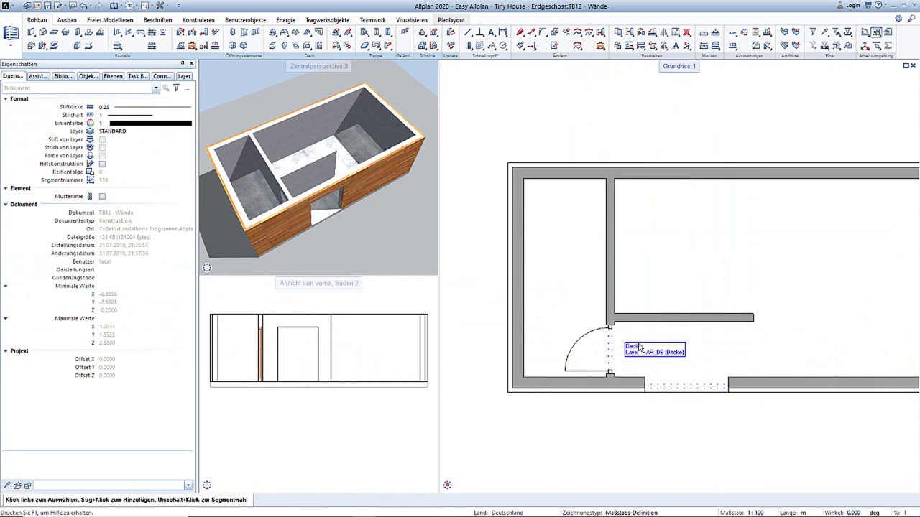
{"action": "left_click", "coordinate": [231, 33]}
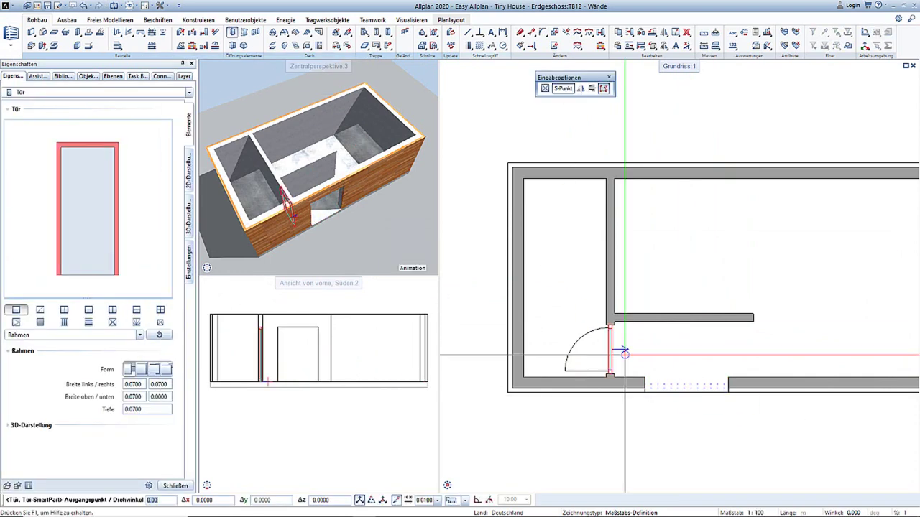
{"action": "left_click", "coordinate": [663, 386]}
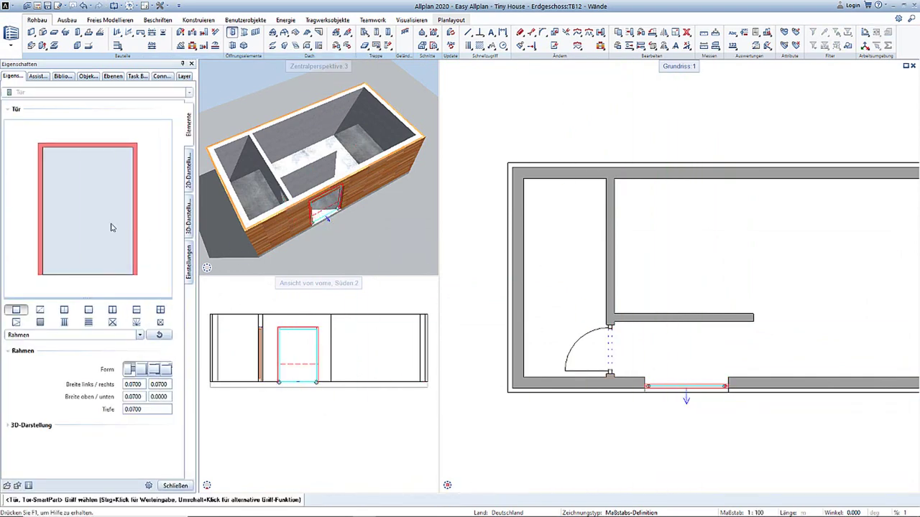
Add a fixed-width right side panel of 0.4 to the door.
{"action": "left_click", "coordinate": [112, 309]}
{"action": "left_click", "coordinate": [168, 368]}
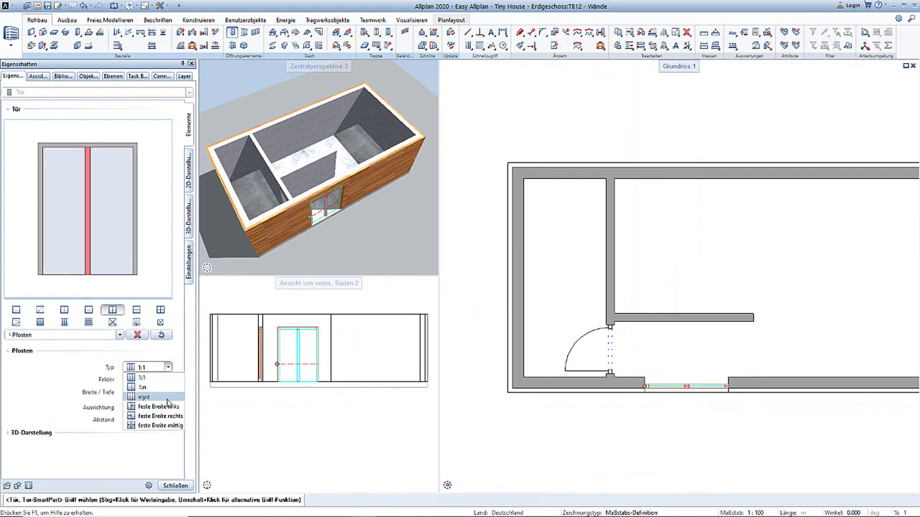
{"action": "left_click", "coordinate": [158, 416]}
{"action": "double_click", "coordinate": [158, 380]}
{"action": "type", "text": "0.4"}
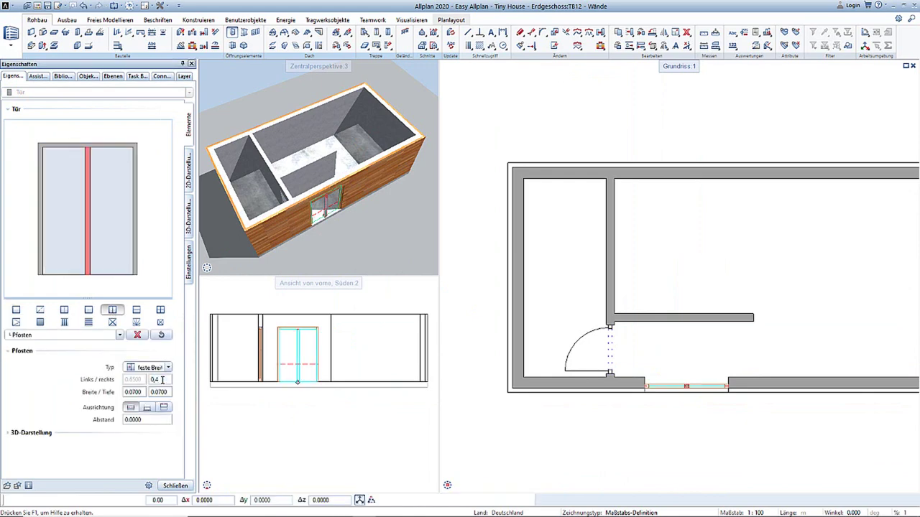
{"action": "key", "text": "Return"}
{"action": "left_click", "coordinate": [113, 254]}
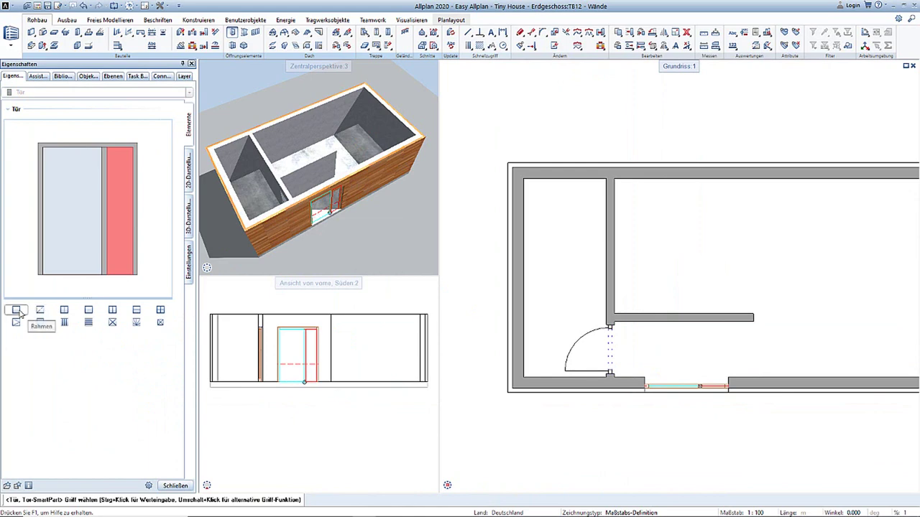
Add a right-hinged door leaf with a grab bar and a door handle.
{"action": "left_click", "coordinate": [17, 310]}
{"action": "double_click", "coordinate": [159, 397]}
{"action": "type", "text": "0.0700"}
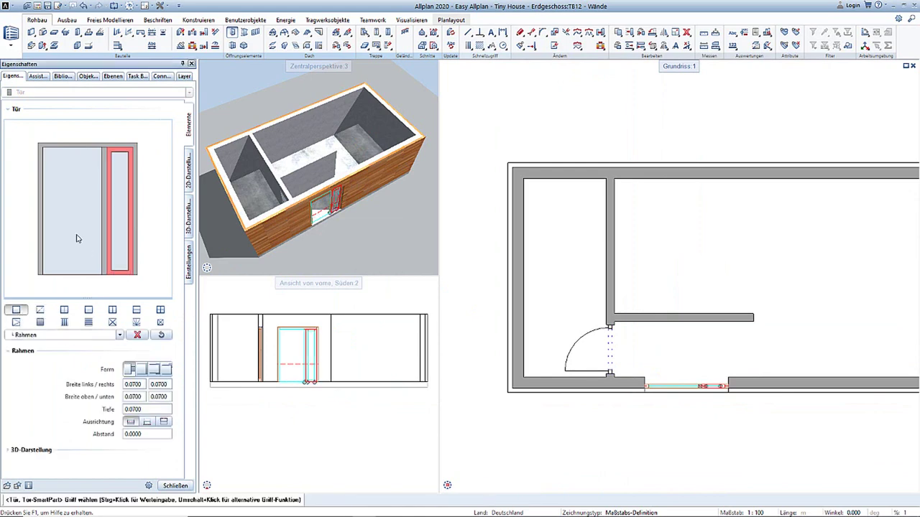
{"action": "left_click", "coordinate": [69, 261]}
{"action": "left_click", "coordinate": [40, 323]}
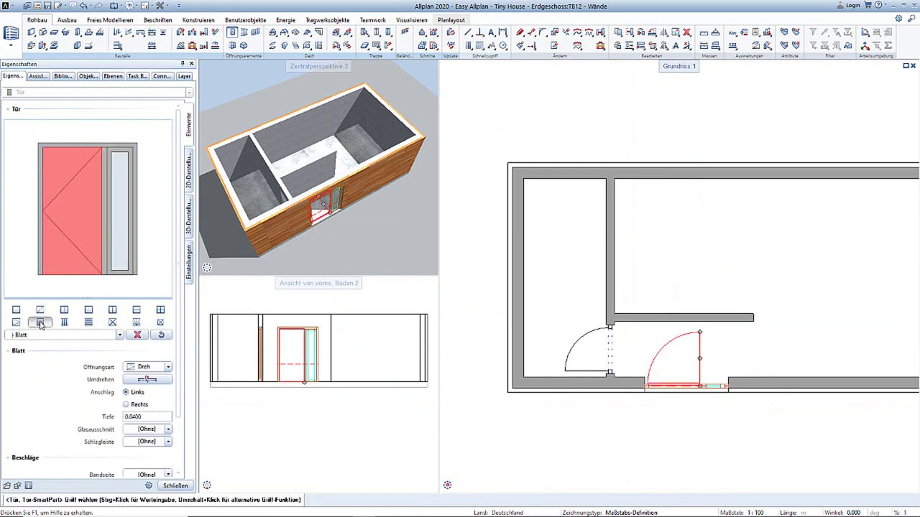
{"action": "left_click", "coordinate": [127, 404]}
{"action": "scroll", "coordinate": [109, 396], "scroll_direction": "down", "scroll_amount": 2}
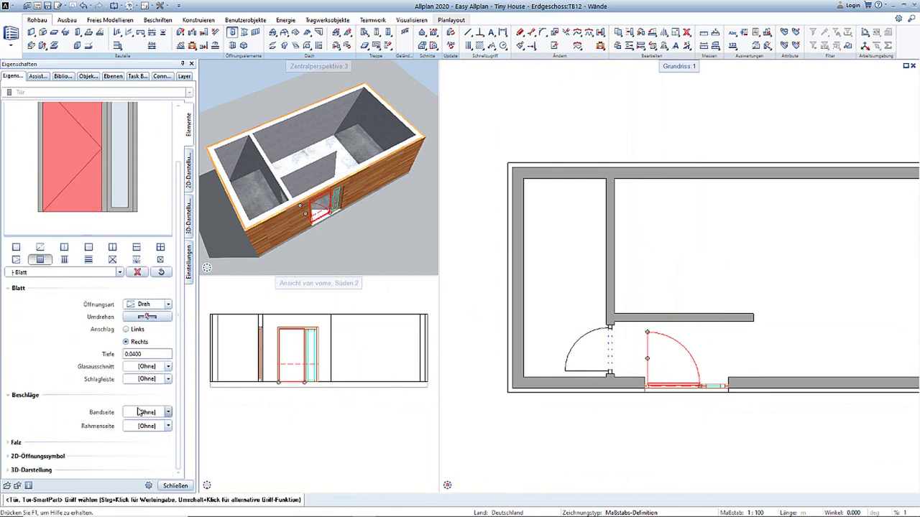
{"action": "left_click", "coordinate": [143, 426]}
{"action": "left_click", "coordinate": [143, 447]}
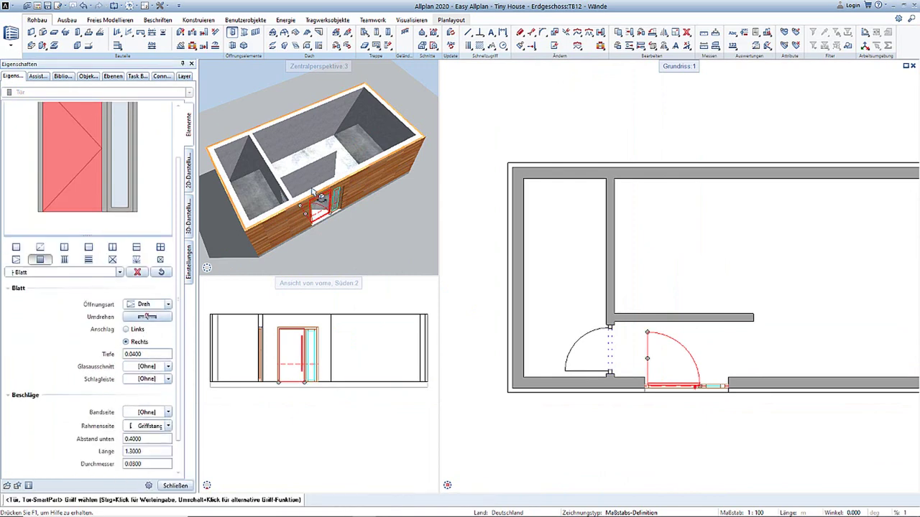
{"action": "left_click", "coordinate": [167, 412]}
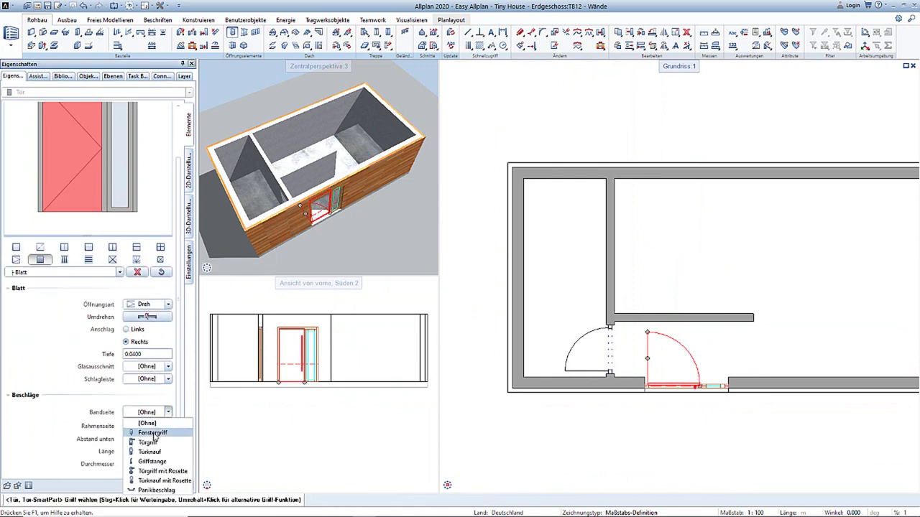
{"action": "left_click", "coordinate": [153, 443]}
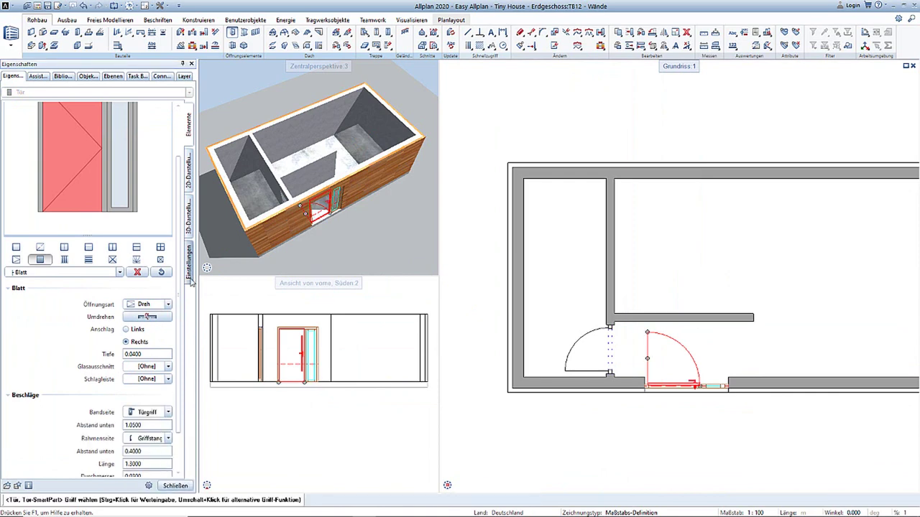
{"action": "left_click", "coordinate": [189, 205]}
Create a dark grey 'dunkel grau' surface and apply it to the whole door.
{"action": "left_click", "coordinate": [126, 359]}
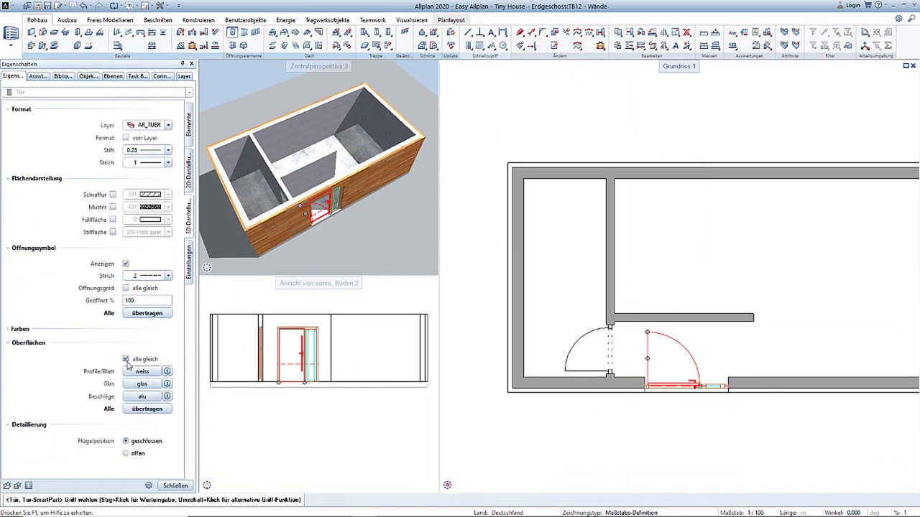
{"action": "left_click", "coordinate": [134, 373]}
{"action": "left_click", "coordinate": [32, 457]}
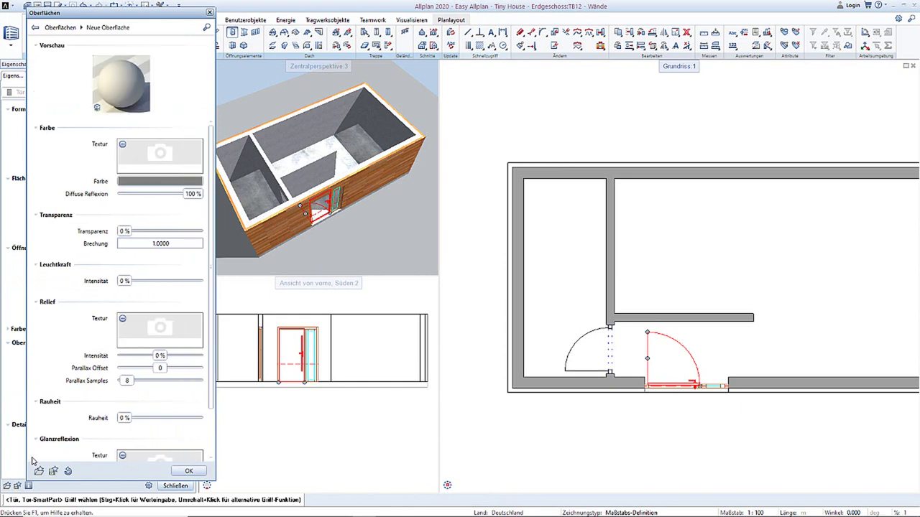
{"action": "left_click", "coordinate": [160, 181]}
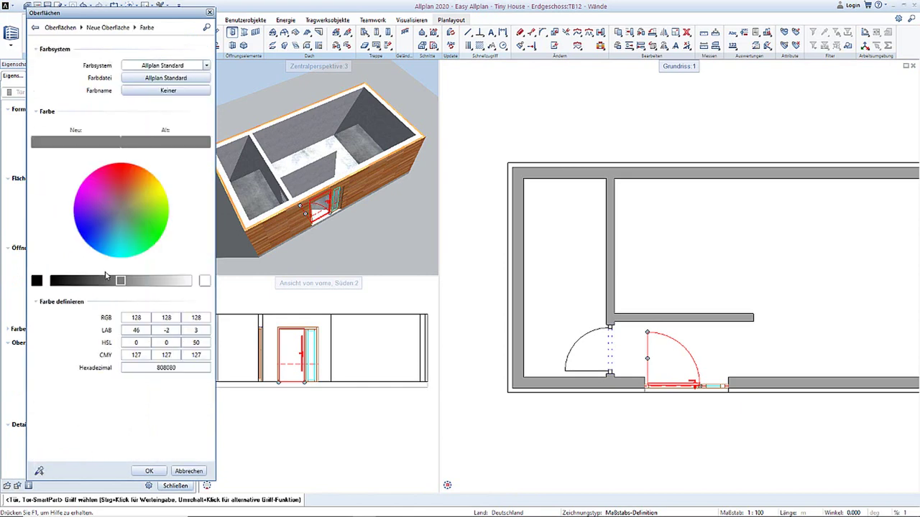
{"action": "left_click", "coordinate": [88, 281]}
{"action": "left_click", "coordinate": [149, 470]}
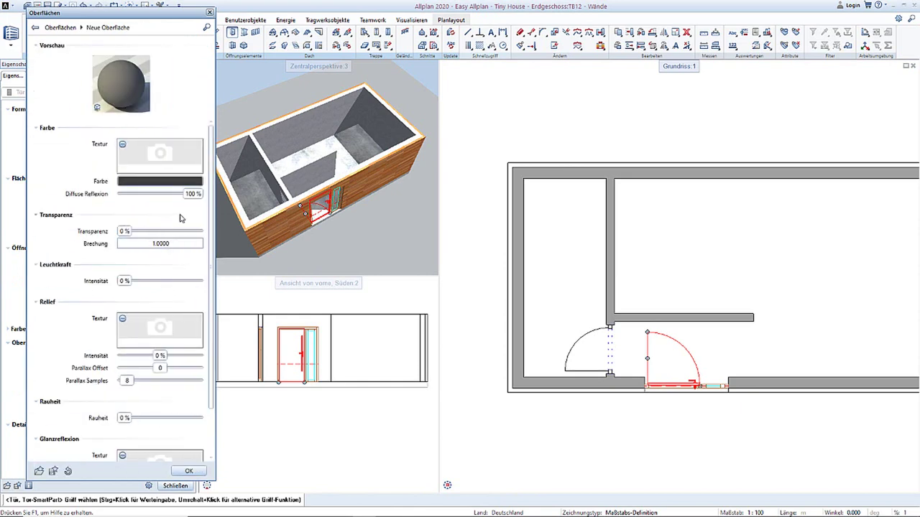
{"action": "left_click", "coordinate": [186, 471]}
{"action": "type", "text": "dunkel grau"}
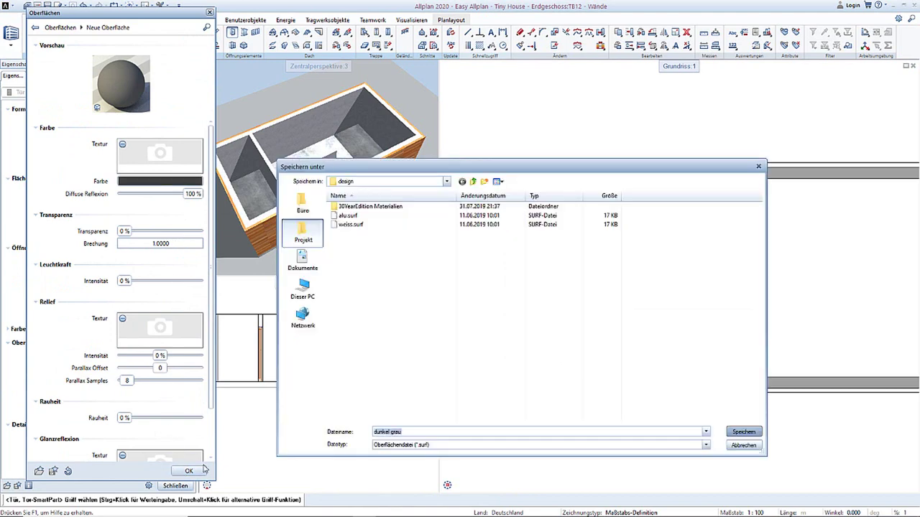
{"action": "key", "text": "Return"}
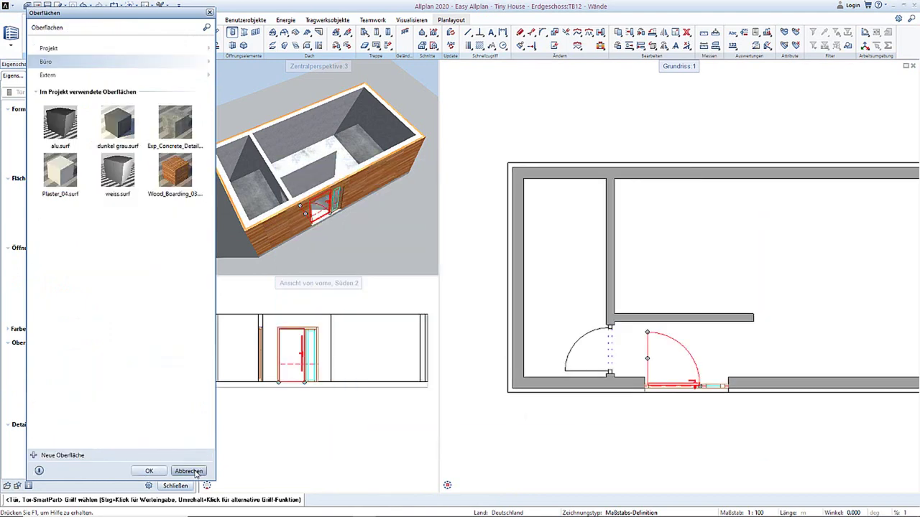
{"action": "left_click", "coordinate": [191, 471]}
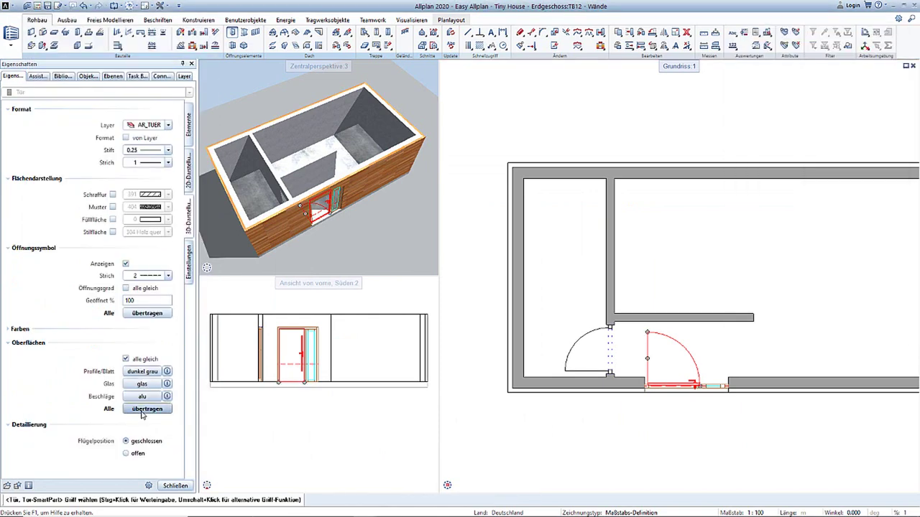
{"action": "left_click", "coordinate": [175, 485]}
Finish the door and orbit the 3D view to a corner of the house.
{"action": "left_click_drag", "start_coordinate": [276, 230], "coordinate": [317, 200]}
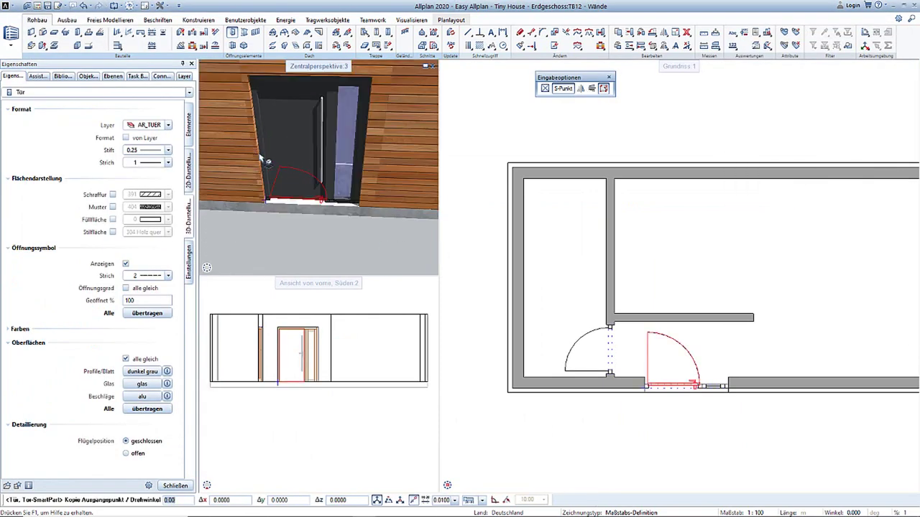
{"action": "key", "text": "Escape"}
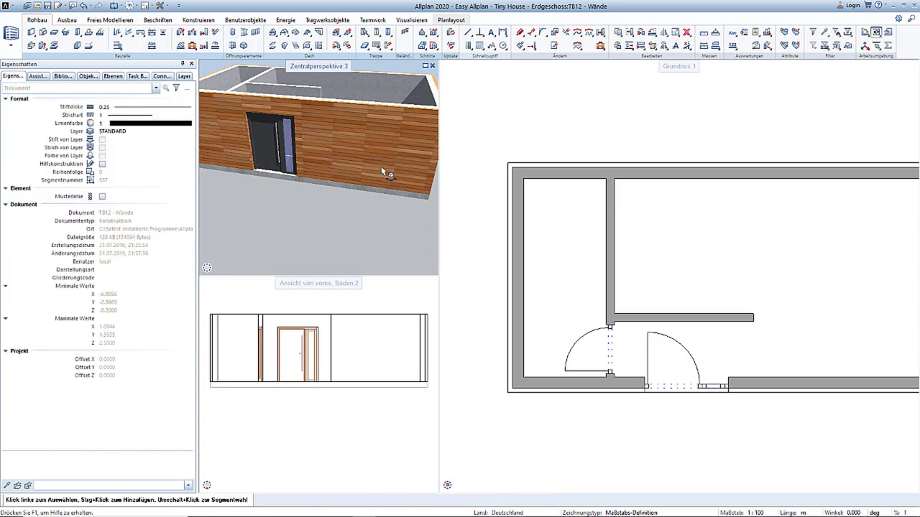
{"action": "left_click_drag", "start_coordinate": [385, 172], "coordinate": [504, 115]}
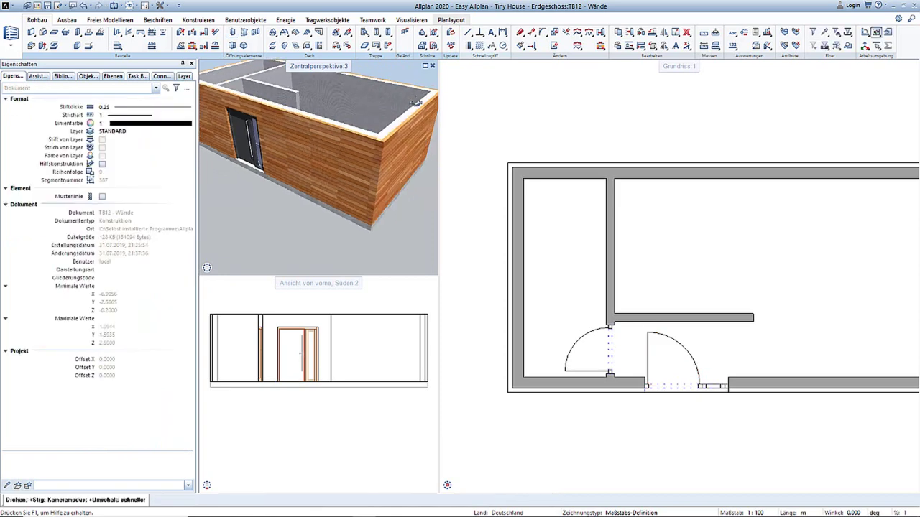
{"action": "left_click", "coordinate": [139, 43]}
Configure a floor-level window opening 3.60 m wide and 2.40 m high.
{"action": "left_click", "coordinate": [151, 72]}
{"action": "left_click", "coordinate": [171, 84]}
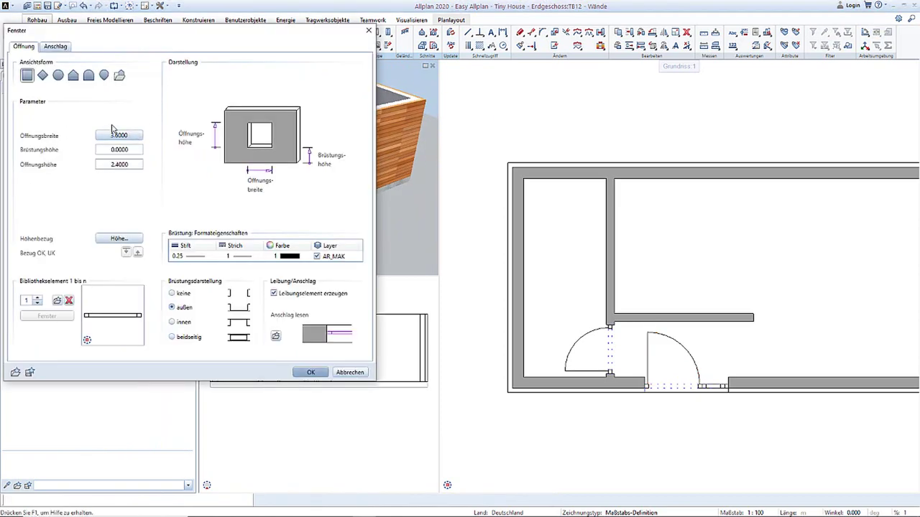
{"action": "left_click", "coordinate": [119, 238]}
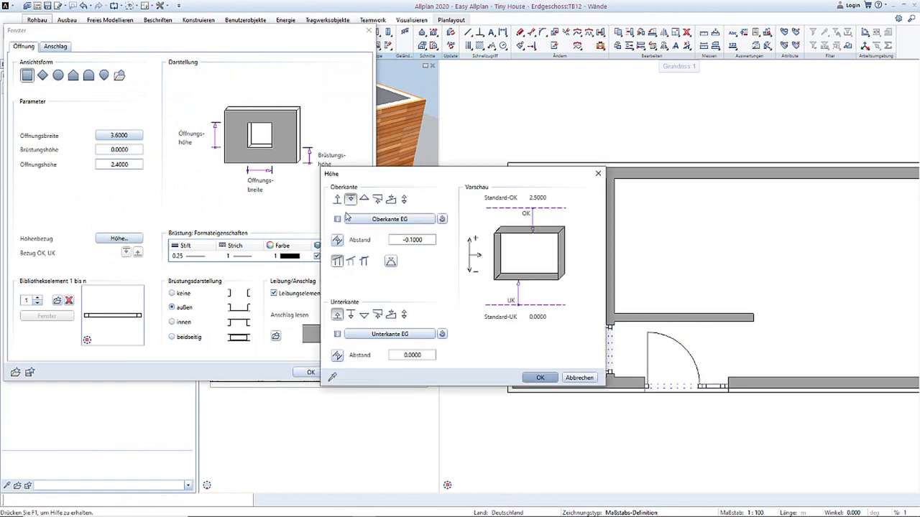
{"action": "left_click", "coordinate": [539, 378]}
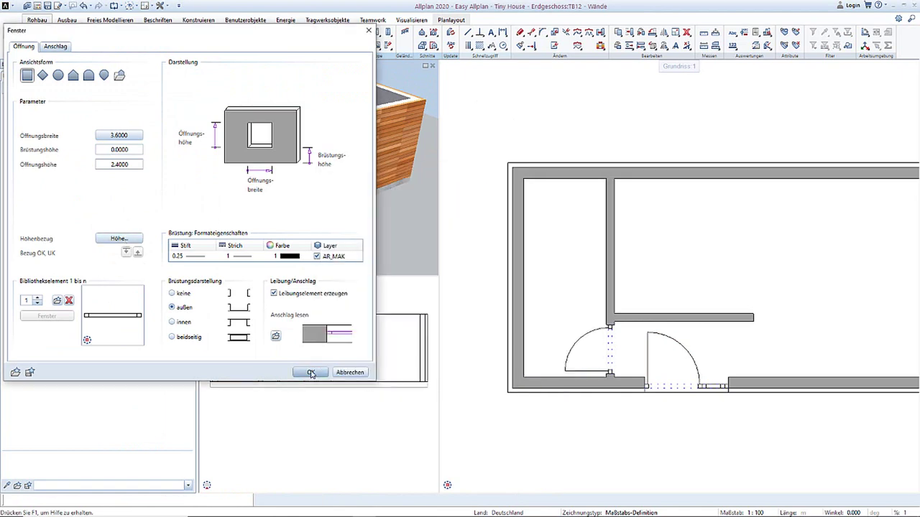
{"action": "left_click", "coordinate": [58, 46]}
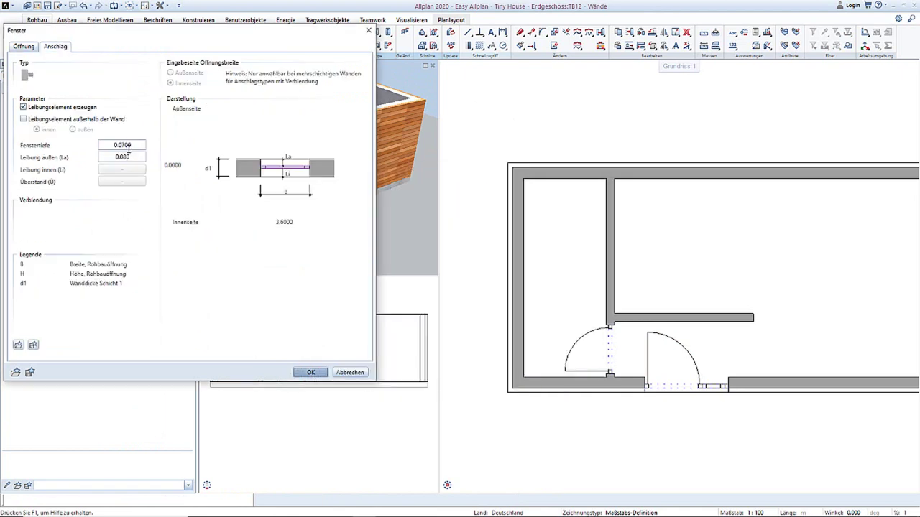
{"action": "left_click", "coordinate": [311, 373]}
{"action": "scroll", "coordinate": [733, 200], "scroll_direction": "down", "scroll_amount": 2}
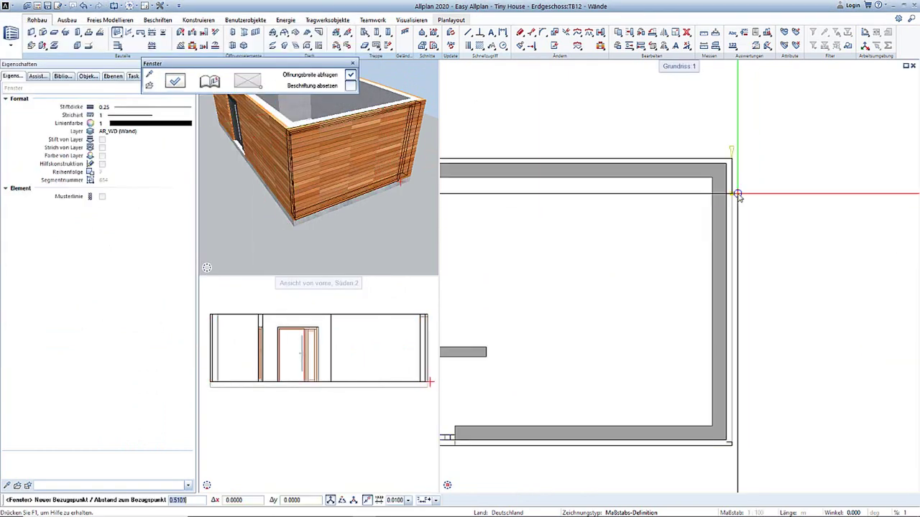
Place the window opening in the right wall and split it into four panels with mullions.
{"action": "left_click", "coordinate": [764, 195]}
{"action": "key", "text": "Return"}
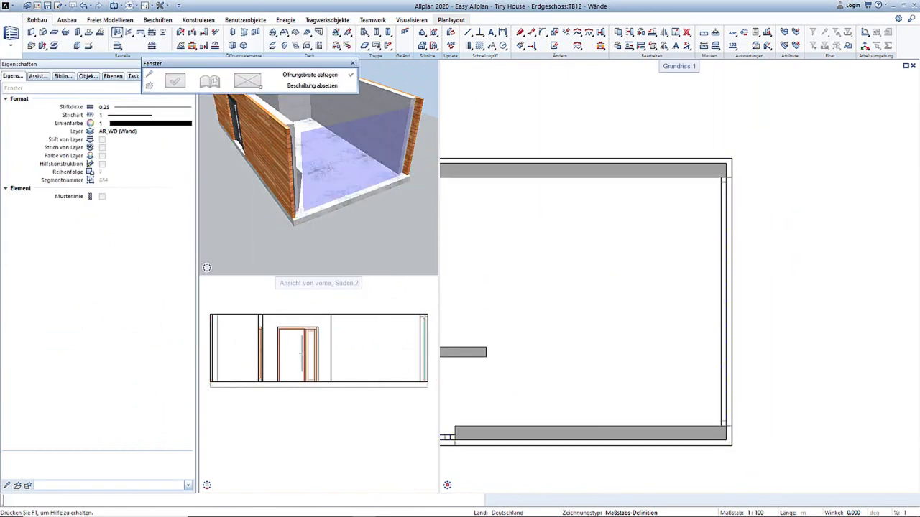
{"action": "key", "text": "Escape"}
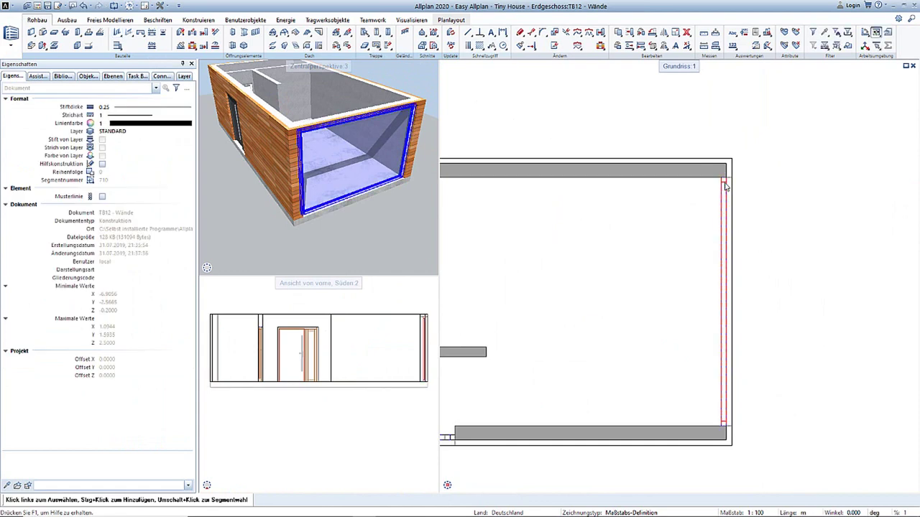
{"action": "left_click", "coordinate": [724, 183]}
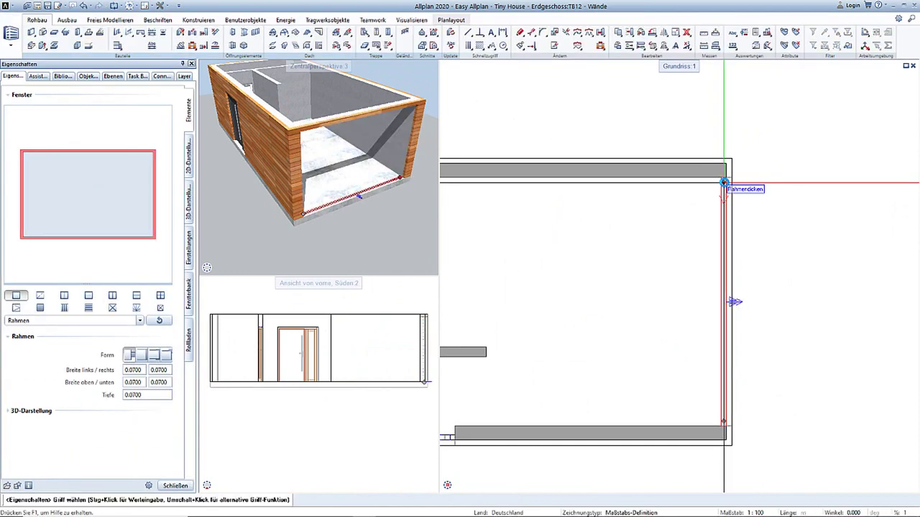
{"action": "left_click", "coordinate": [112, 295]}
{"action": "type", "text": "4"}
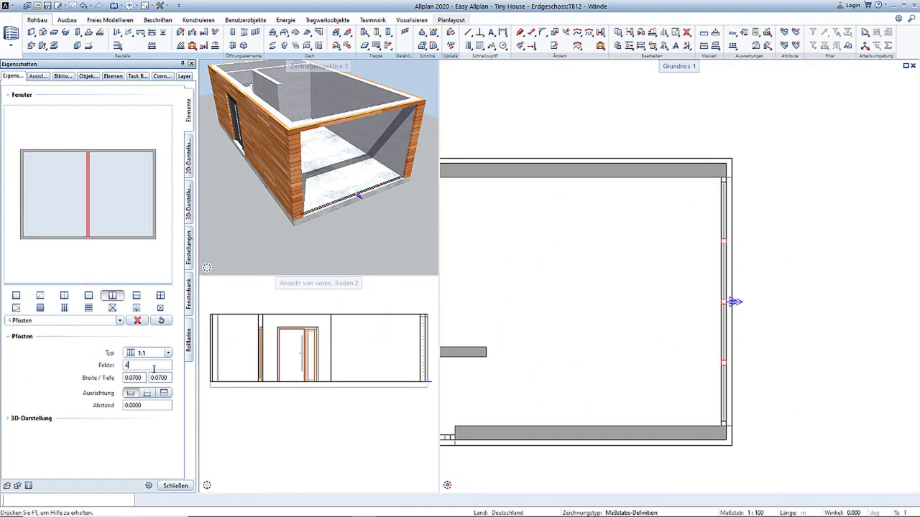
{"action": "key", "text": "Return"}
Make the third and second panels lift-and-slide (Hebe-Schiebe) sashes, the third sliding the opposite way.
{"action": "left_click", "coordinate": [103, 222]}
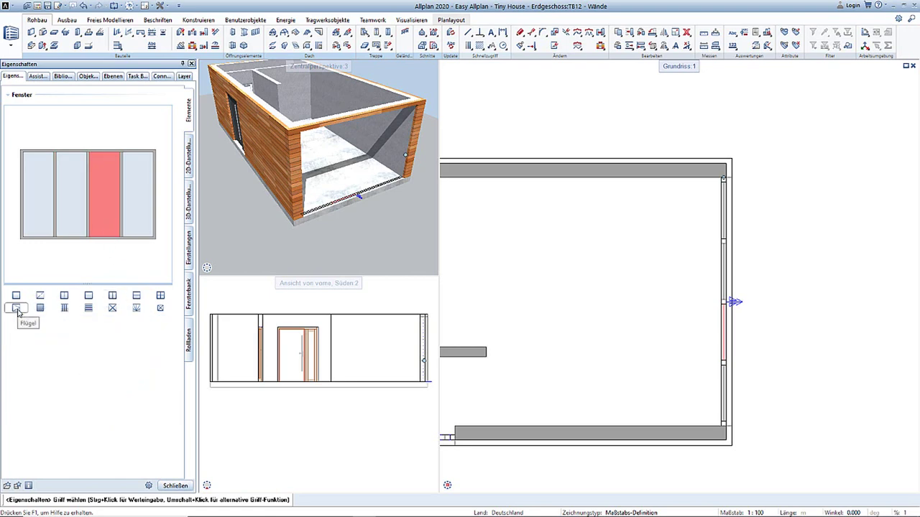
{"action": "left_click", "coordinate": [16, 308]}
{"action": "left_click", "coordinate": [151, 352]}
{"action": "left_click", "coordinate": [154, 452]}
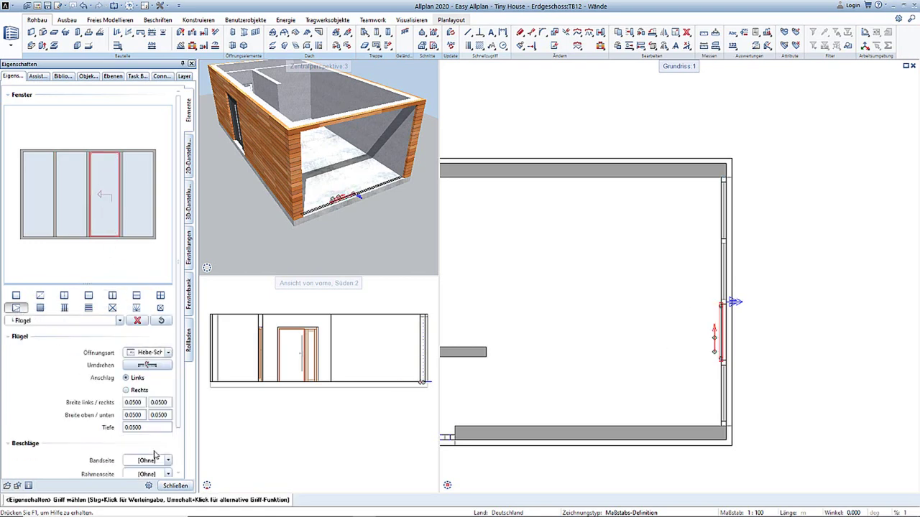
{"action": "left_click", "coordinate": [126, 390]}
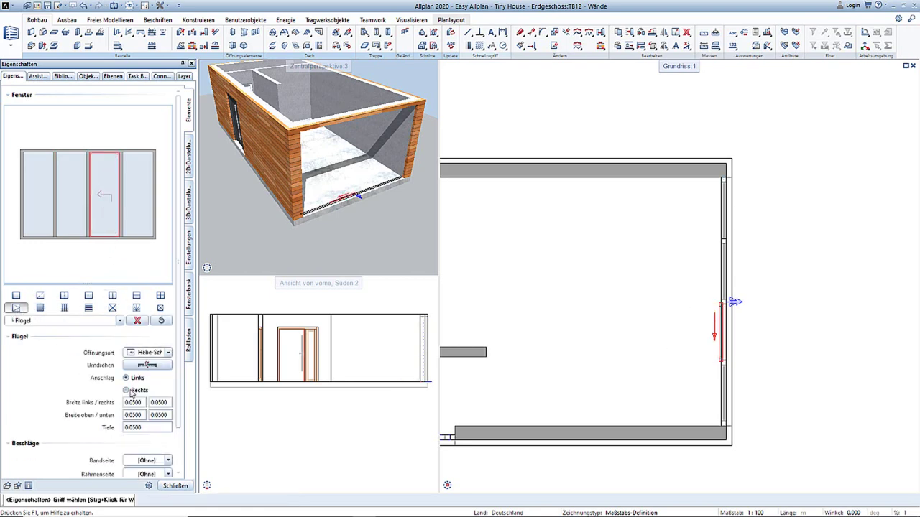
{"action": "left_click", "coordinate": [65, 218]}
{"action": "left_click", "coordinate": [16, 308]}
{"action": "left_click", "coordinate": [151, 352]}
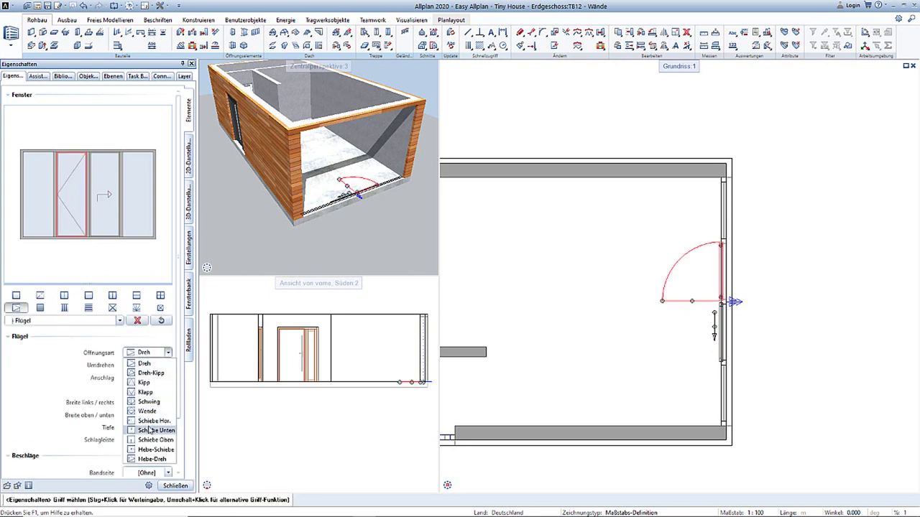
{"action": "left_click", "coordinate": [153, 450]}
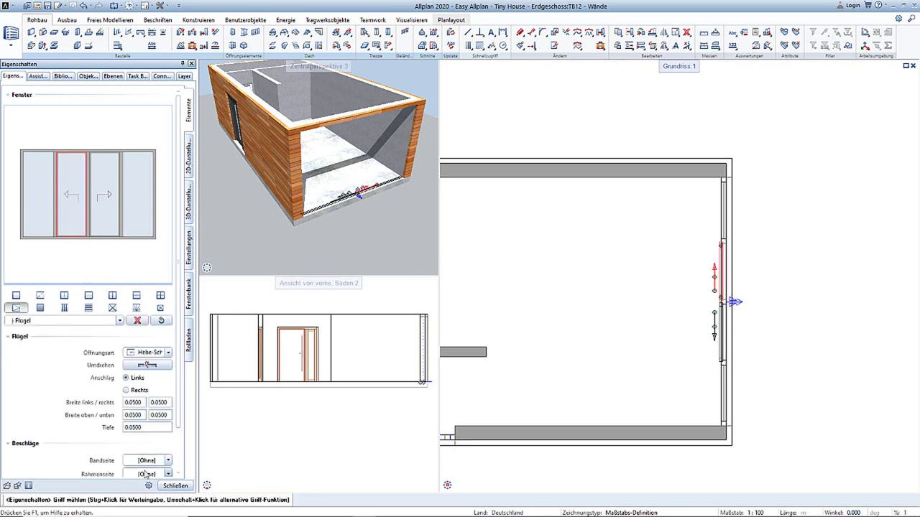
Apply one surface to all window frame parts and confirm the window settings.
{"action": "left_click", "coordinate": [188, 218]}
{"action": "left_click", "coordinate": [135, 357]}
{"action": "double_click", "coordinate": [136, 123]}
{"action": "left_click", "coordinate": [126, 345]}
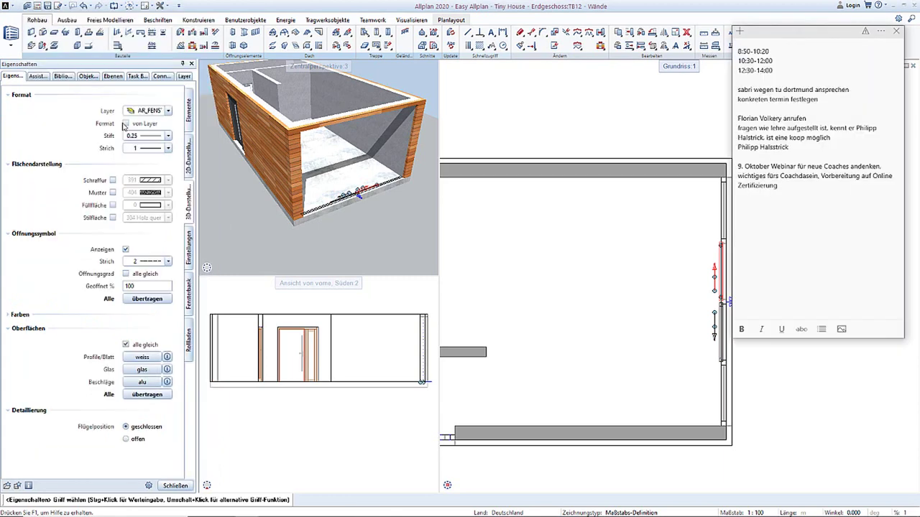
{"action": "left_click", "coordinate": [148, 395]}
{"action": "left_click", "coordinate": [175, 486]}
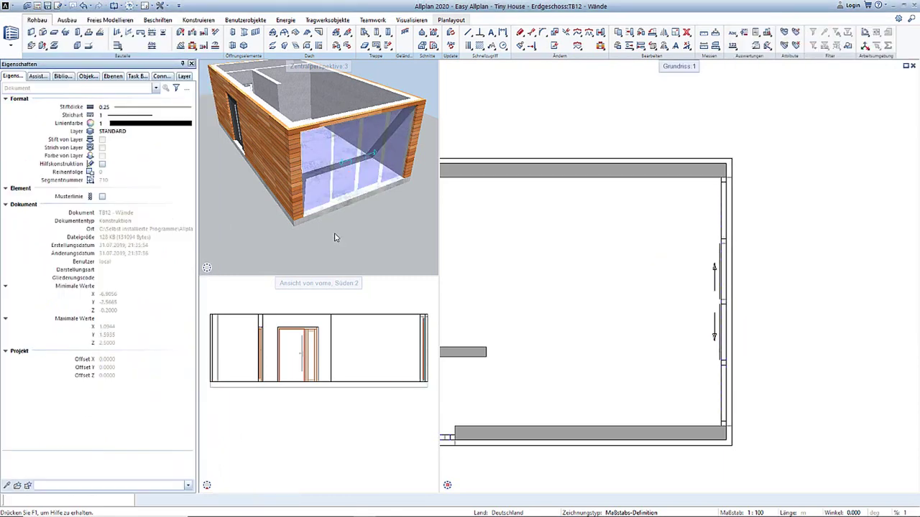
{"action": "left_click_drag", "start_coordinate": [309, 151], "coordinate": [388, 172]}
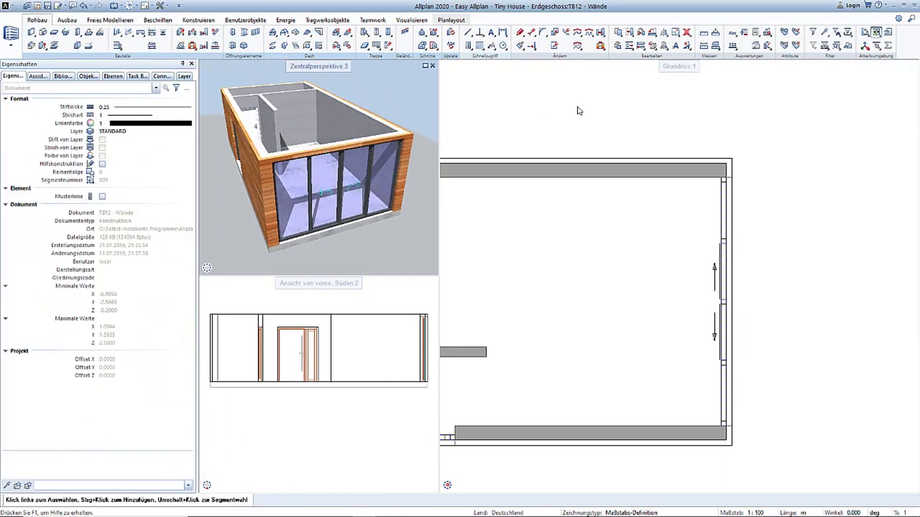
{"action": "scroll", "coordinate": [579, 110], "scroll_direction": "down", "scroll_amount": 3}
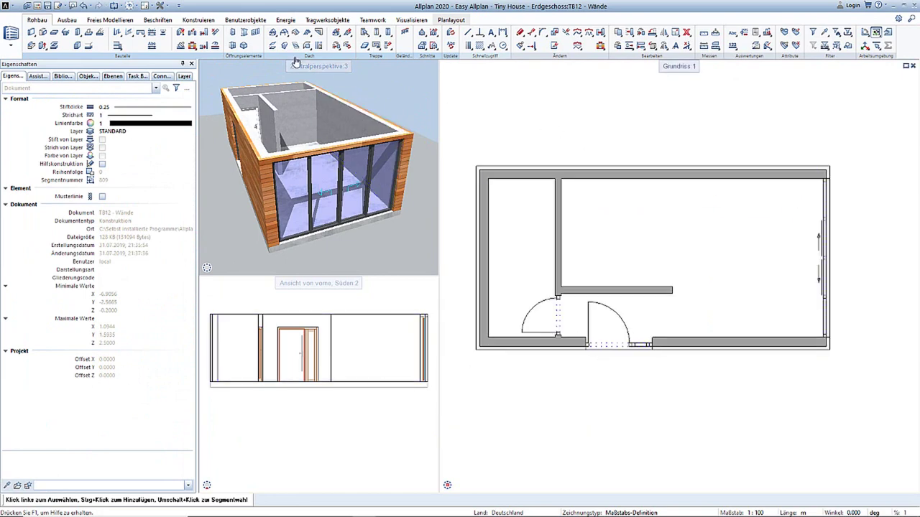
{"action": "left_click", "coordinate": [68, 20]}
Create the Bad room in the left space and place its label.
{"action": "left_click", "coordinate": [32, 33]}
{"action": "left_click", "coordinate": [222, 102]}
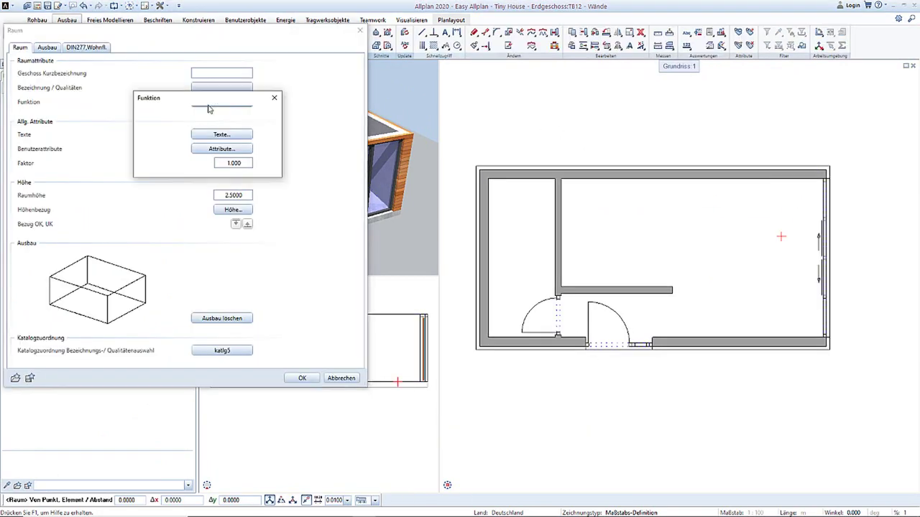
{"action": "left_click", "coordinate": [189, 148]}
{"action": "left_click", "coordinate": [301, 379]}
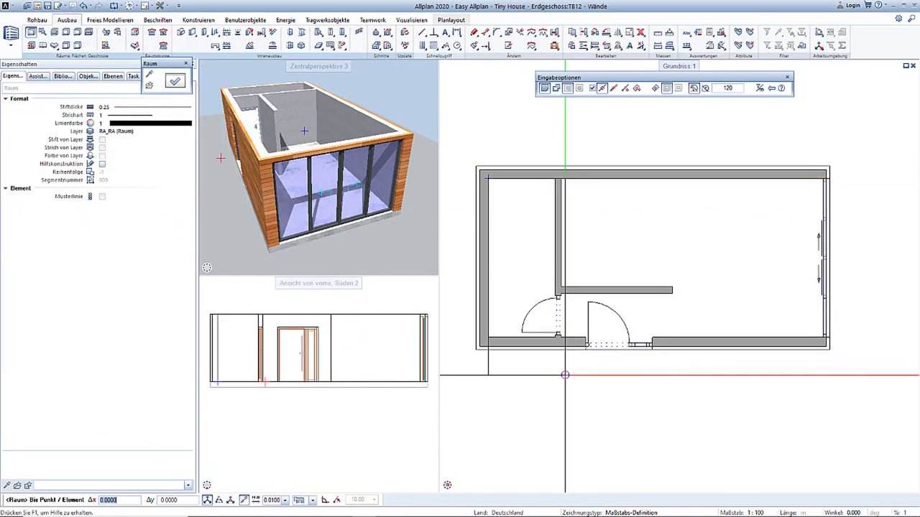
{"action": "left_click", "coordinate": [520, 253]}
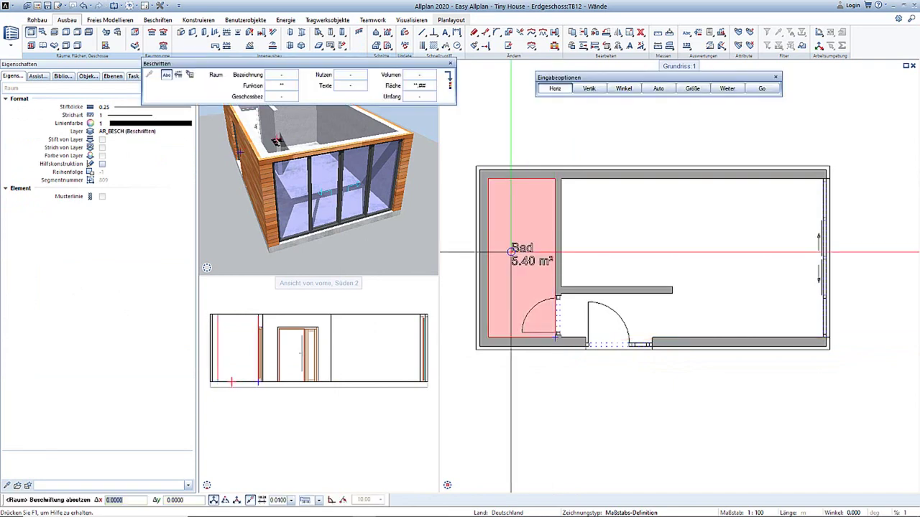
{"action": "left_click", "coordinate": [511, 250]}
Create the Küche room in the middle space and place its label.
{"action": "left_click", "coordinate": [181, 85]}
{"action": "left_click", "coordinate": [222, 102]}
{"action": "double_click", "coordinate": [156, 136]}
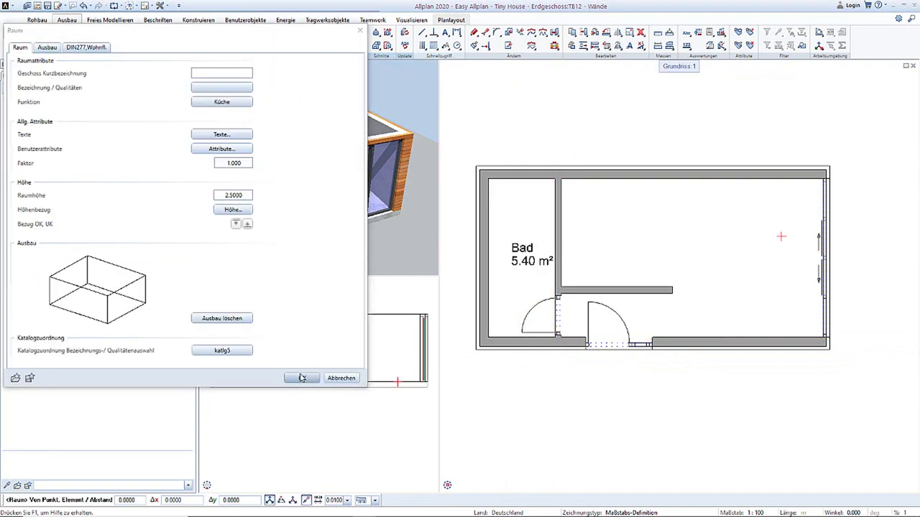
{"action": "left_click", "coordinate": [302, 378]}
{"action": "left_click", "coordinate": [592, 202]}
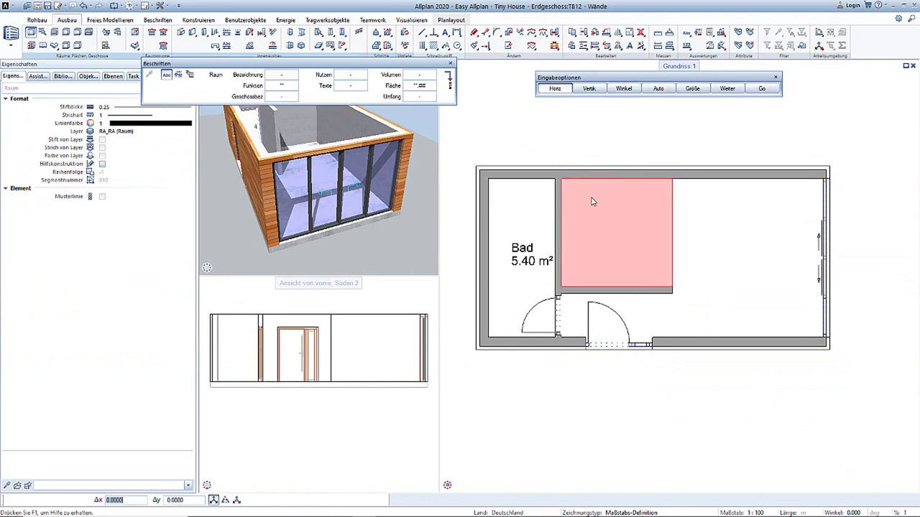
{"action": "left_click", "coordinate": [613, 245]}
Outline the hallway room by its corners and give it the Flur function (2.51 m²).
{"action": "left_click", "coordinate": [181, 85]}
{"action": "left_click", "coordinate": [221, 102]}
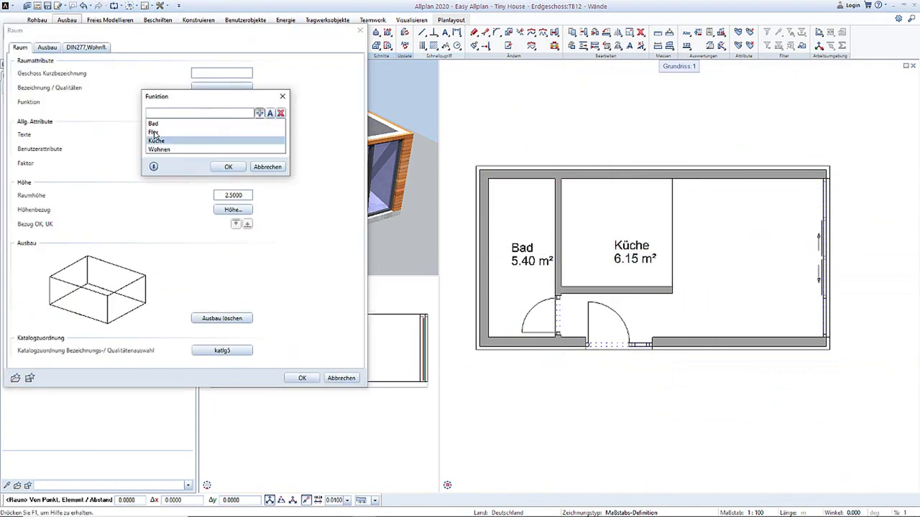
{"action": "double_click", "coordinate": [153, 134]}
{"action": "left_click", "coordinate": [302, 378]}
{"action": "left_click", "coordinate": [672, 293]}
{"action": "left_click", "coordinate": [559, 336]}
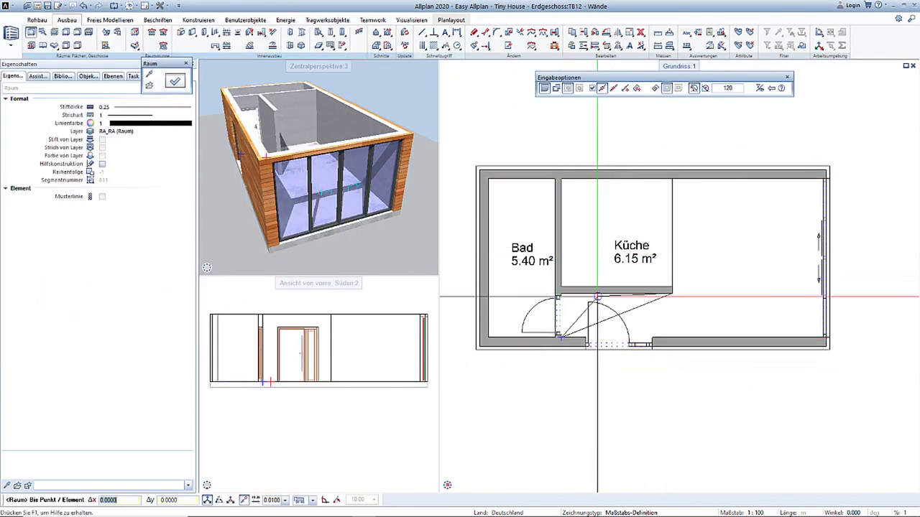
{"action": "left_click", "coordinate": [625, 306]}
{"action": "left_click", "coordinate": [176, 82]}
{"action": "left_click", "coordinate": [221, 102]}
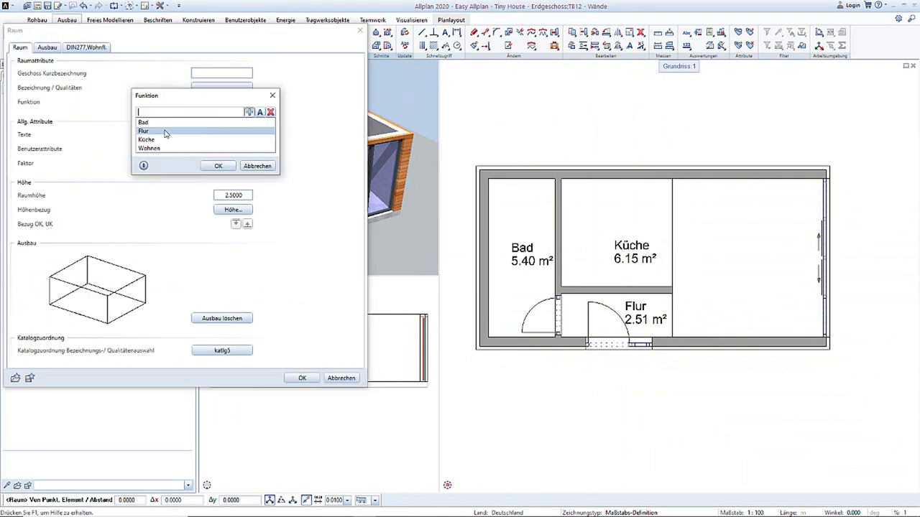
{"action": "double_click", "coordinate": [164, 133]}
{"action": "left_click", "coordinate": [302, 378]}
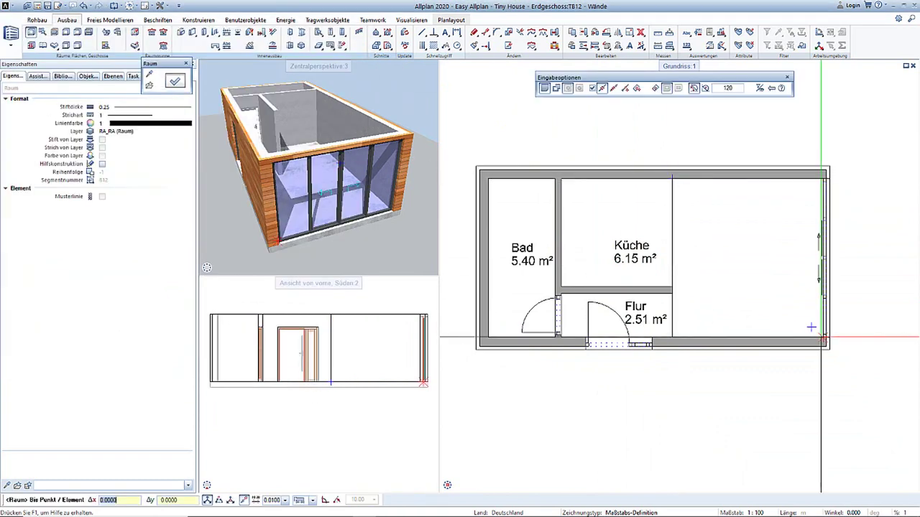
Add the 11.81 m² Wohnen room in the right-hand space and end the room command.
{"action": "left_click", "coordinate": [757, 267]}
{"action": "left_click", "coordinate": [741, 228]}
{"action": "key", "text": "Escape"}
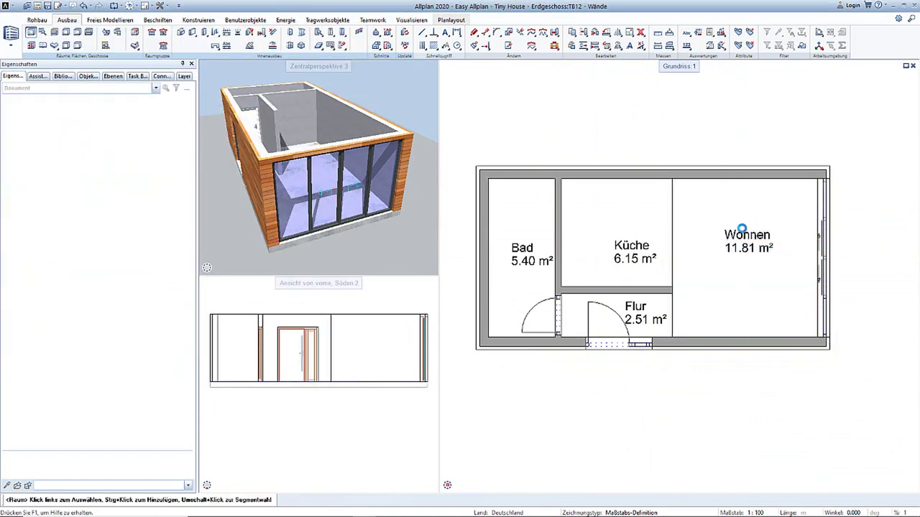
Set up a 1.30 m high, 0.20 m thick installation component with a Bodenkacheln tile surface from 30YearEdition Materialien.
{"action": "left_click", "coordinate": [38, 20]}
{"action": "left_click", "coordinate": [43, 32]}
{"action": "left_click", "coordinate": [179, 83]}
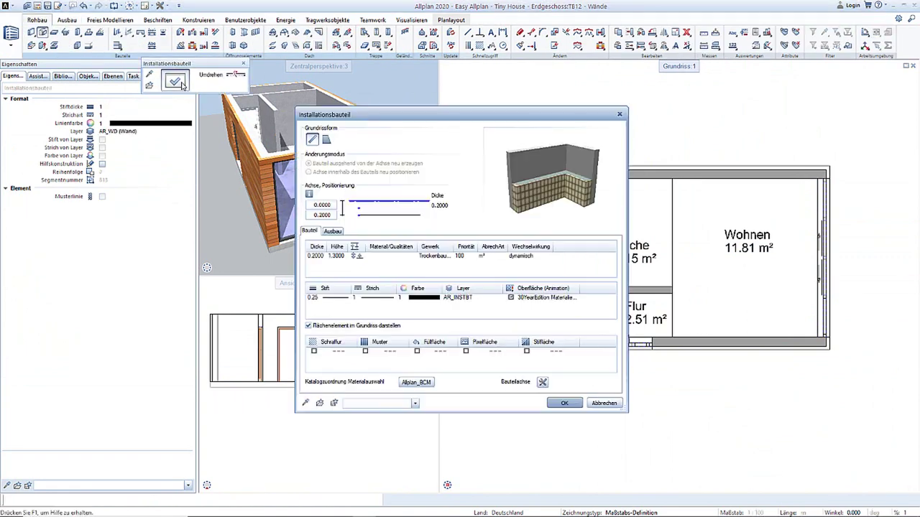
{"action": "left_click", "coordinate": [339, 265]}
{"action": "left_click", "coordinate": [297, 304]}
{"action": "left_click", "coordinate": [539, 298]}
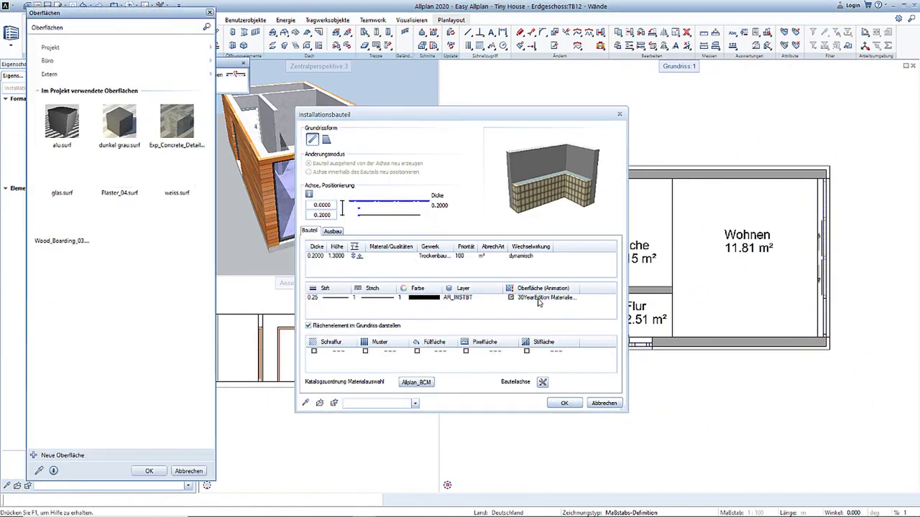
{"action": "left_click", "coordinate": [65, 74]}
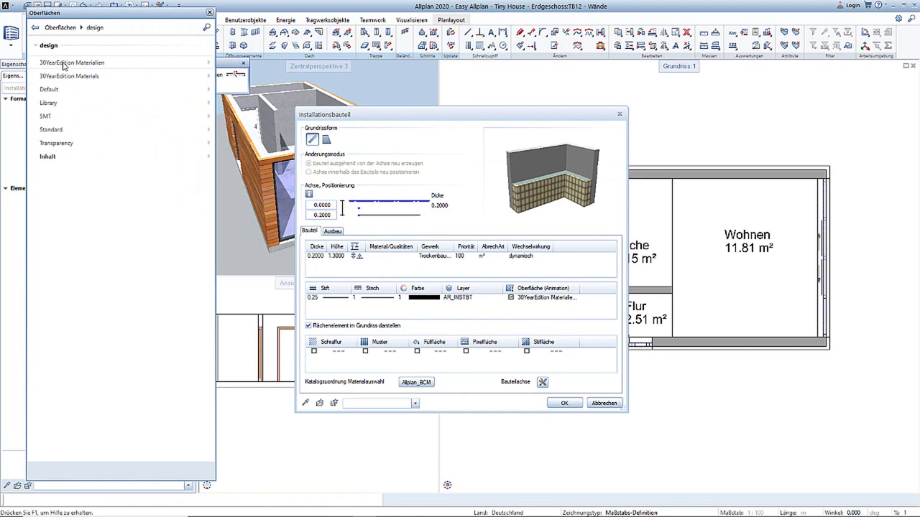
{"action": "left_click", "coordinate": [63, 64]}
{"action": "left_click", "coordinate": [69, 89]}
{"action": "double_click", "coordinate": [147, 167]}
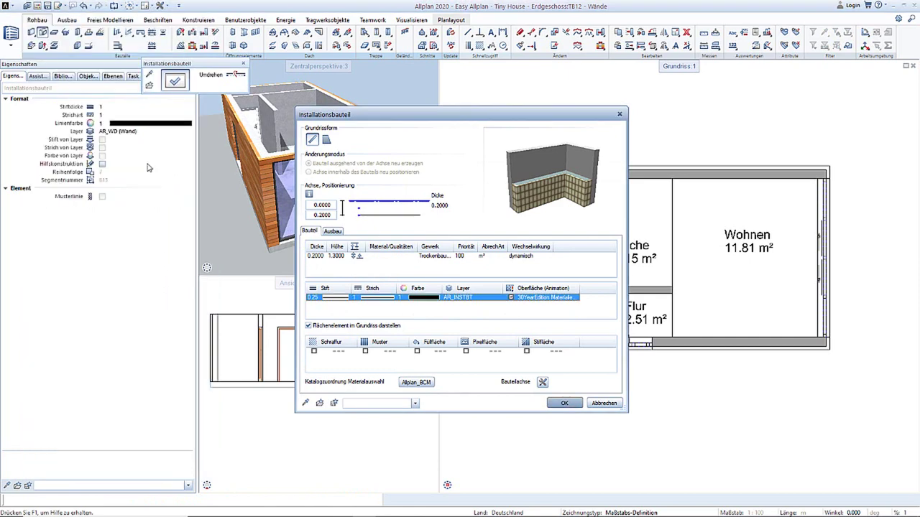
{"action": "left_click", "coordinate": [559, 404]}
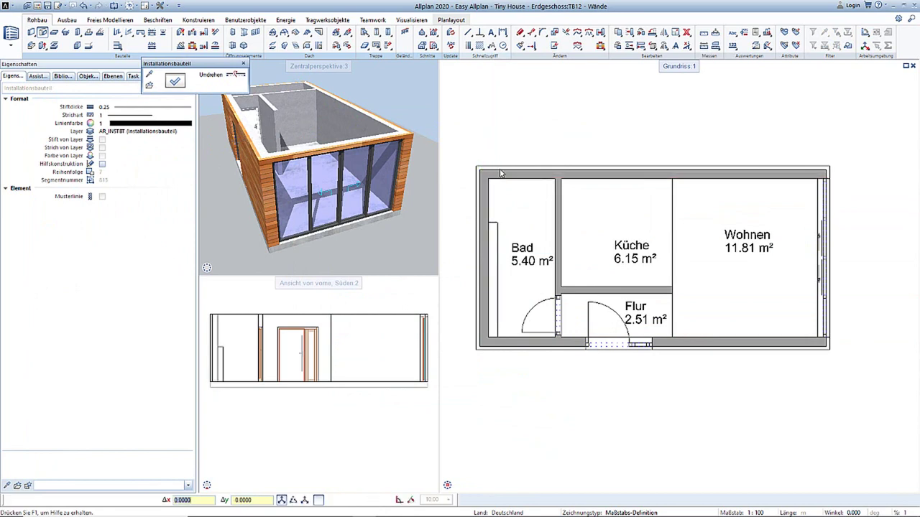
Give the Bad room a 0.01 m Bodenbeläge floor covering with an assigned surface.
{"action": "middle_click_drag", "start_coordinate": [353, 168], "coordinate": [361, 159]}
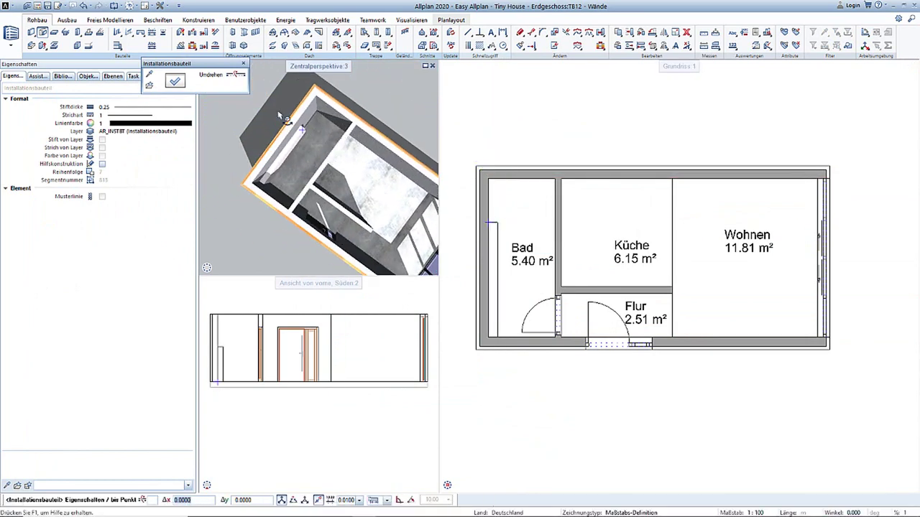
{"action": "key", "text": "Escape"}
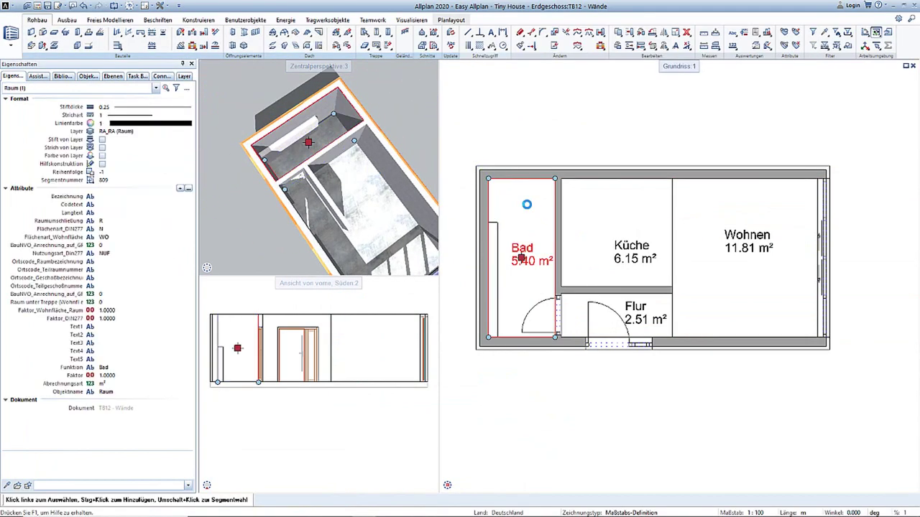
{"action": "double_click", "coordinate": [523, 208]}
{"action": "left_click", "coordinate": [50, 47]}
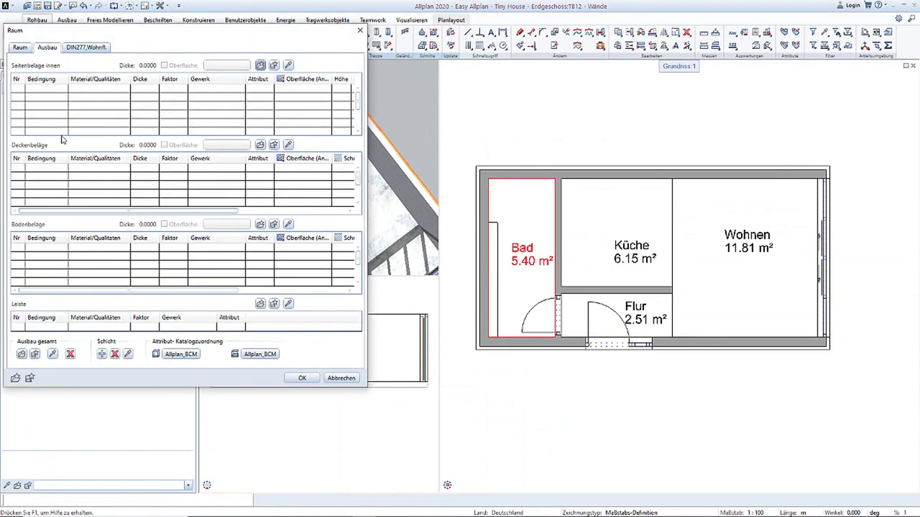
{"action": "left_click", "coordinate": [141, 251]}
{"action": "type", "text": "0.01"}
{"action": "key", "text": "Return"}
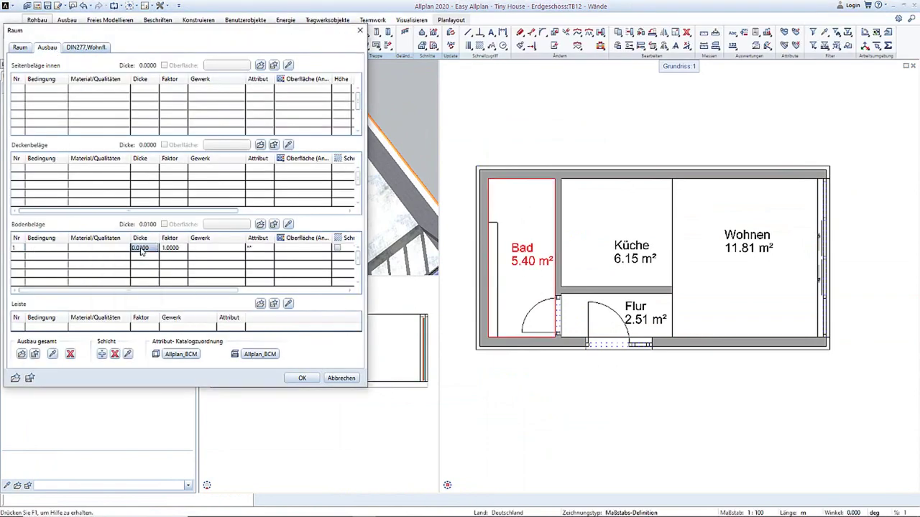
{"action": "left_click", "coordinate": [296, 247]}
{"action": "double_click", "coordinate": [37, 127]}
{"action": "left_click", "coordinate": [302, 378]}
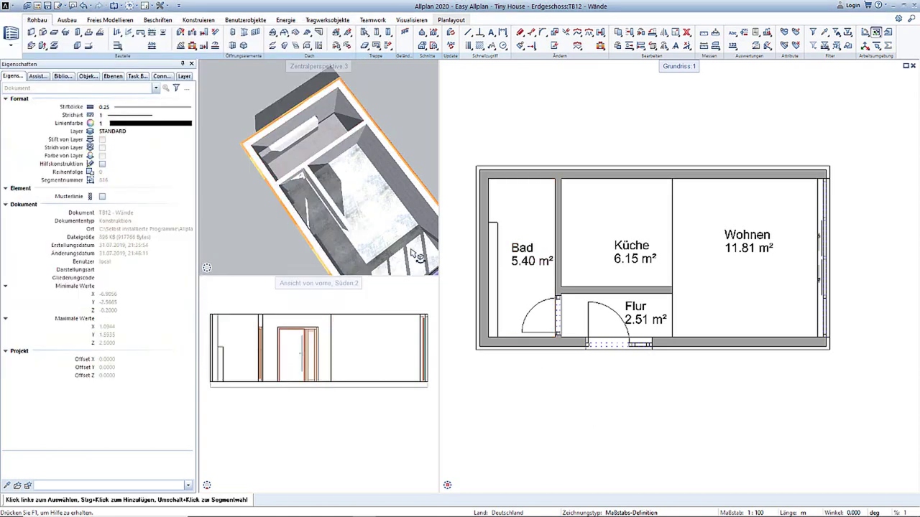
{"action": "middle_click_drag", "start_coordinate": [383, 222], "coordinate": [132, 219], "text": "shift"}
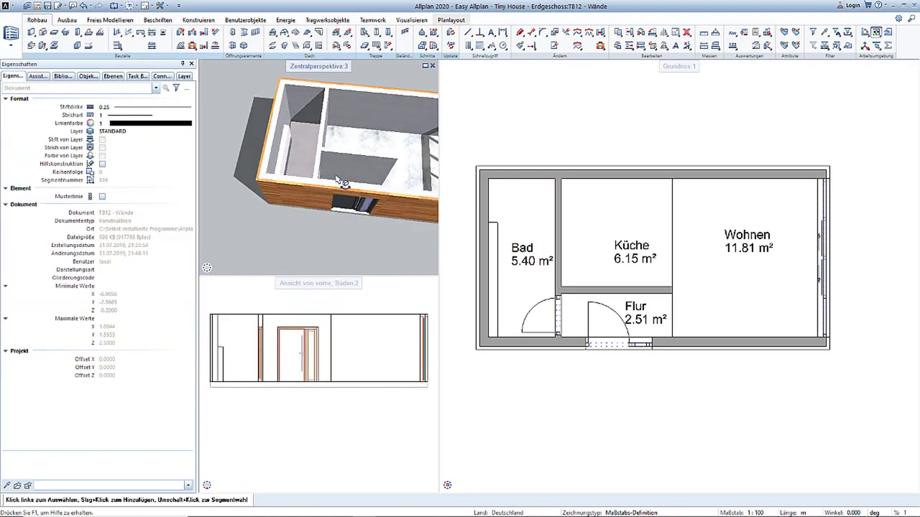
{"action": "middle_click_drag", "start_coordinate": [343, 182], "coordinate": [363, 158], "text": "shift"}
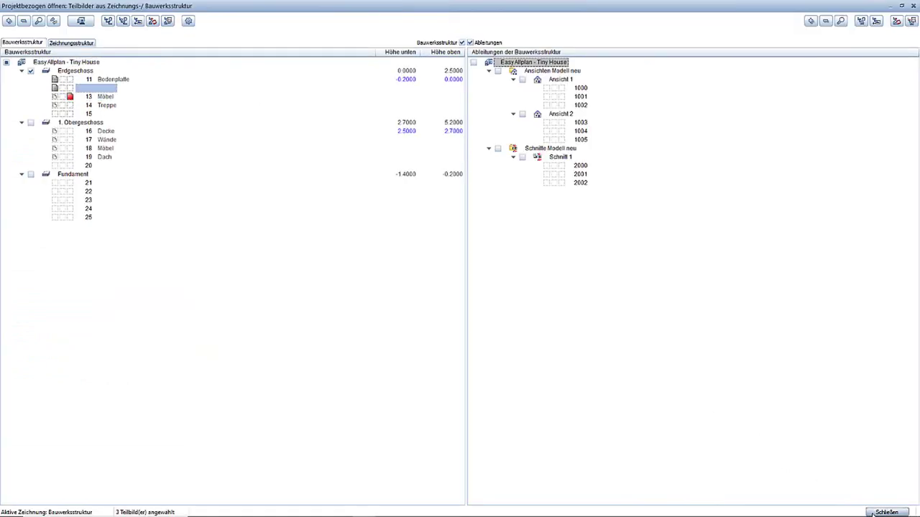
In the Möbel drawing, place the WC haengend toilet and Waschbecken 65 washbasin in the Bad.
{"action": "left_click", "coordinate": [871, 514]}
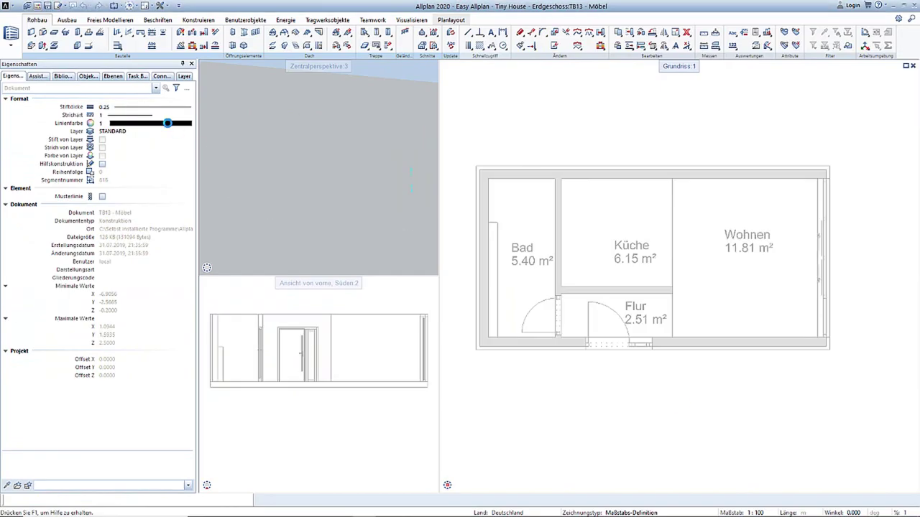
{"action": "left_click", "coordinate": [63, 79]}
{"action": "left_click", "coordinate": [52, 130]}
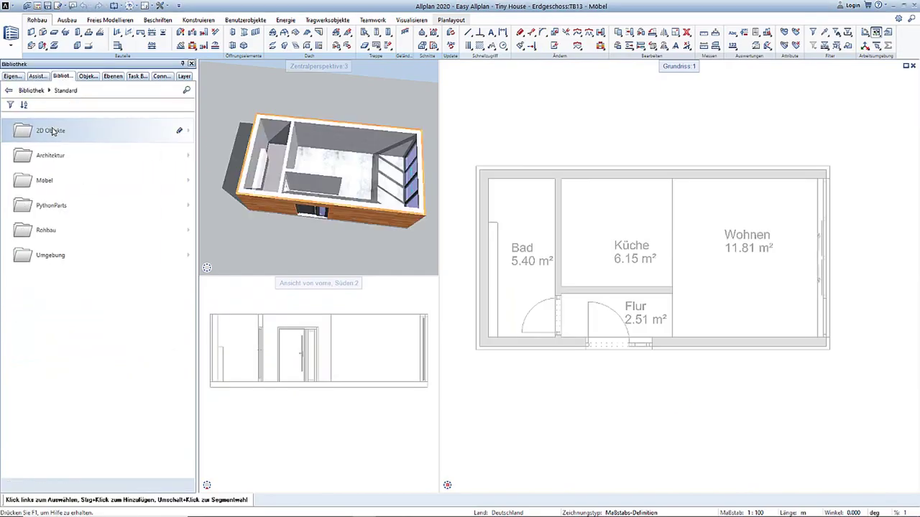
{"action": "left_click", "coordinate": [52, 164]}
{"action": "scroll", "coordinate": [91, 388], "scroll_direction": "down", "scroll_amount": 2}
{"action": "left_click", "coordinate": [92, 399]}
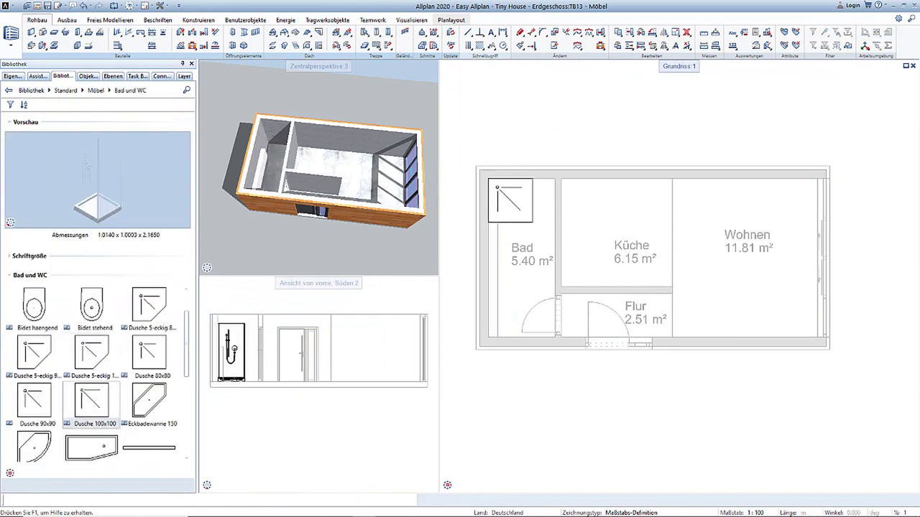
{"action": "scroll", "coordinate": [88, 381], "scroll_direction": "down", "scroll_amount": 2}
{"action": "scroll", "coordinate": [88, 381], "scroll_direction": "down", "scroll_amount": 2}
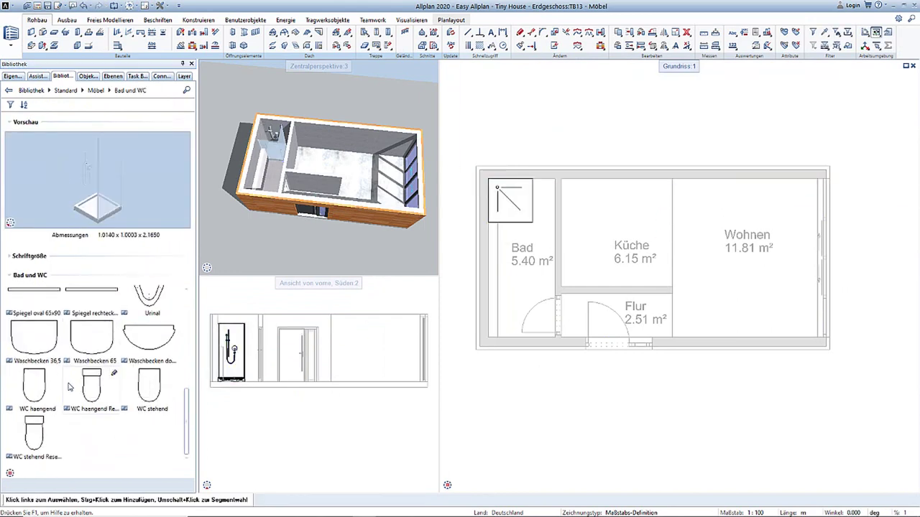
{"action": "left_click", "coordinate": [34, 388]}
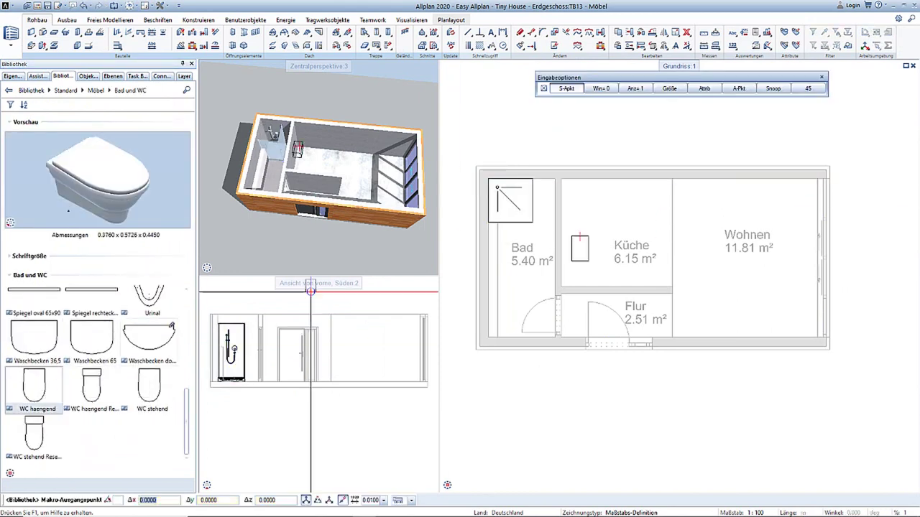
{"action": "left_click", "coordinate": [497, 253]}
{"action": "left_click", "coordinate": [91, 336]}
{"action": "left_click", "coordinate": [497, 305]}
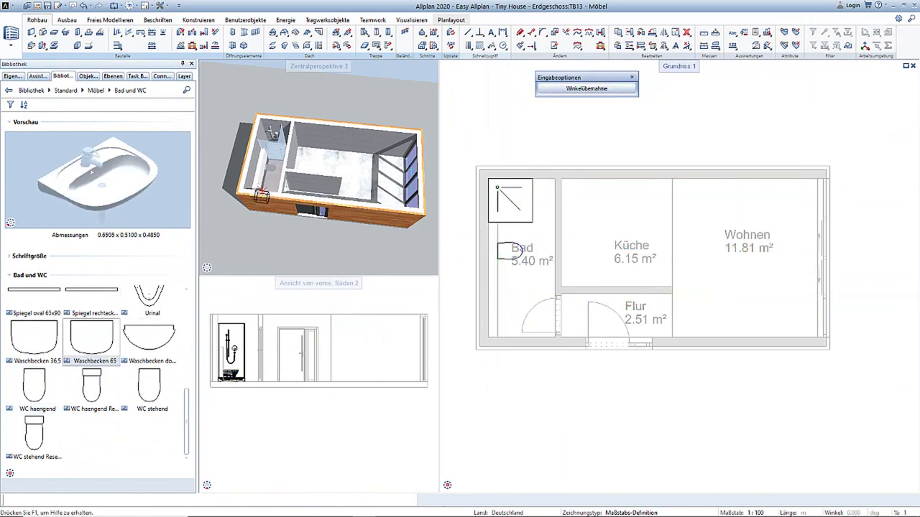
Place the Küche A oven (Element 5), Element 7 unit and Element 8 sink in the Küche.
{"action": "left_click", "coordinate": [8, 90]}
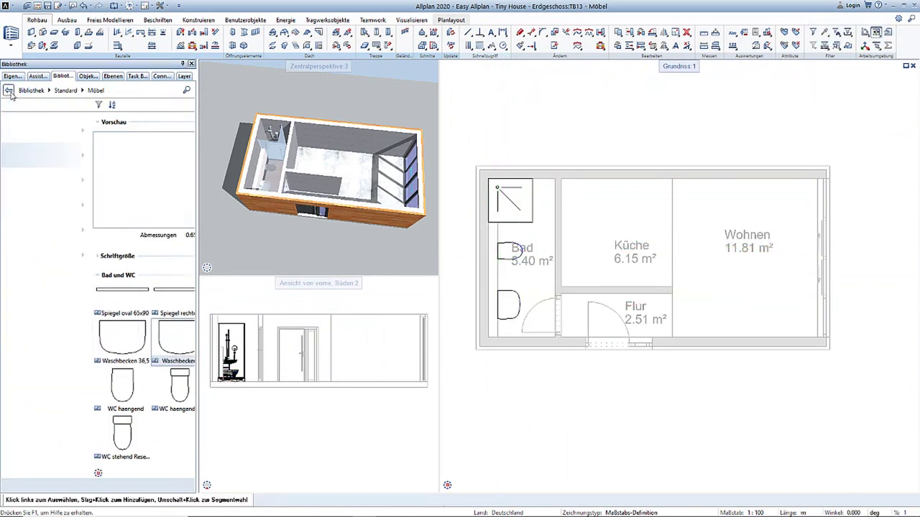
{"action": "left_click", "coordinate": [36, 203]}
{"action": "left_click", "coordinate": [57, 136]}
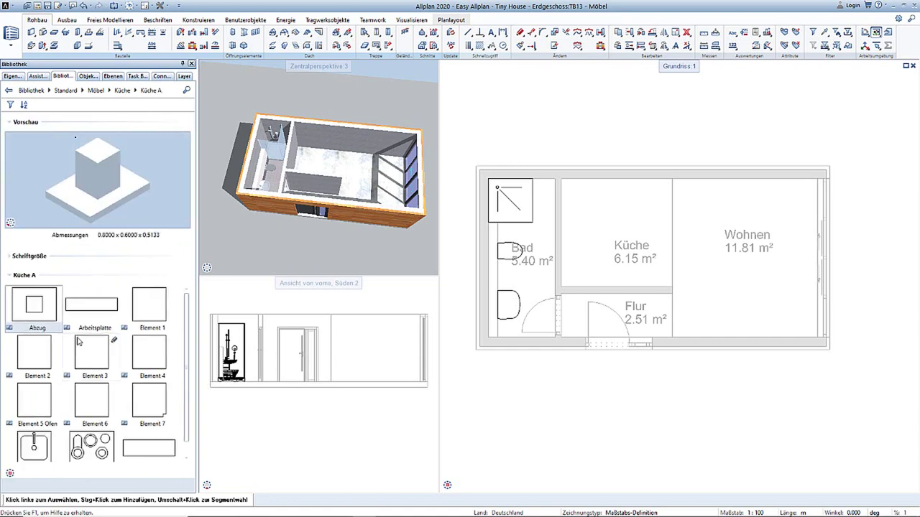
{"action": "left_click", "coordinate": [33, 402]}
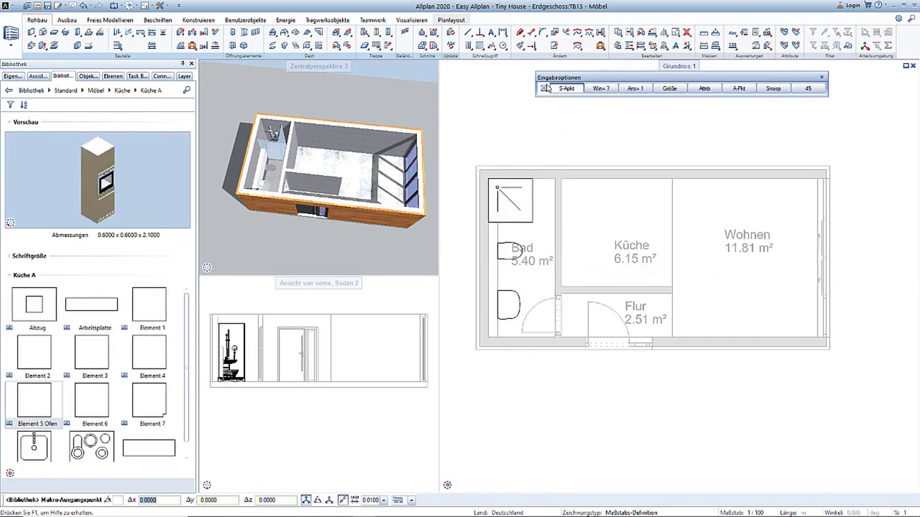
{"action": "left_click", "coordinate": [562, 260]}
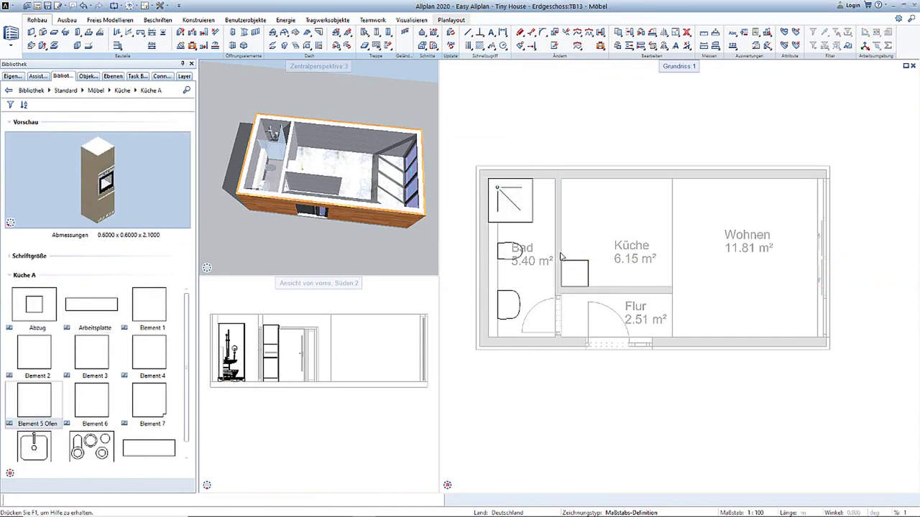
{"action": "left_click", "coordinate": [145, 402]}
{"action": "left_click", "coordinate": [562, 179]}
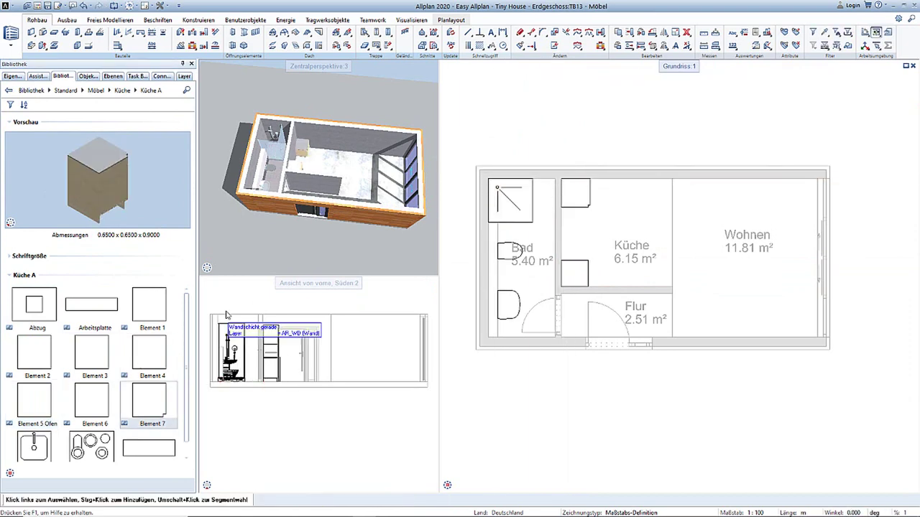
{"action": "scroll", "coordinate": [41, 439], "scroll_direction": "down", "scroll_amount": 1}
{"action": "left_click", "coordinate": [40, 449]}
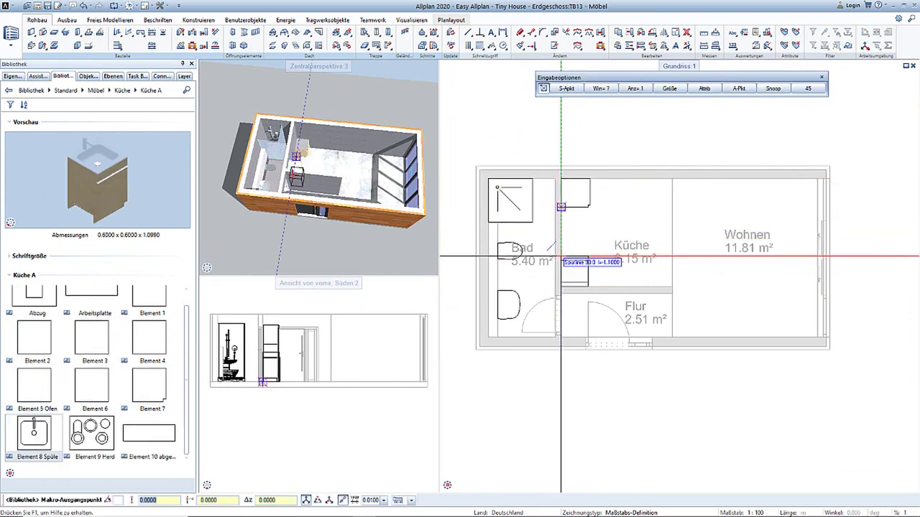
{"action": "left_click", "coordinate": [561, 232]}
{"action": "key", "text": "Return"}
Add the Element 9 stove, the Abzug range hood above it and an Element 3 cabinet to its right.
{"action": "left_click", "coordinate": [91, 338]}
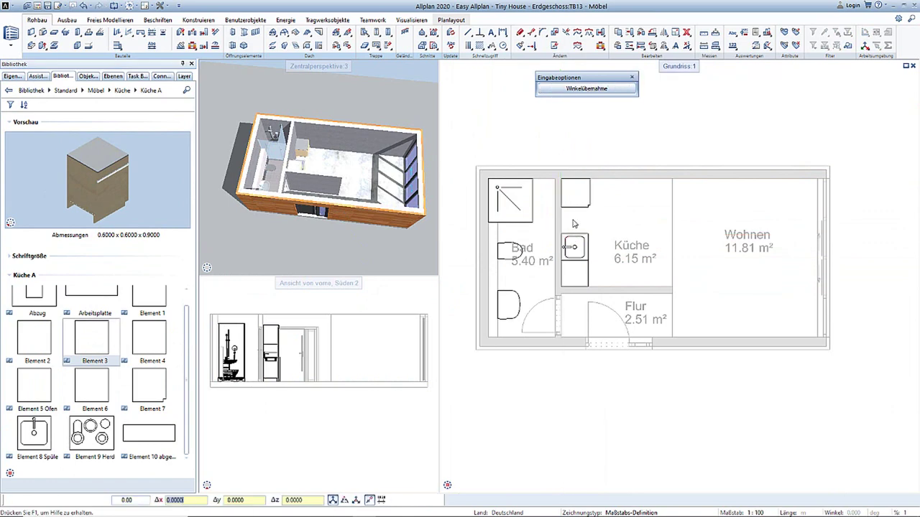
{"action": "left_click", "coordinate": [91, 431]}
{"action": "left_click", "coordinate": [591, 180]}
{"action": "key", "text": "Return"}
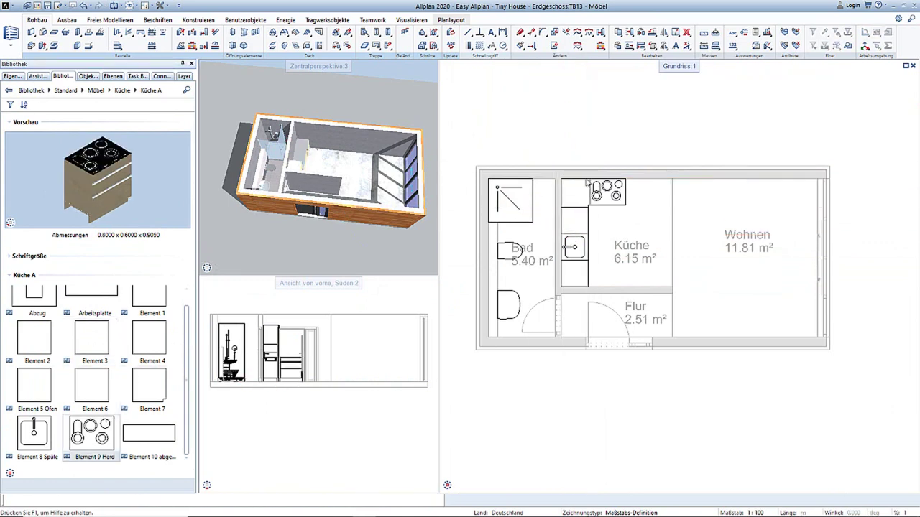
{"action": "scroll", "coordinate": [55, 306], "scroll_direction": "up", "scroll_amount": 1}
{"action": "left_click", "coordinate": [34, 305]}
{"action": "left_click", "coordinate": [590, 180]}
{"action": "key", "text": "Return"}
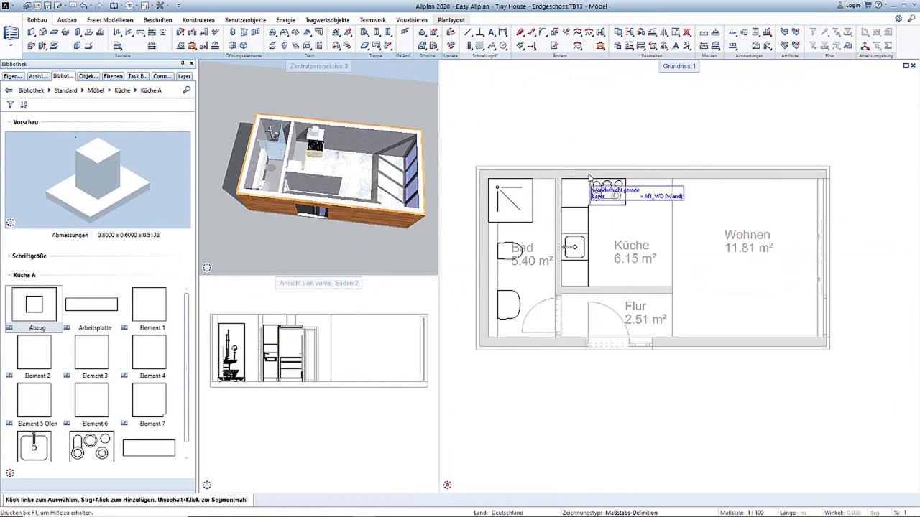
{"action": "left_click", "coordinate": [94, 370]}
{"action": "left_click", "coordinate": [627, 180]}
{"action": "key", "text": "Return"}
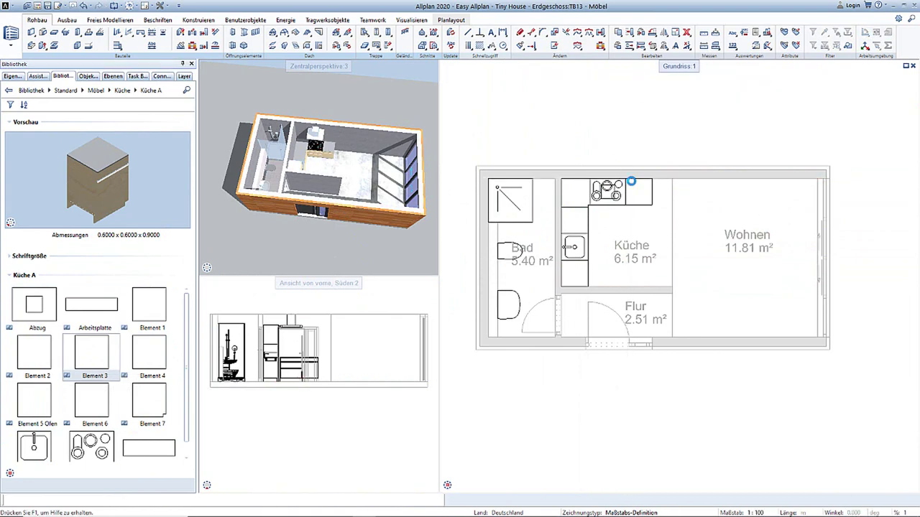
Place the Sofa D from the Wohnzimmer collection in the Wohnen room.
{"action": "left_click_drag", "start_coordinate": [331, 172], "coordinate": [479, 143]}
{"action": "scroll", "coordinate": [297, 190], "scroll_direction": "up", "scroll_amount": 5}
{"action": "left_click_drag", "start_coordinate": [297, 191], "coordinate": [357, 208]}
{"action": "left_click", "coordinate": [8, 91]}
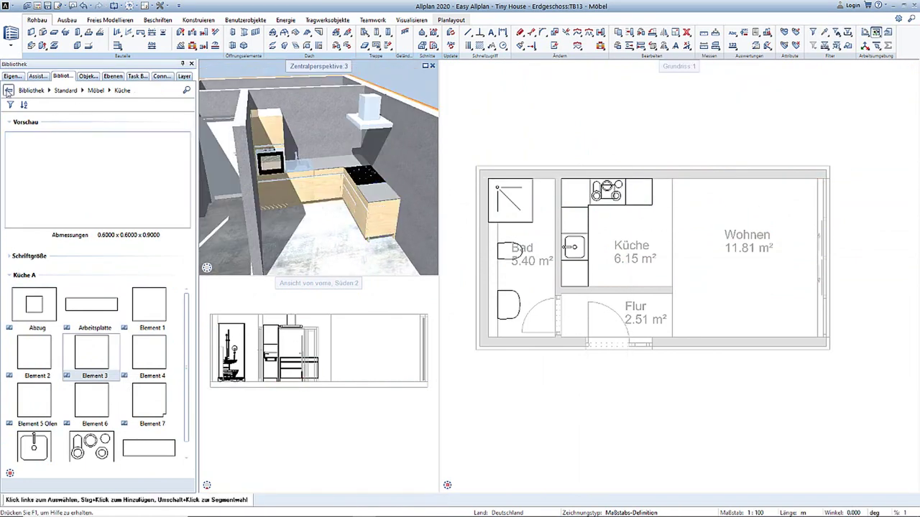
{"action": "left_click", "coordinate": [8, 91]}
{"action": "left_click", "coordinate": [71, 256]}
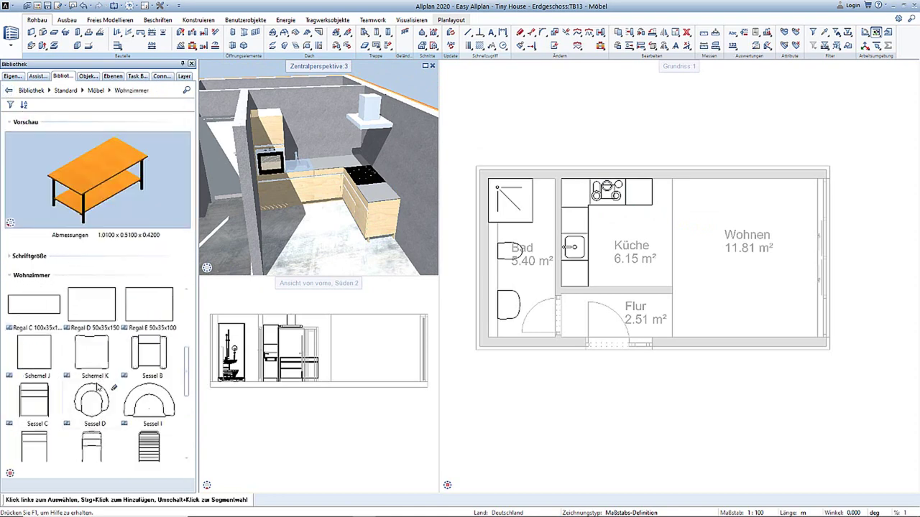
{"action": "left_click", "coordinate": [92, 352]}
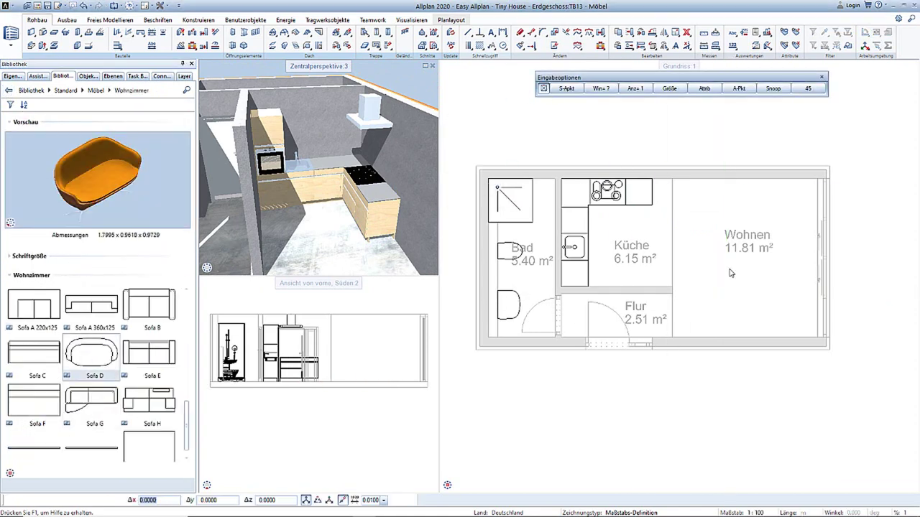
{"action": "left_click", "coordinate": [745, 327]}
Add the Sessel D armchair at an angle in Wohnen, then open the drawing-file structure.
{"action": "scroll", "coordinate": [125, 347], "scroll_direction": "up", "scroll_amount": 2}
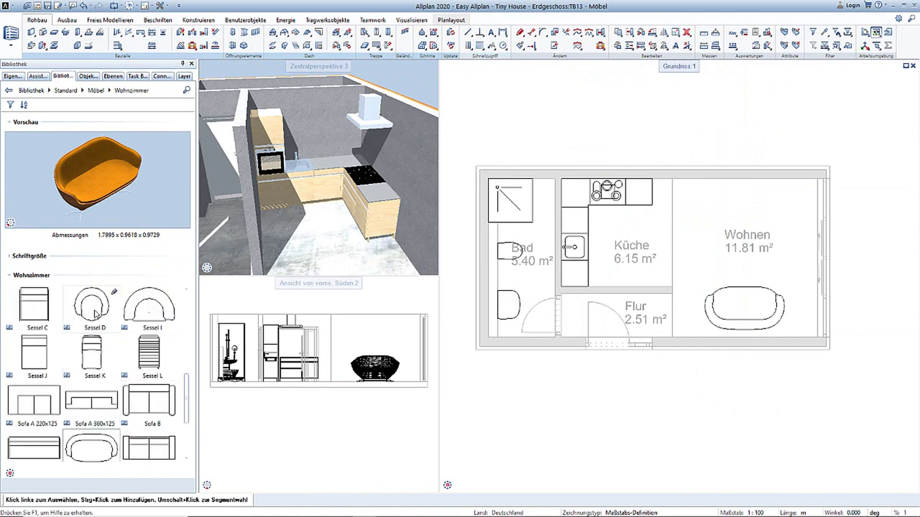
{"action": "left_click", "coordinate": [92, 306]}
{"action": "left_click", "coordinate": [779, 226]}
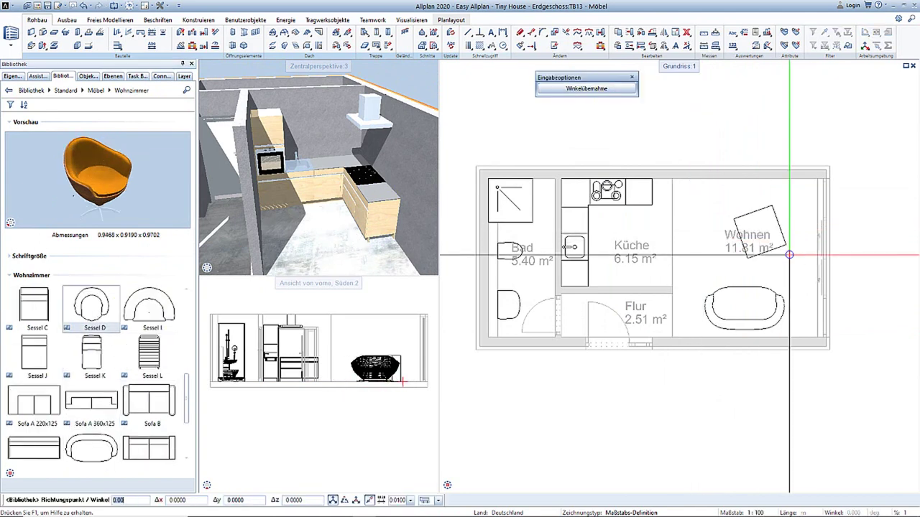
{"action": "left_click", "coordinate": [812, 240]}
{"action": "left_click_drag", "start_coordinate": [343, 146], "coordinate": [485, 143]}
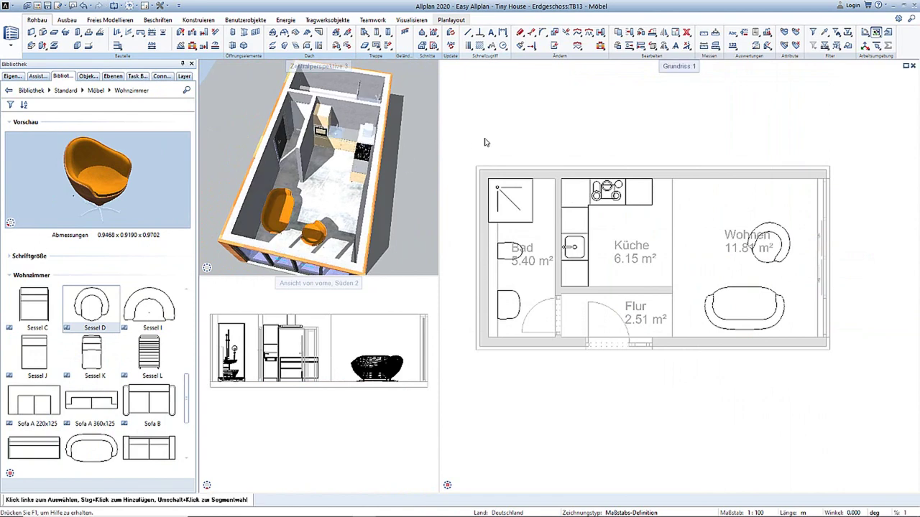
{"action": "key", "text": "F2"}
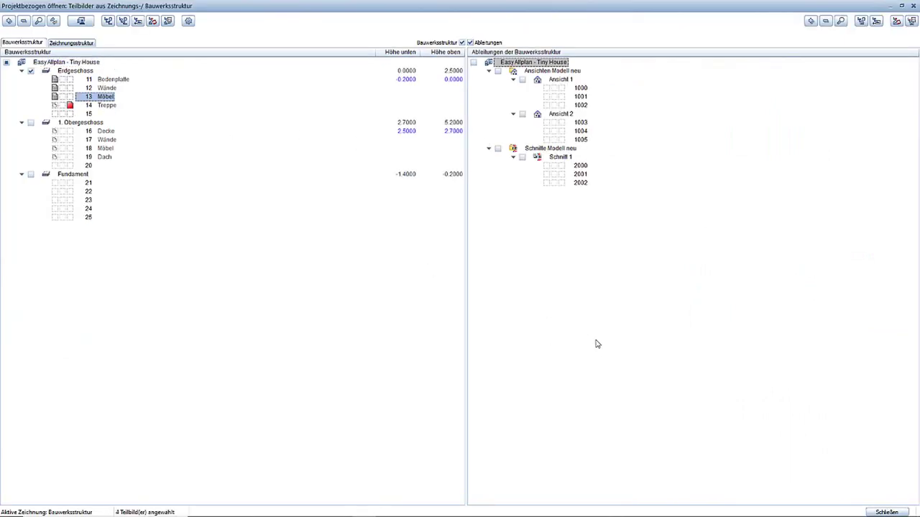
Make the Treppe drawing current and create a 16-riser stair with the stair assistant.
{"action": "left_click", "coordinate": [887, 513]}
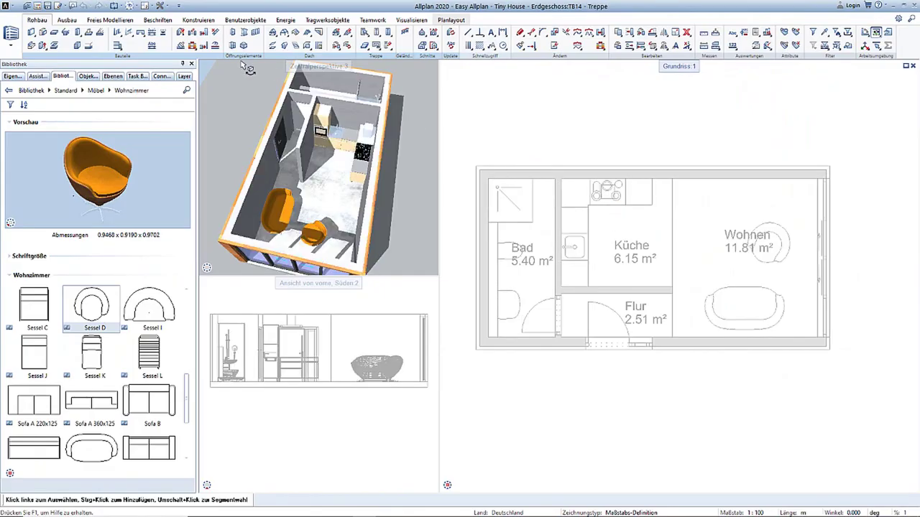
{"action": "left_click", "coordinate": [366, 42]}
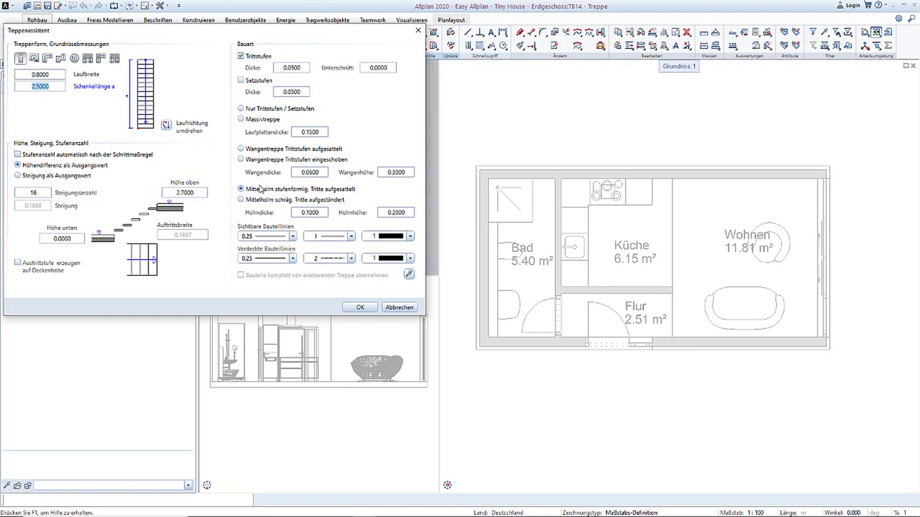
{"action": "left_click", "coordinate": [354, 308]}
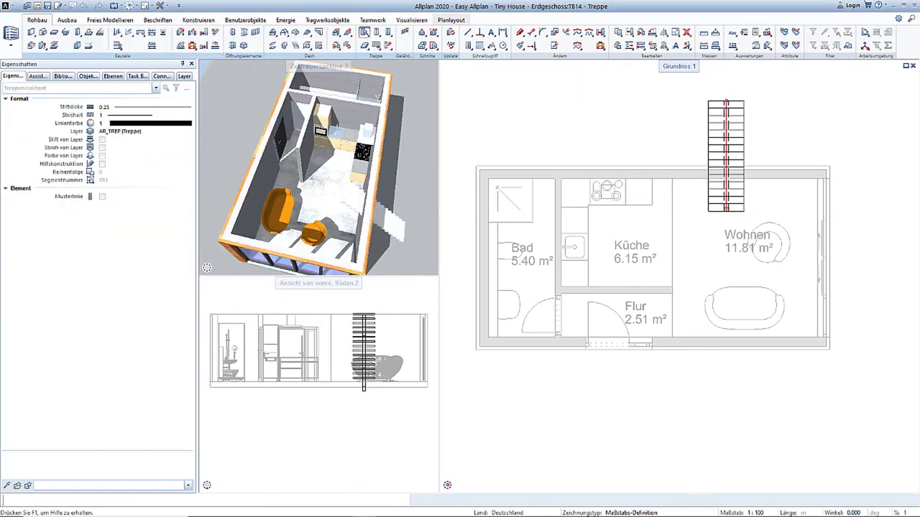
{"action": "left_click", "coordinate": [708, 118]}
Rotate the stair to run horizontally and move it along Wohnen's top wall, then switch to the Decke drawing.
{"action": "left_click", "coordinate": [651, 32]}
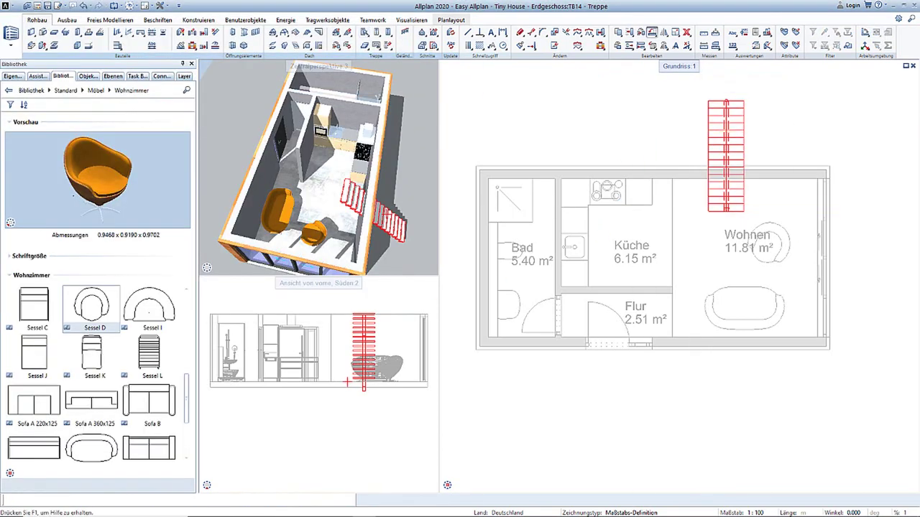
{"action": "left_click", "coordinate": [710, 126]}
{"action": "left_click", "coordinate": [699, 131]}
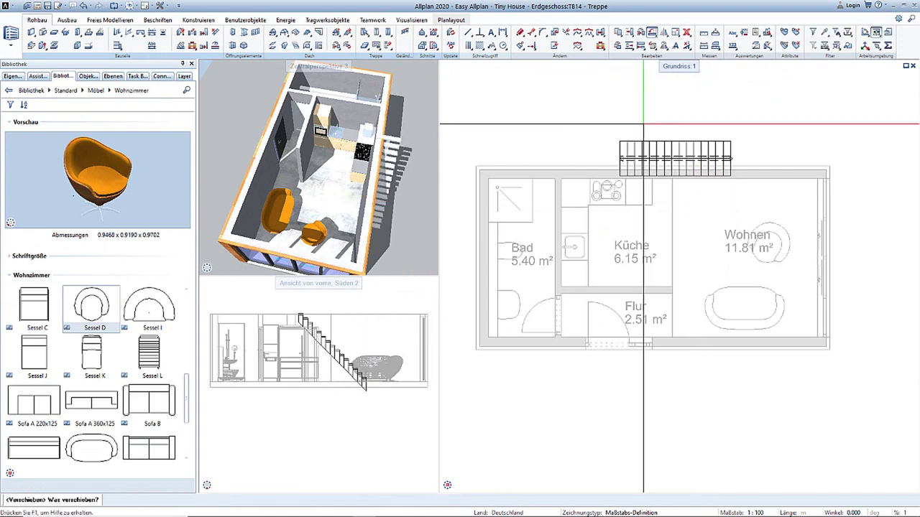
{"action": "left_click", "coordinate": [620, 140]}
{"action": "left_click", "coordinate": [672, 179]}
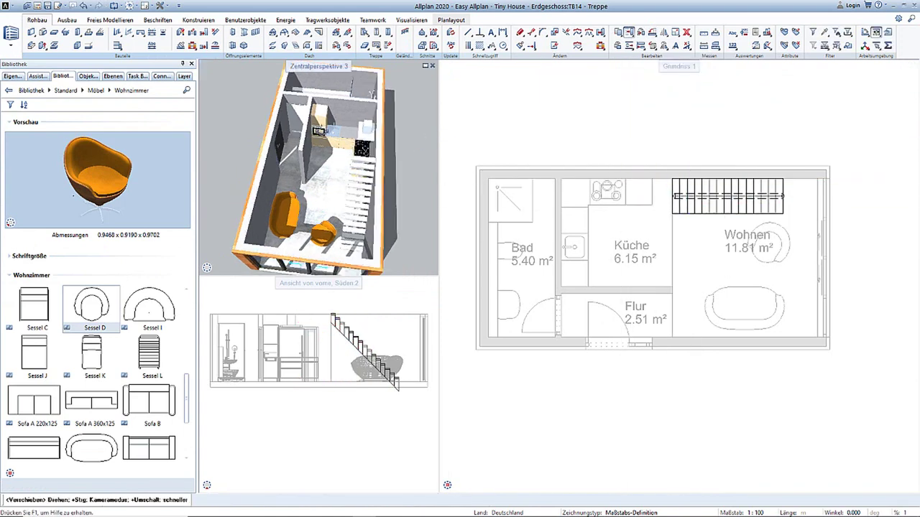
{"action": "middle_click_drag", "start_coordinate": [338, 144], "coordinate": [425, 91], "text": "shift"}
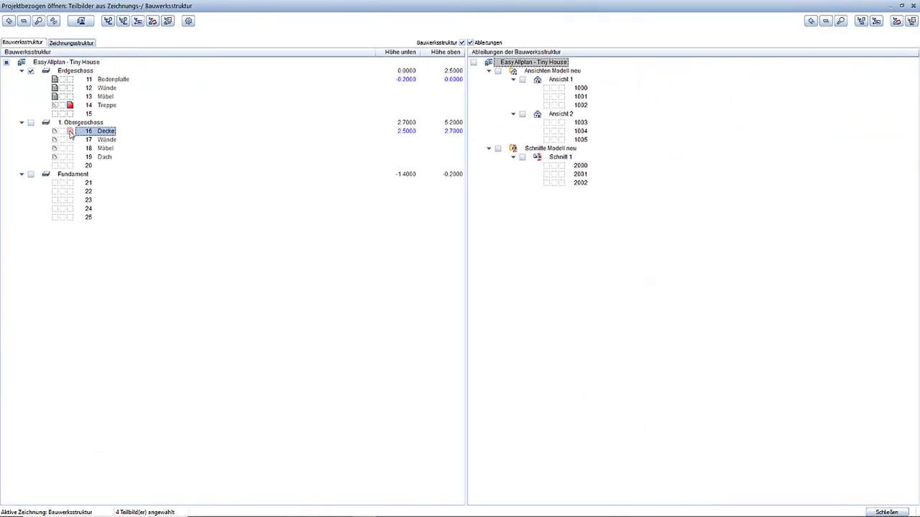
{"action": "left_click", "coordinate": [881, 511]}
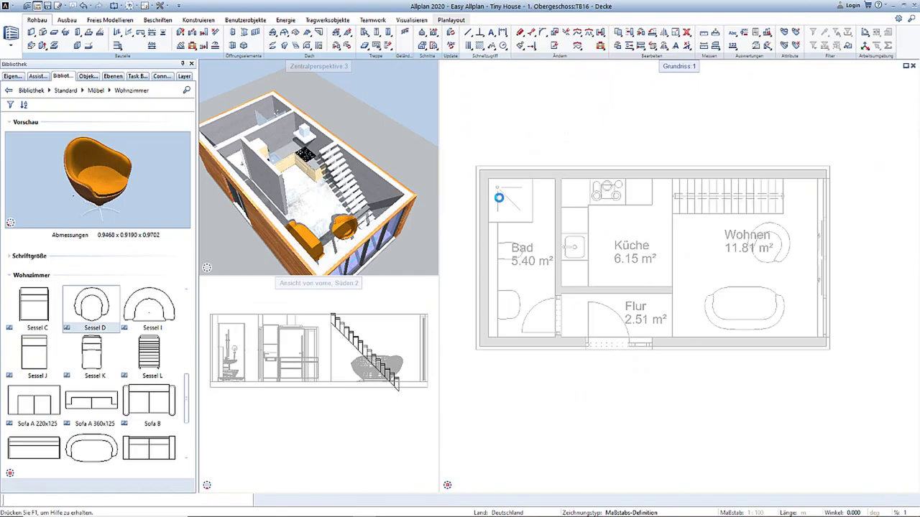
Draw a rectangular ceiling slab over Bad, Küche and Flur using the Decke height settings.
{"action": "left_click", "coordinate": [44, 34]}
{"action": "left_click", "coordinate": [428, 192]}
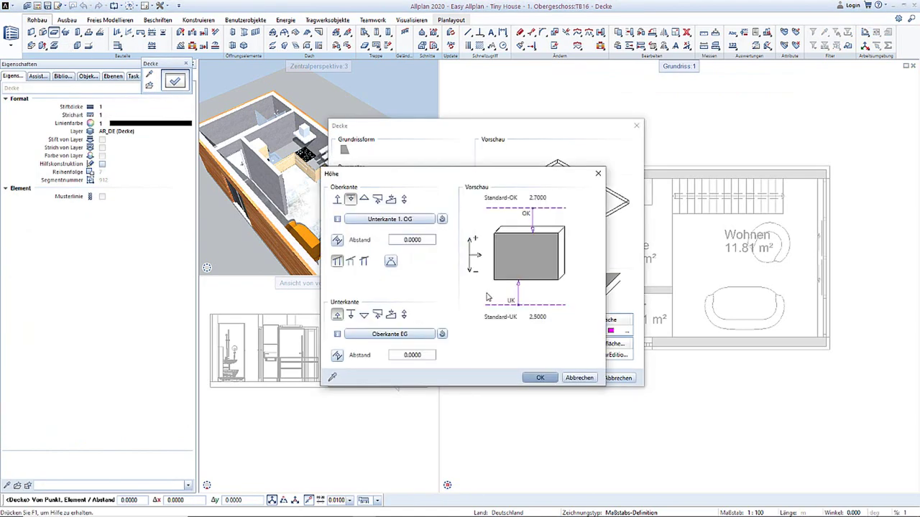
{"action": "left_click", "coordinate": [539, 379]}
{"action": "left_click", "coordinate": [578, 378]}
{"action": "left_click", "coordinate": [479, 170]}
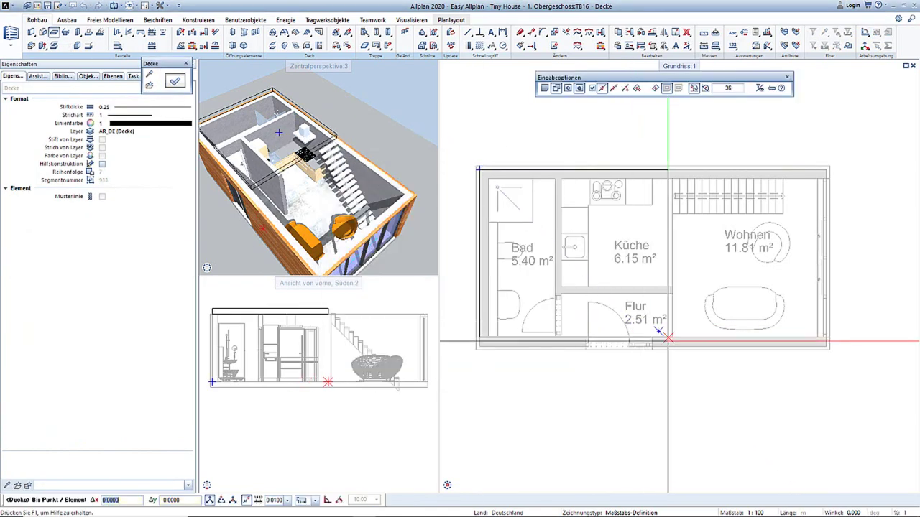
{"action": "left_click", "coordinate": [672, 347]}
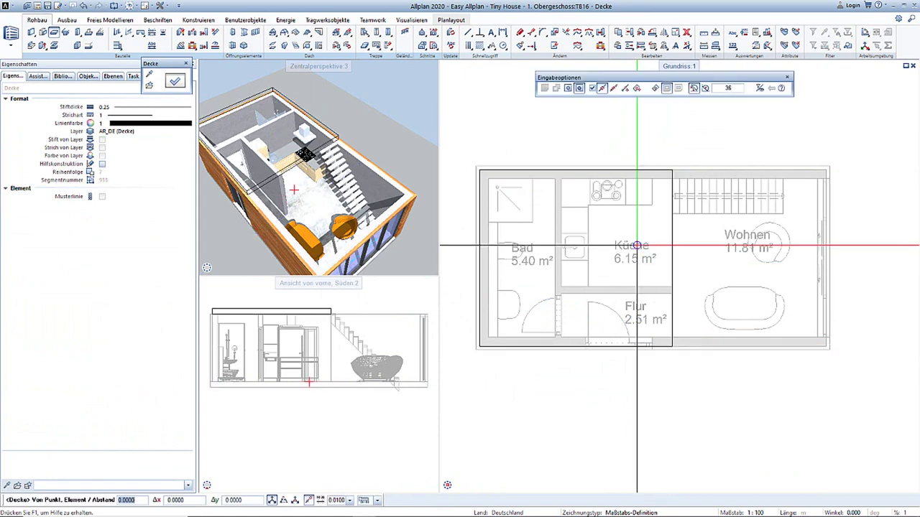
{"action": "key", "text": "Escape"}
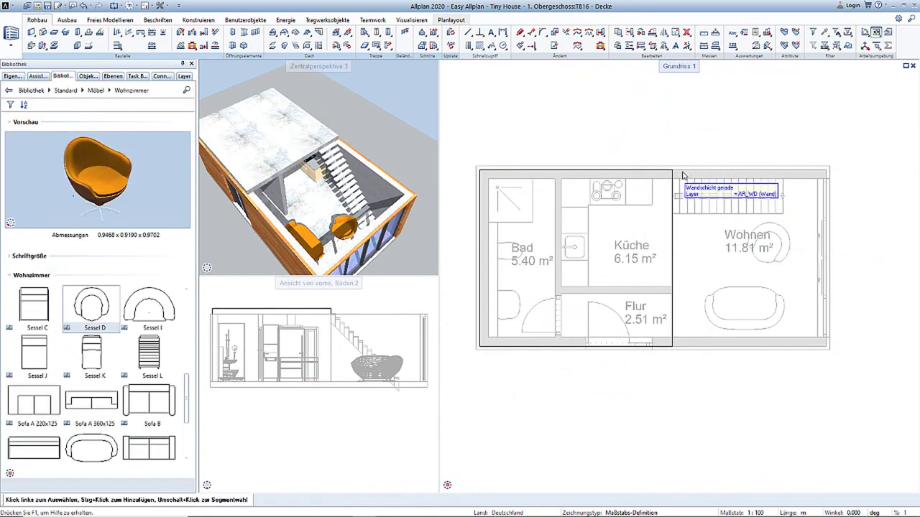
Run walls matching the outer wall around all four corners of the plan perimeter.
{"action": "right_click", "coordinate": [683, 173]}
{"action": "left_click", "coordinate": [817, 167]}
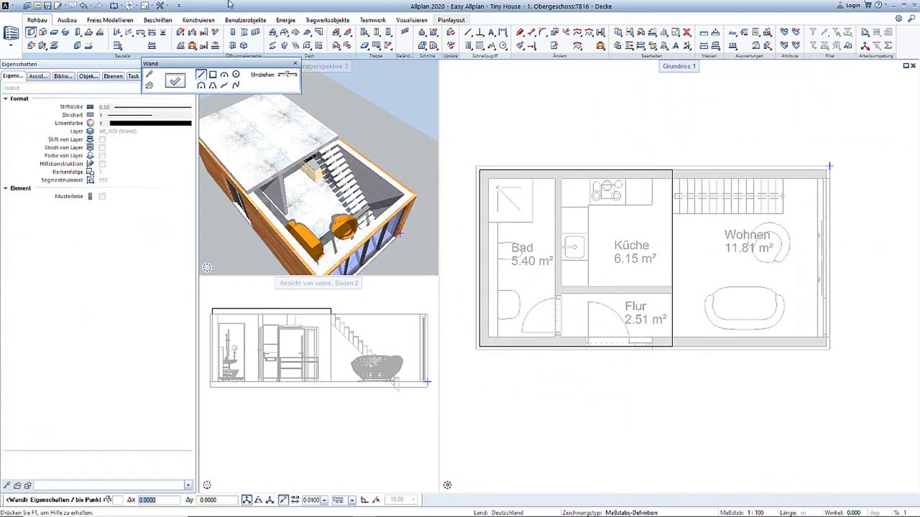
{"action": "left_click", "coordinate": [477, 168]}
{"action": "left_click", "coordinate": [477, 349]}
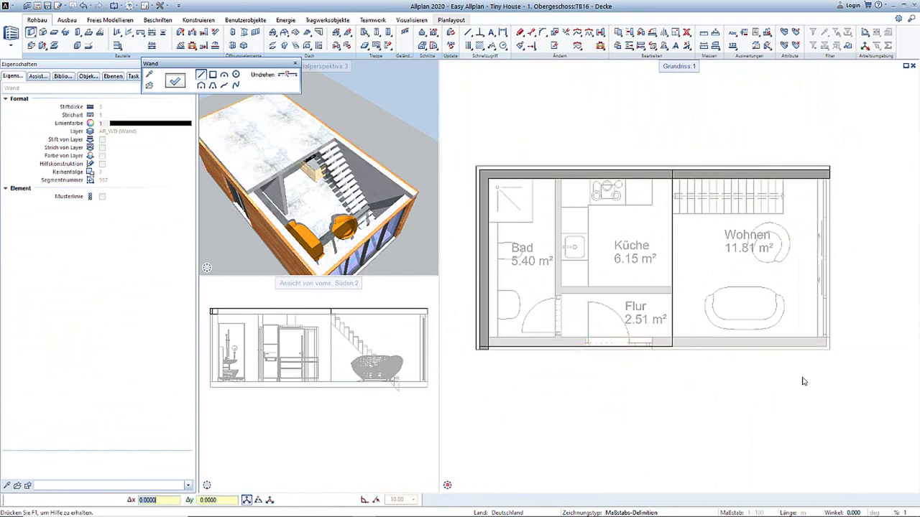
{"action": "left_click", "coordinate": [830, 350]}
{"action": "left_click", "coordinate": [828, 167]}
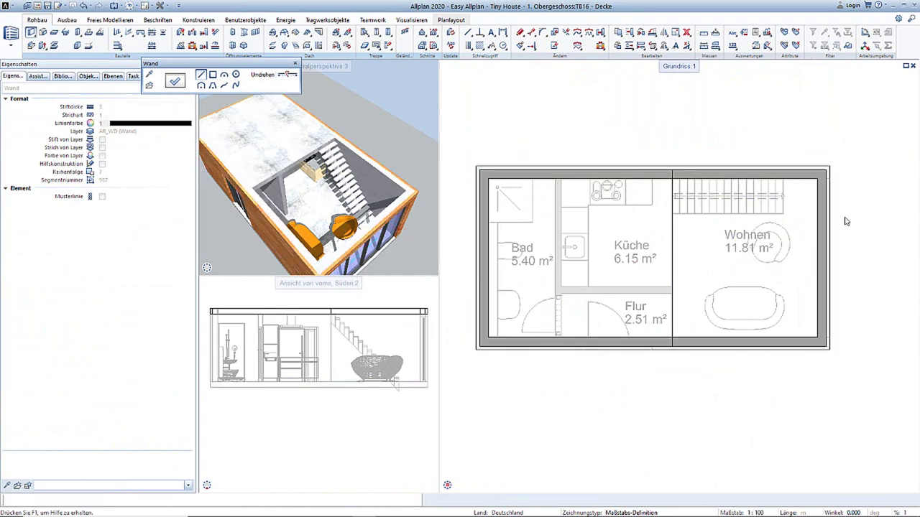
{"action": "key", "text": "Escape"}
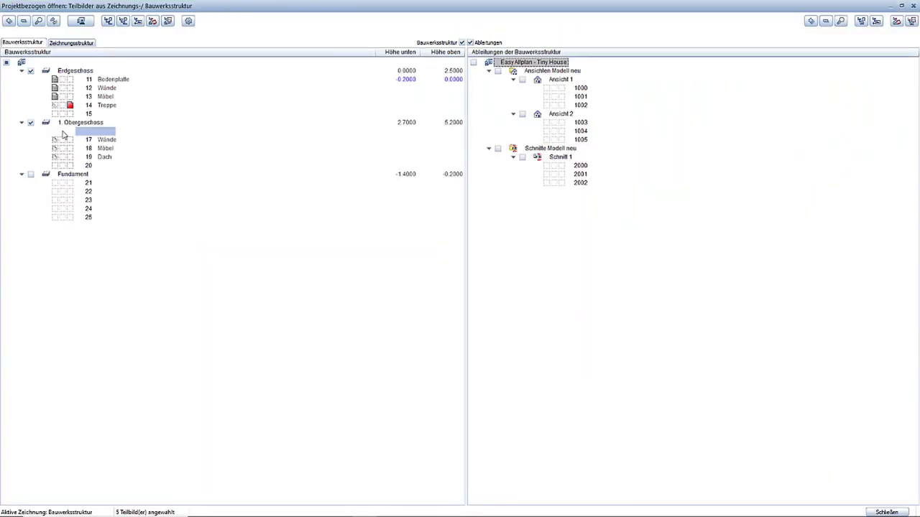
In the Treppe drawing, choose the Geländer mit Seilen railing preset from Favoriten.
{"action": "left_click", "coordinate": [871, 512]}
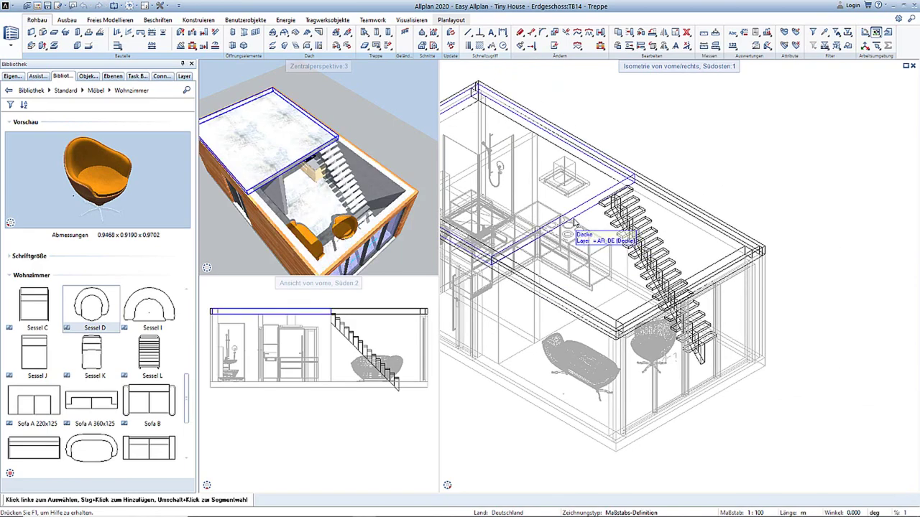
{"action": "left_click", "coordinate": [404, 34]}
{"action": "left_click", "coordinate": [477, 114]}
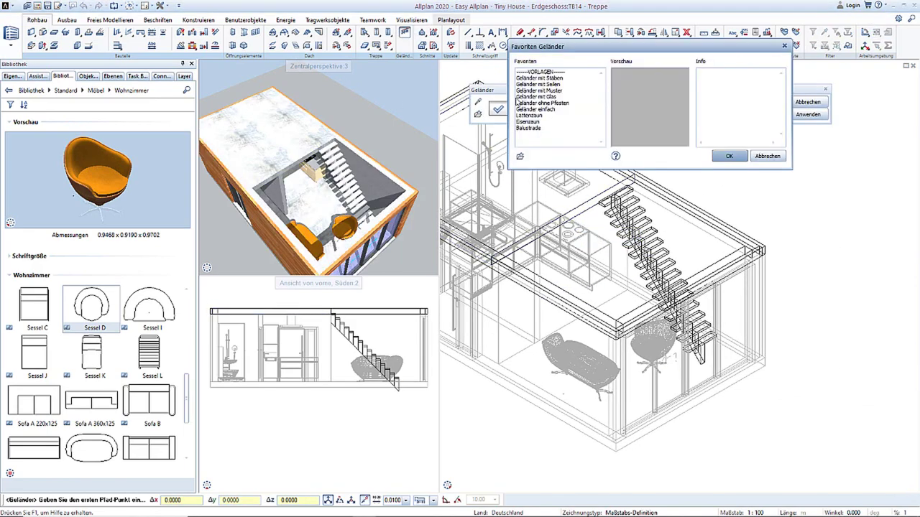
{"action": "left_click", "coordinate": [538, 84]}
{"action": "left_click", "coordinate": [730, 156]}
{"action": "scroll", "coordinate": [662, 343], "scroll_direction": "up", "scroll_amount": 3}
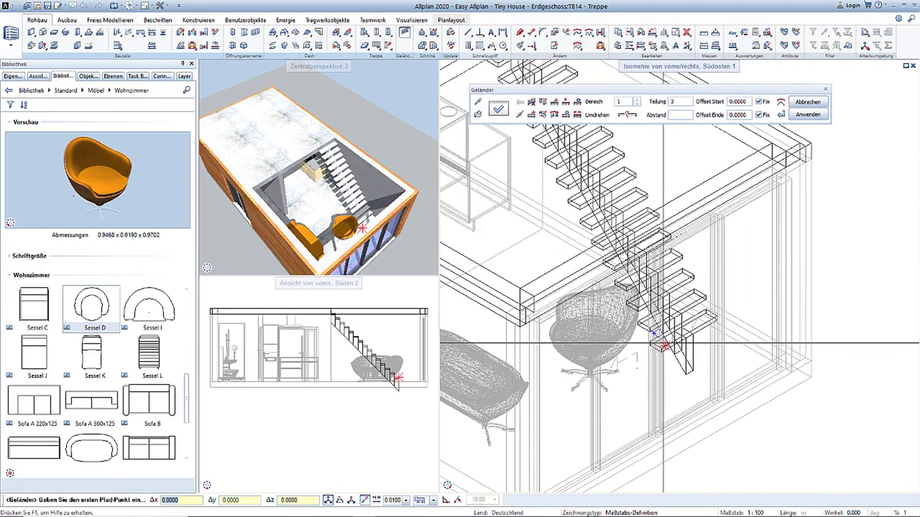
Draw the cable railing from the stair foot to the top and along the opening edge.
{"action": "left_click", "coordinate": [660, 348]}
{"action": "scroll", "coordinate": [597, 250], "scroll_direction": "up", "scroll_amount": 3}
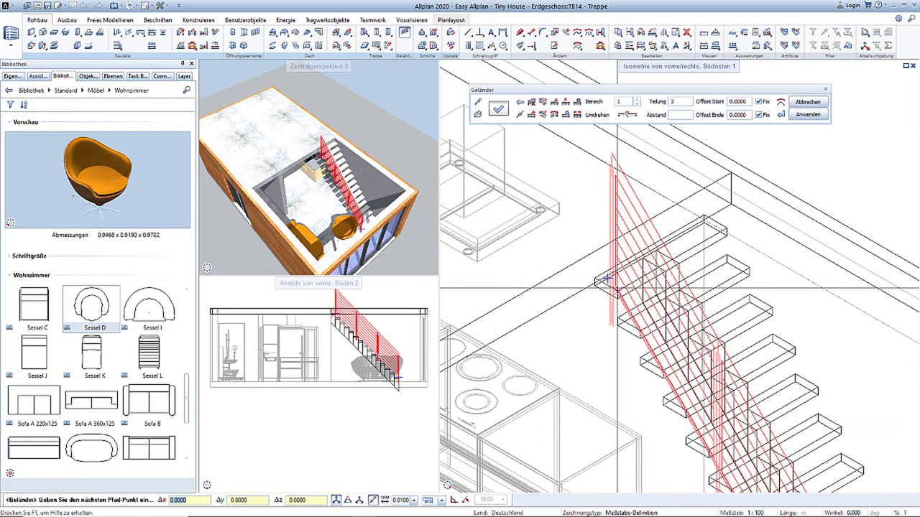
{"action": "left_click", "coordinate": [596, 250]}
{"action": "scroll", "coordinate": [618, 248], "scroll_direction": "down", "scroll_amount": 3}
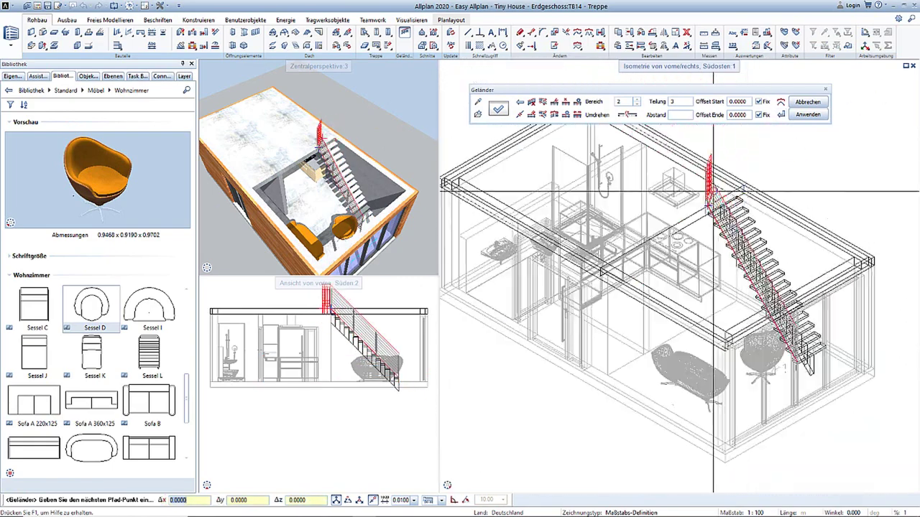
{"action": "scroll", "coordinate": [633, 244], "scroll_direction": "up", "scroll_amount": 3}
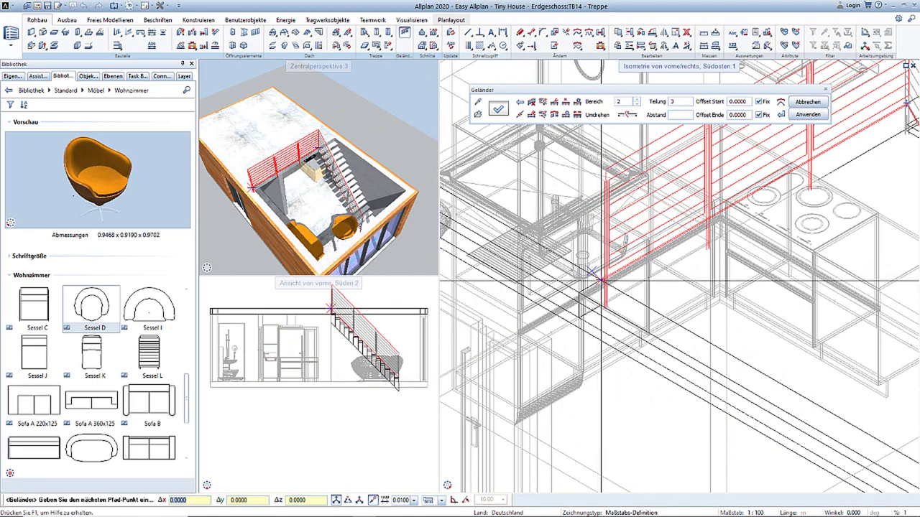
{"action": "left_click", "coordinate": [601, 278]}
{"action": "key", "text": "Escape"}
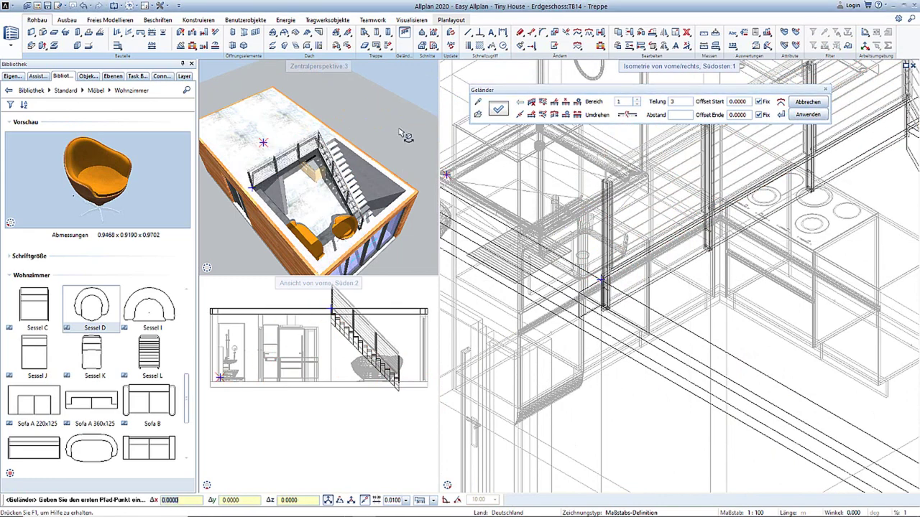
{"action": "middle_click_drag", "start_coordinate": [401, 134], "coordinate": [360, 68], "text": "shift"}
{"action": "key", "text": "Escape"}
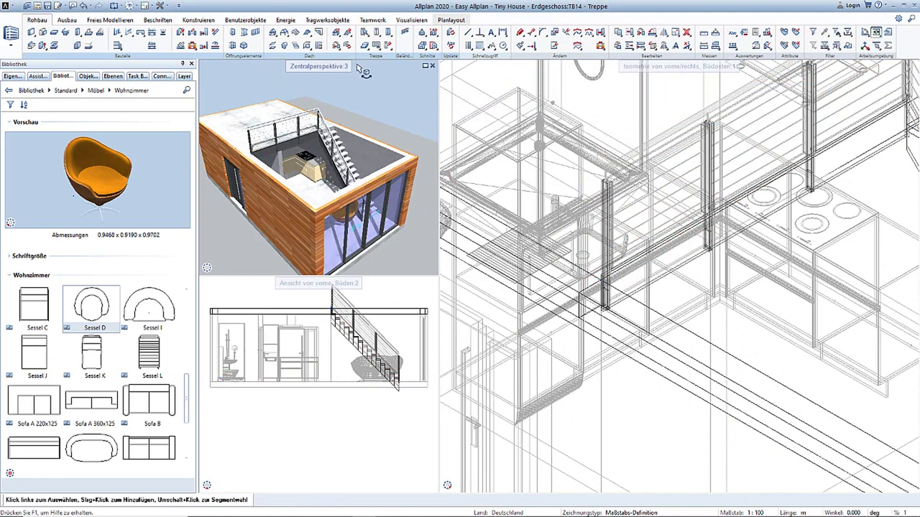
{"action": "left_click", "coordinate": [38, 6]}
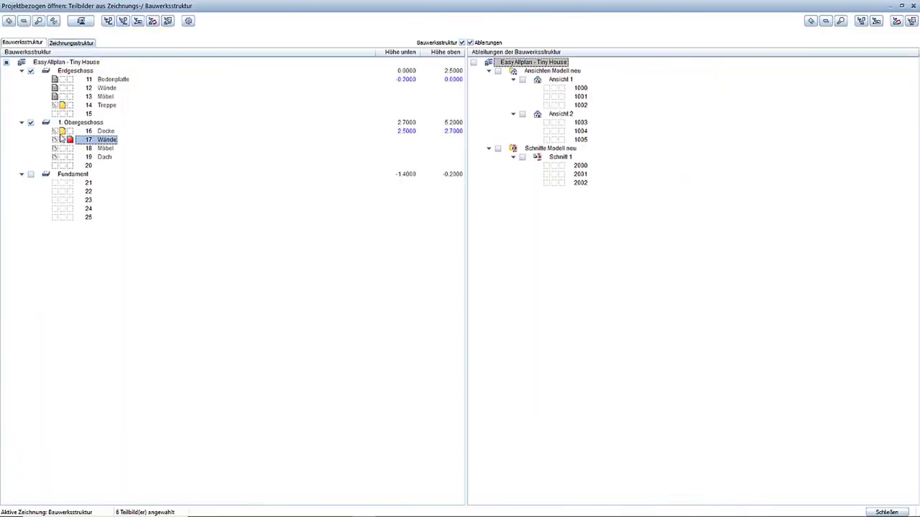
Draw a closed loop of upper-floor walls through the four corners of the plan outline.
{"action": "left_click", "coordinate": [886, 512]}
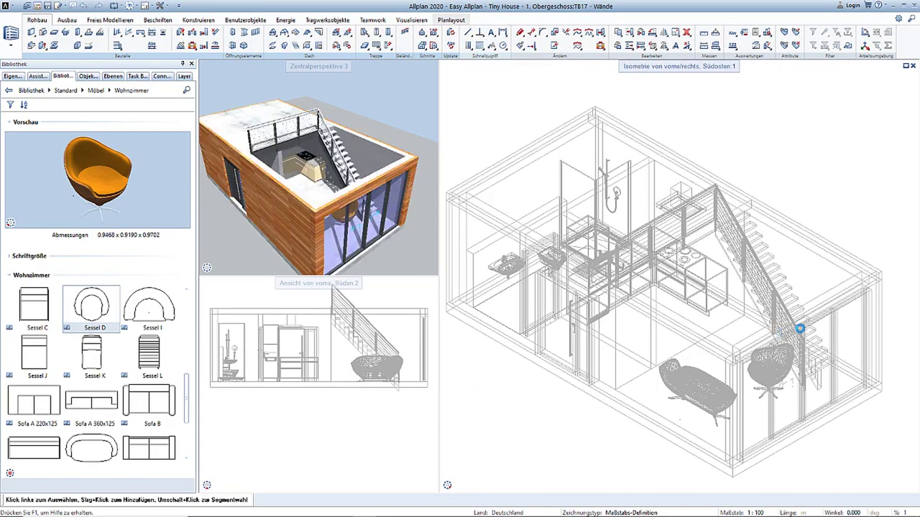
{"action": "right_click", "coordinate": [815, 251]}
{"action": "right_click", "coordinate": [816, 251]}
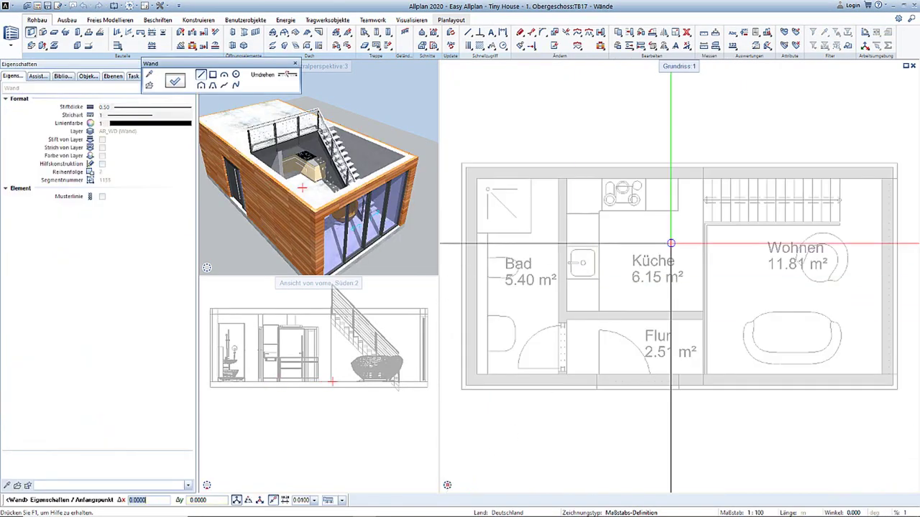
{"action": "left_click", "coordinate": [886, 153]}
{"action": "scroll", "coordinate": [523, 292], "scroll_direction": "down", "scroll_amount": 2}
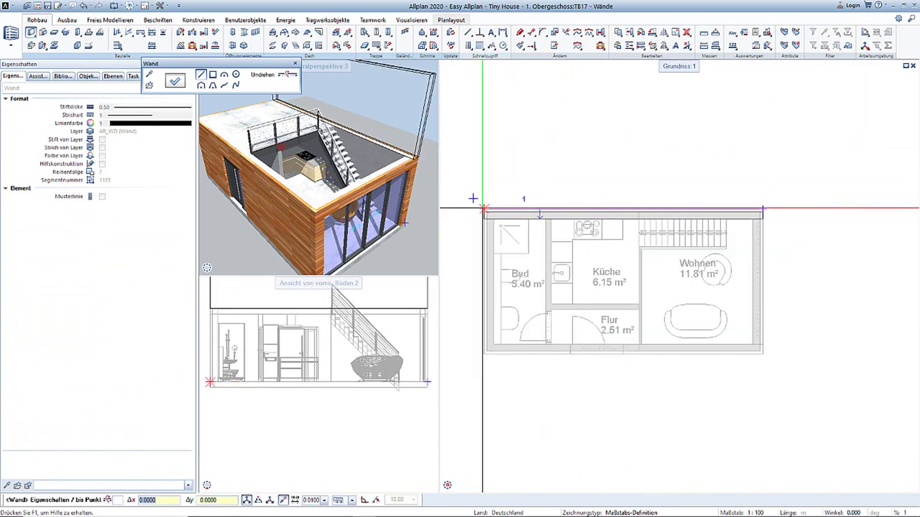
{"action": "left_click", "coordinate": [483, 209]}
{"action": "left_click", "coordinate": [483, 352]}
{"action": "left_click", "coordinate": [763, 352]}
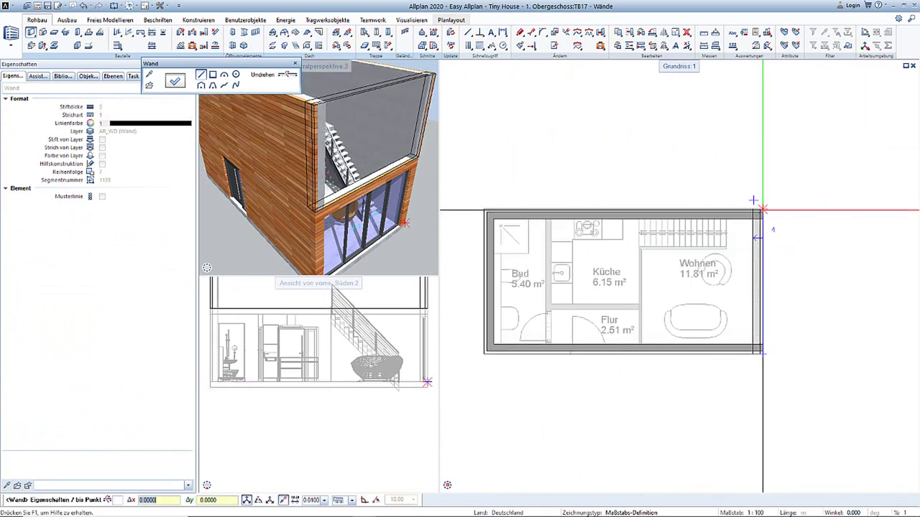
{"action": "left_click", "coordinate": [761, 211]}
{"action": "key", "text": "Escape"}
{"action": "left_click", "coordinate": [62, 75]}
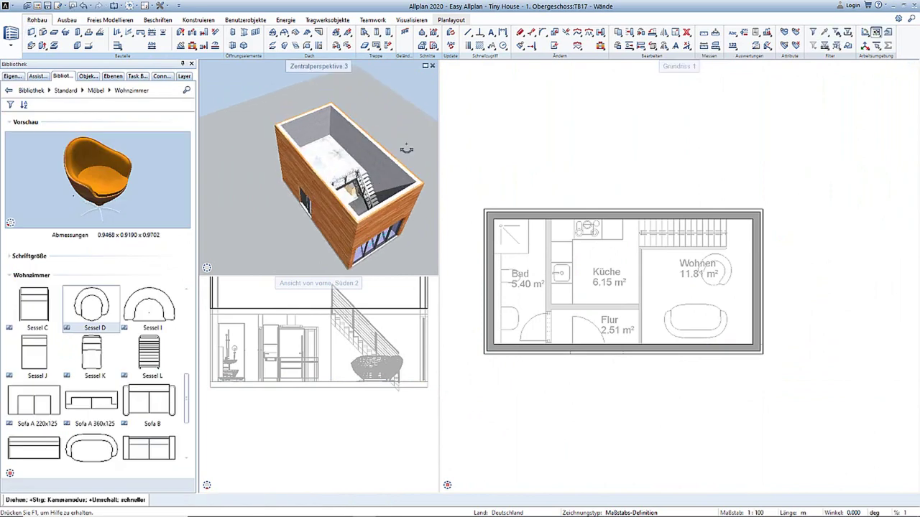
{"action": "middle_click_drag", "start_coordinate": [465, 135], "coordinate": [587, 170]}
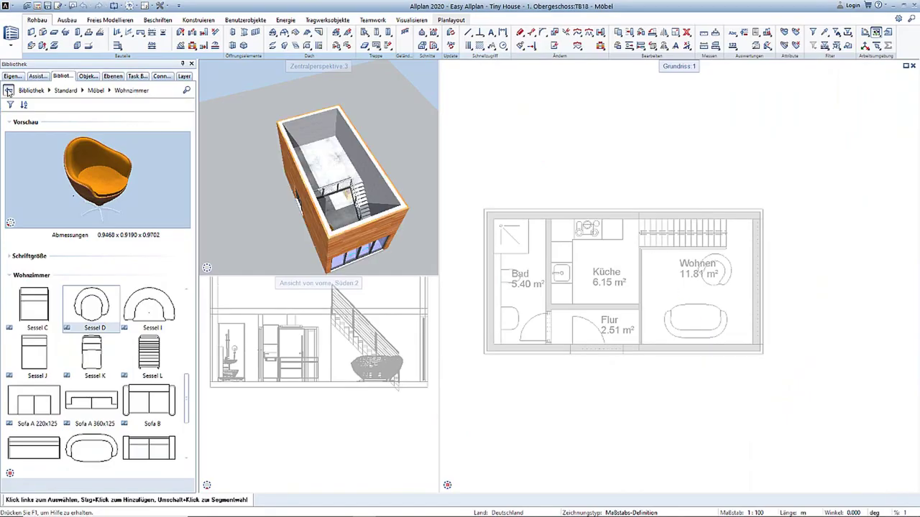
Place the Bett B 180x200 double bed from Möbel > Schlafzimmer on the upper floor.
{"action": "left_click", "coordinate": [9, 92]}
{"action": "left_click", "coordinate": [60, 234]}
{"action": "left_click", "coordinate": [54, 346]}
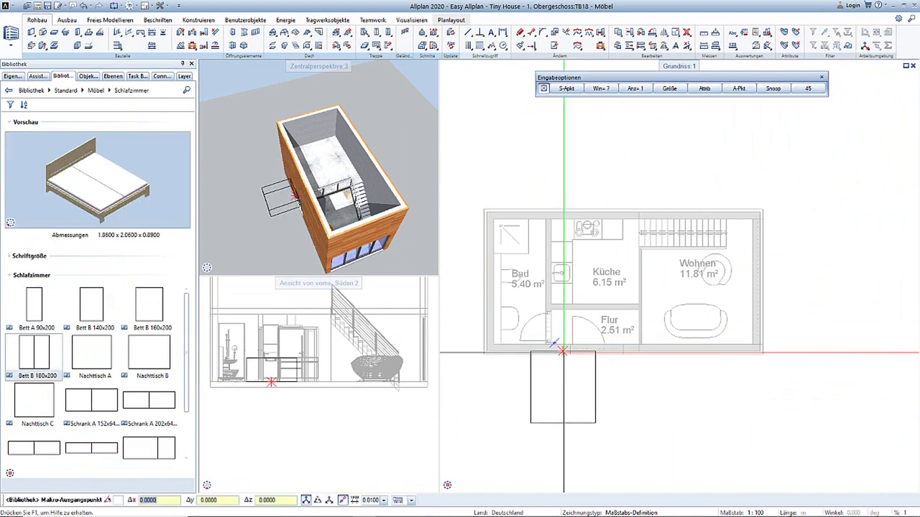
{"action": "left_click", "coordinate": [570, 272]}
{"action": "key", "text": "Escape"}
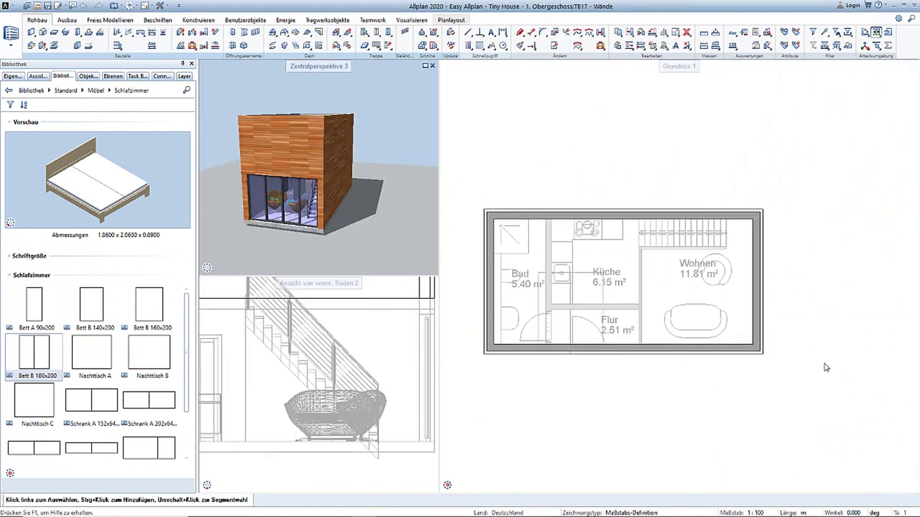
{"action": "left_click", "coordinate": [116, 32]}
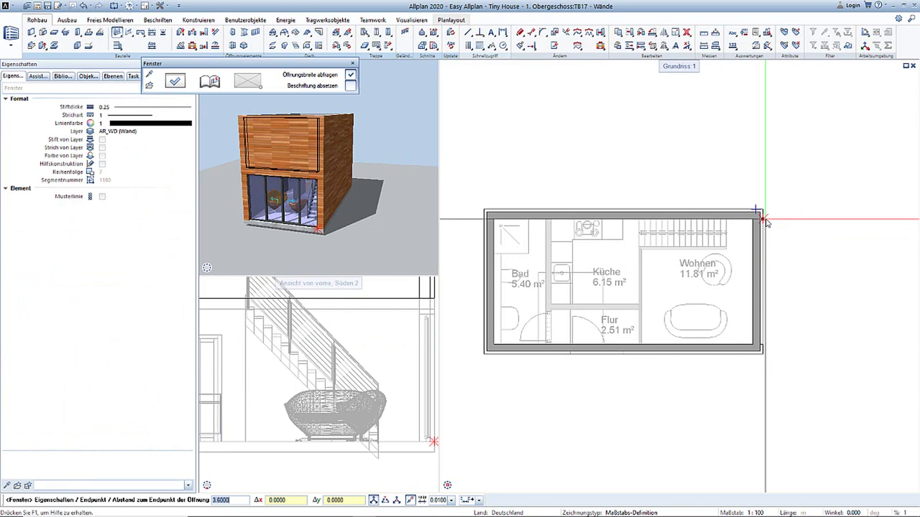
Insert the window into the right end wall of the upper storey.
{"action": "key", "text": "Return"}
{"action": "key", "text": "Escape"}
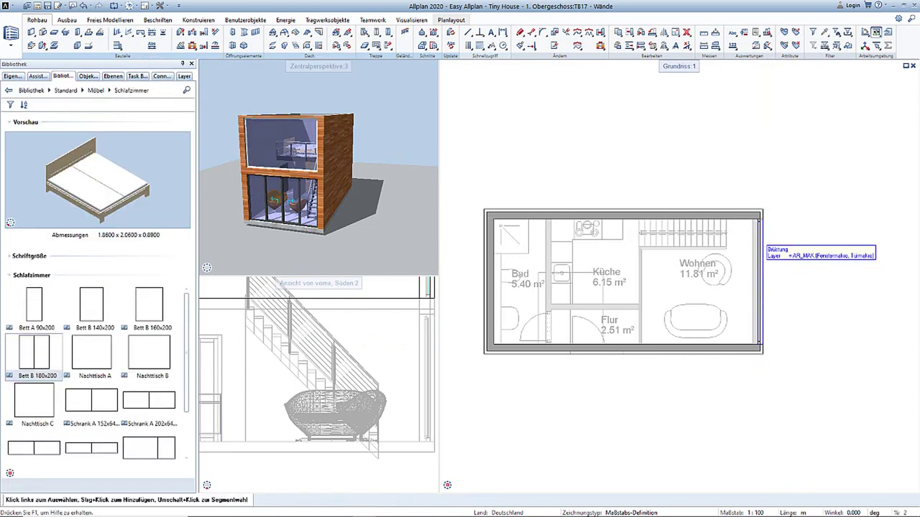
{"action": "scroll", "coordinate": [758, 244], "scroll_direction": "up", "scroll_amount": 3}
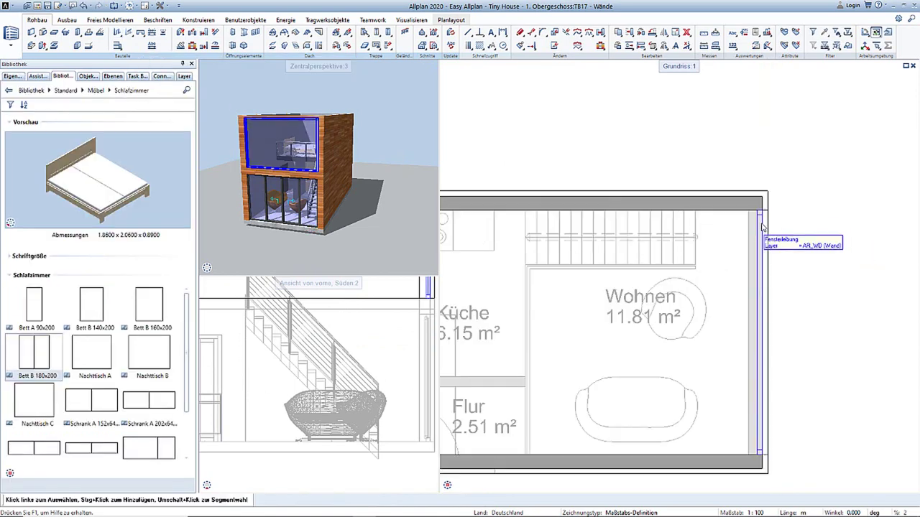
{"action": "scroll", "coordinate": [761, 218], "scroll_direction": "up", "scroll_amount": 3}
Divide the window into 4 panes with Pfosten and make all surfaces dunkel grau.
{"action": "left_click", "coordinate": [766, 212]}
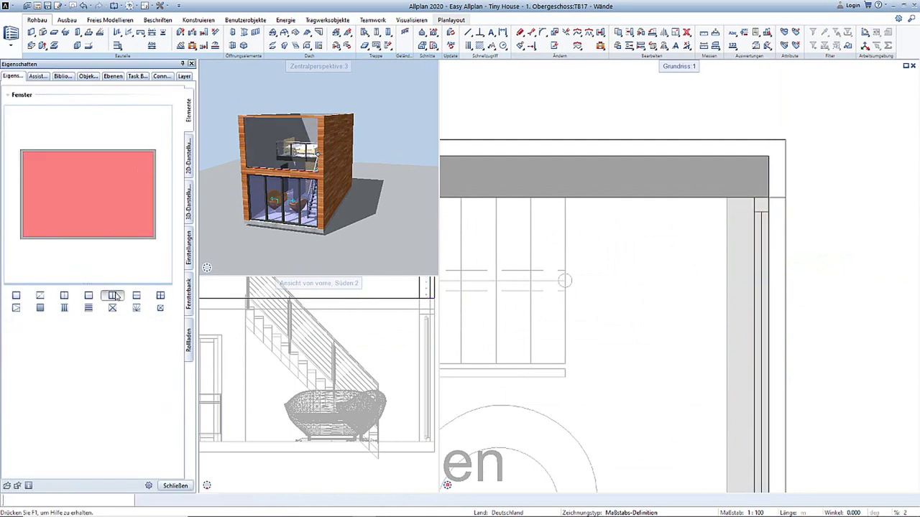
{"action": "left_click", "coordinate": [113, 296]}
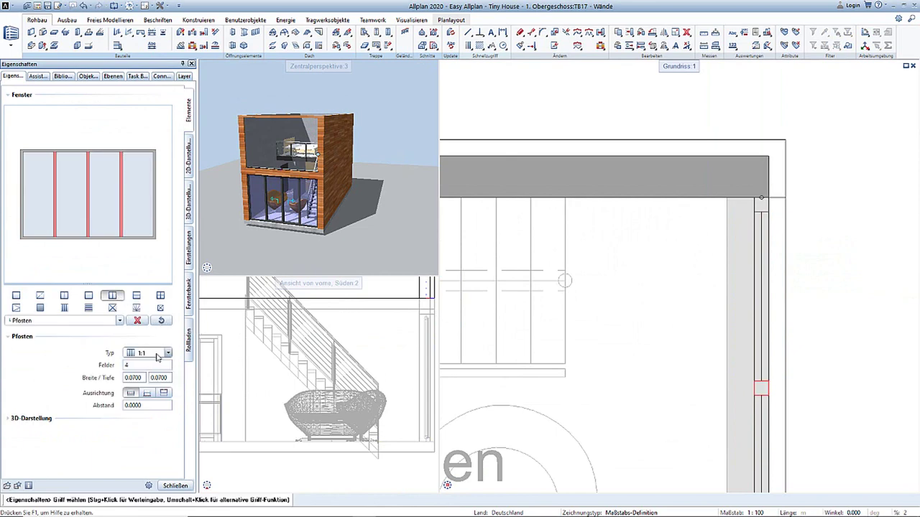
{"action": "left_click", "coordinate": [189, 195]}
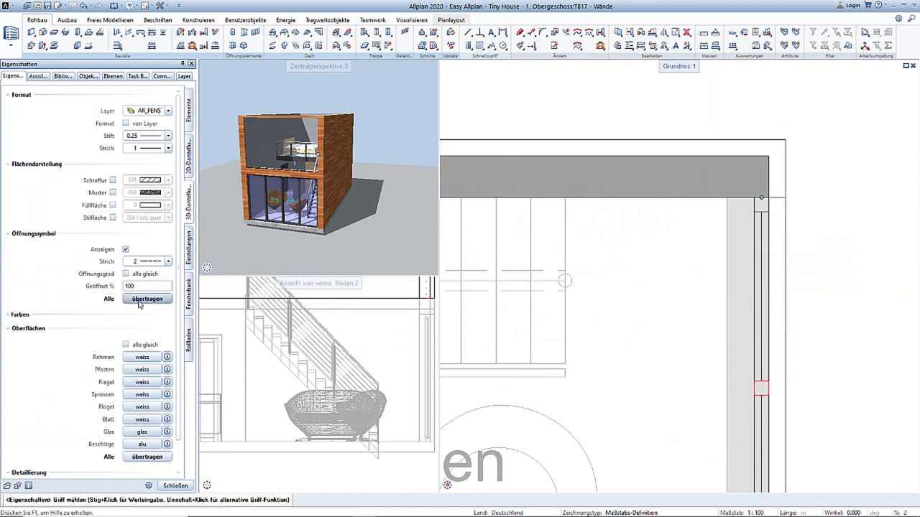
{"action": "left_click", "coordinate": [138, 358]}
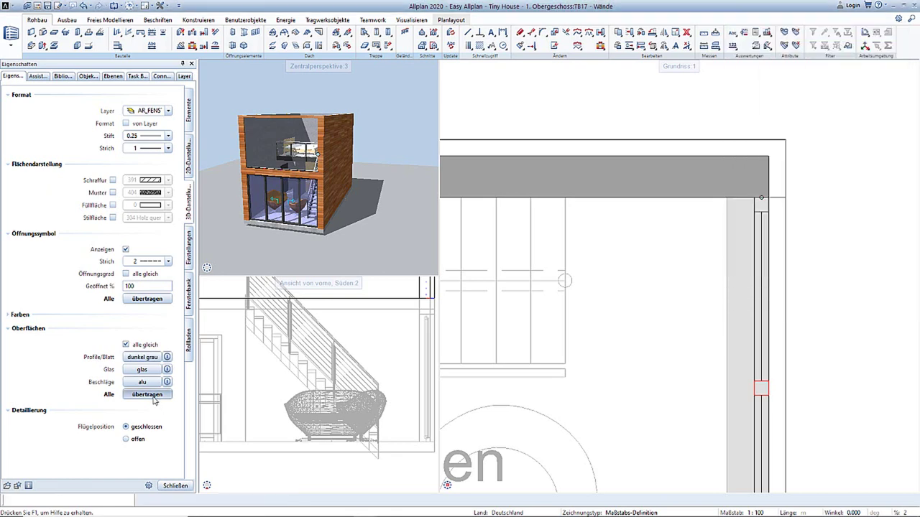
{"action": "left_click", "coordinate": [174, 486]}
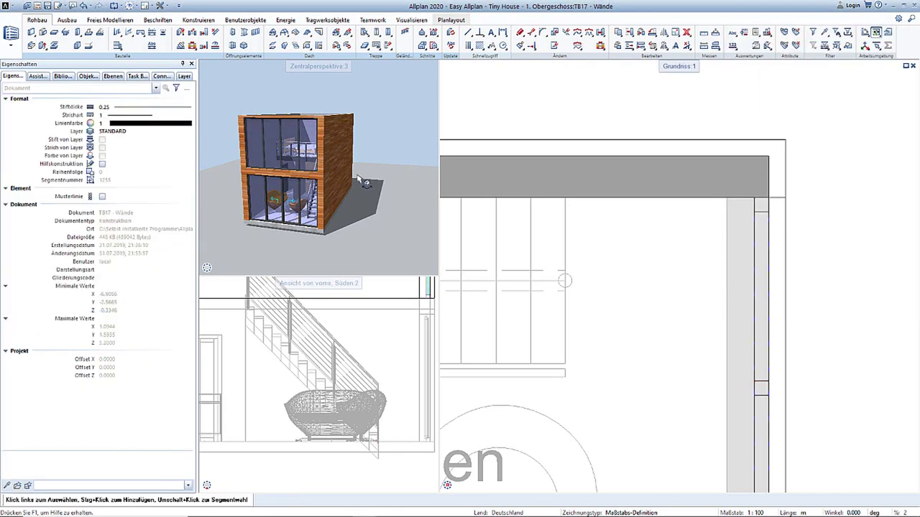
{"action": "middle_click_drag", "start_coordinate": [349, 188], "coordinate": [422, 136], "text": "shift"}
{"action": "key", "text": "ctrl+o"}
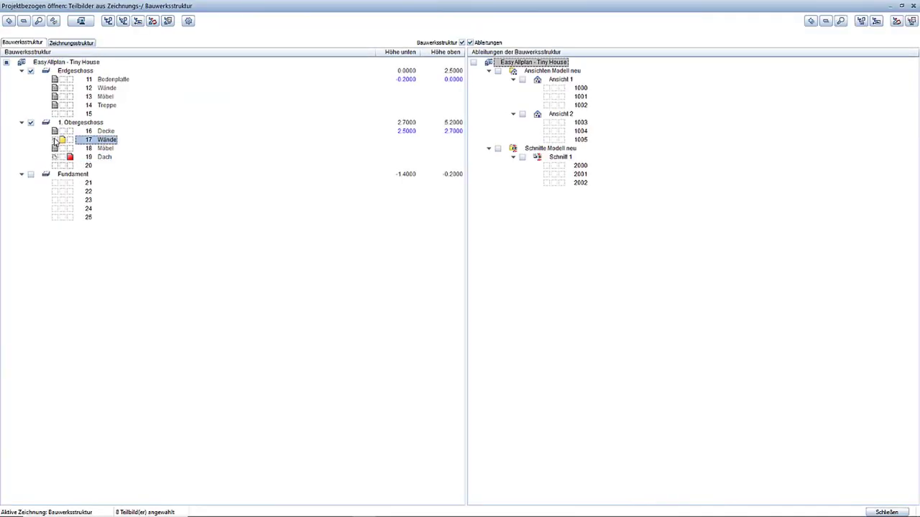
On drawing file 19 Dach, add a roof plane with 40° pitch and 3.70 m eaves height over the house.
{"action": "left_click", "coordinate": [874, 512]}
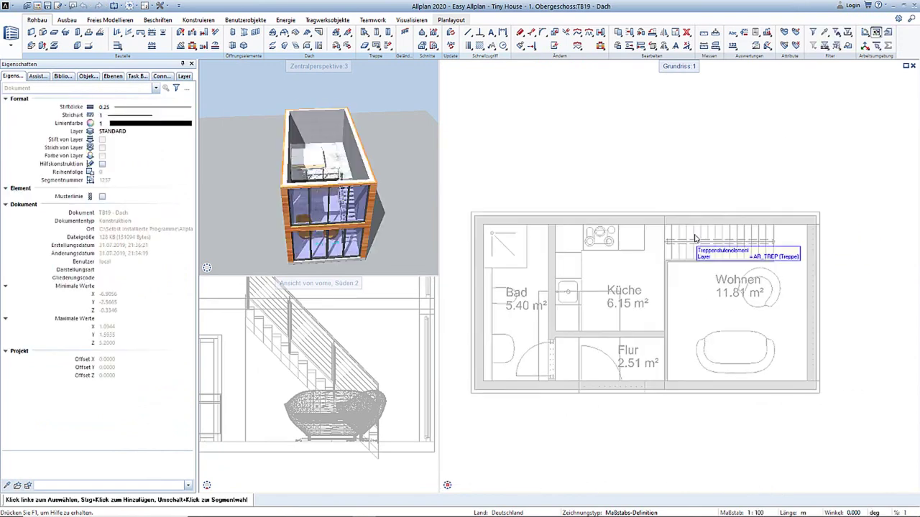
{"action": "left_click", "coordinate": [274, 33]}
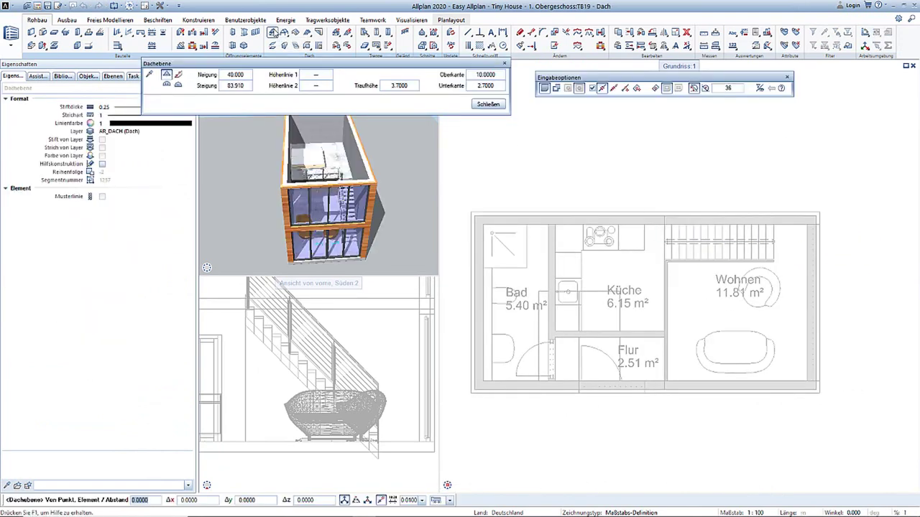
{"action": "left_click", "coordinate": [503, 213]}
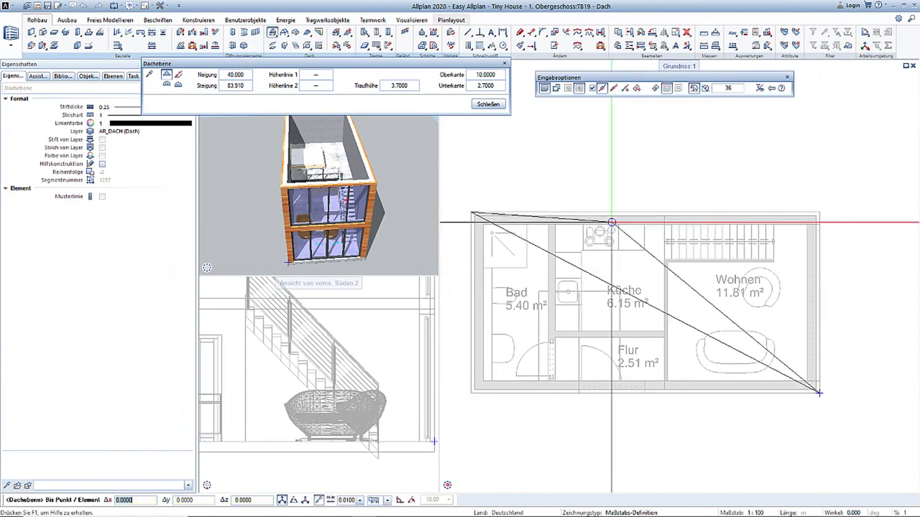
{"action": "left_click", "coordinate": [472, 214]}
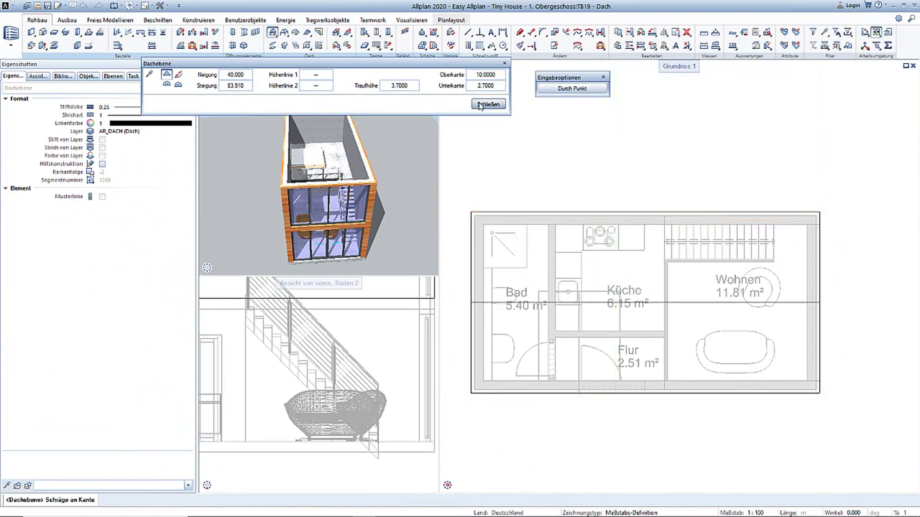
{"action": "key", "text": "Escape"}
{"action": "key", "text": "KP_1"}
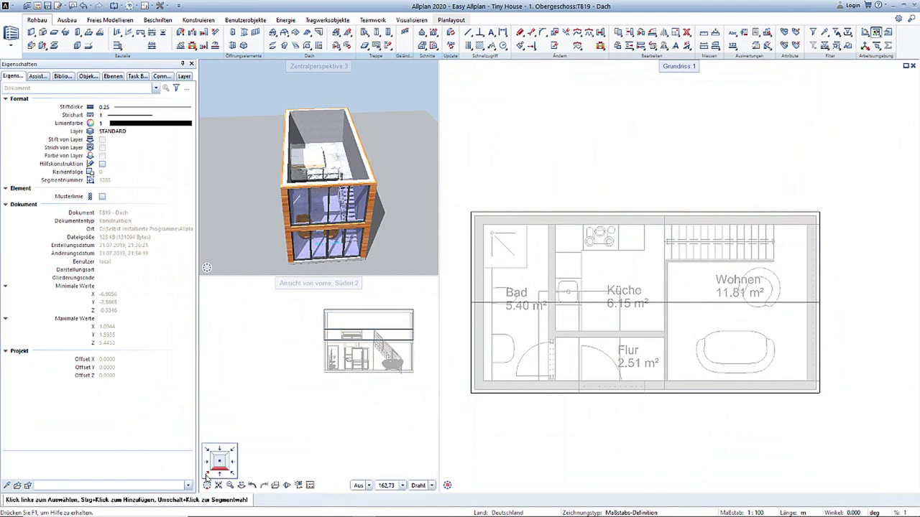
{"action": "left_click", "coordinate": [37, 6]}
{"action": "left_click", "coordinate": [81, 20]}
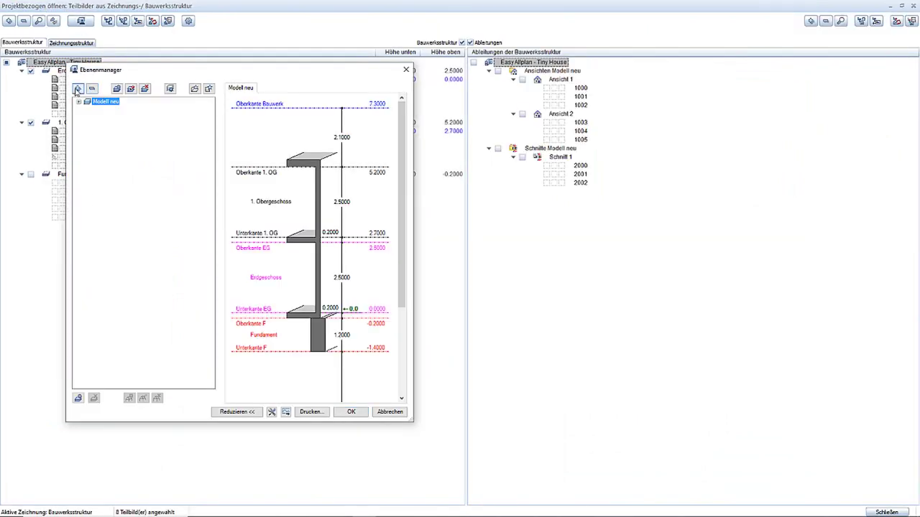
Assign drawing file 19 Dach to the 1. Obergeschoss in the level manager.
{"action": "left_click", "coordinate": [77, 91]}
{"action": "left_click", "coordinate": [176, 165]}
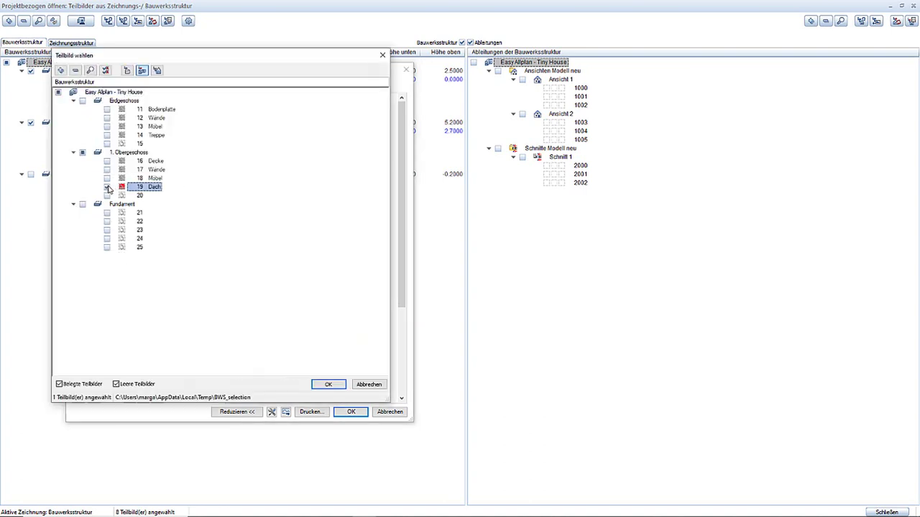
{"action": "left_click", "coordinate": [327, 385]}
{"action": "left_click", "coordinate": [257, 249]}
{"action": "left_click", "coordinate": [189, 96]}
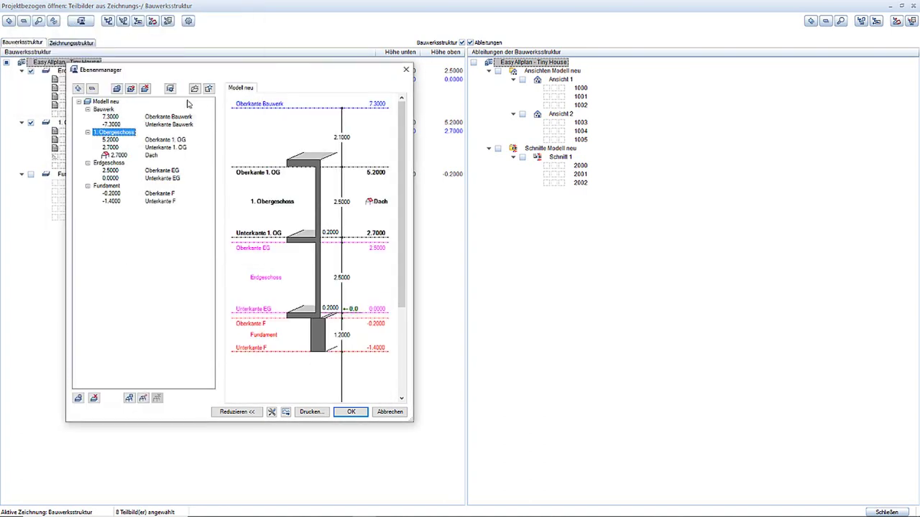
{"action": "left_click", "coordinate": [348, 412]}
Apply the 1. Obergeschoss levels (2.70–5.20 m) to the drawing files with Ebenen zuweisen.
{"action": "right_click", "coordinate": [109, 139]}
{"action": "left_click", "coordinate": [143, 158]}
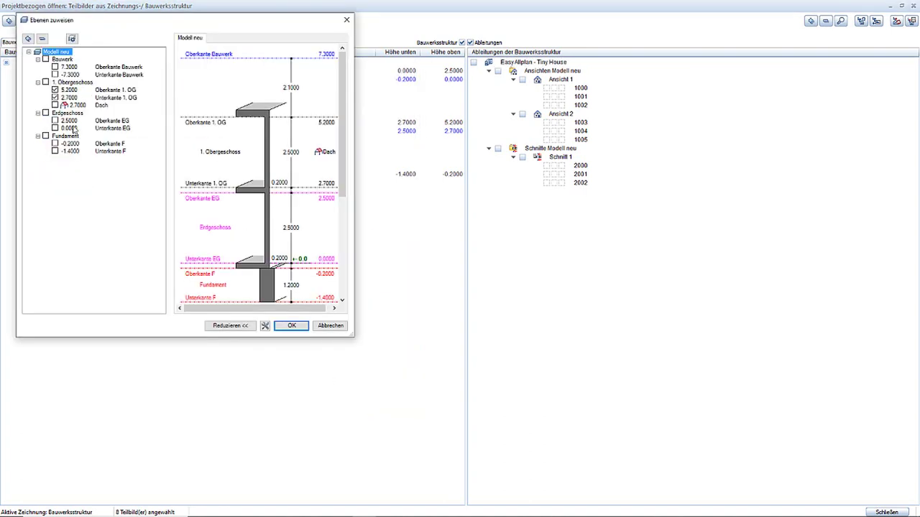
{"action": "left_click", "coordinate": [301, 328]}
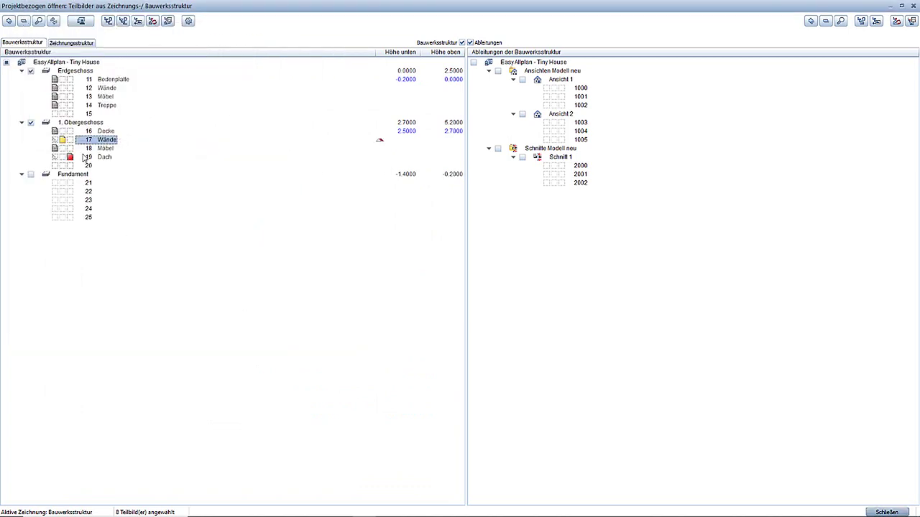
{"action": "left_click", "coordinate": [869, 511]}
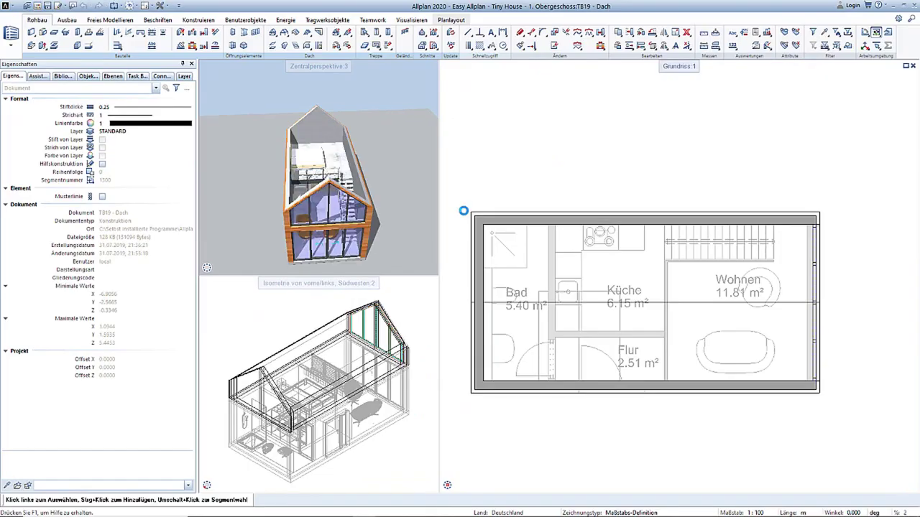
{"action": "left_click", "coordinate": [284, 32]}
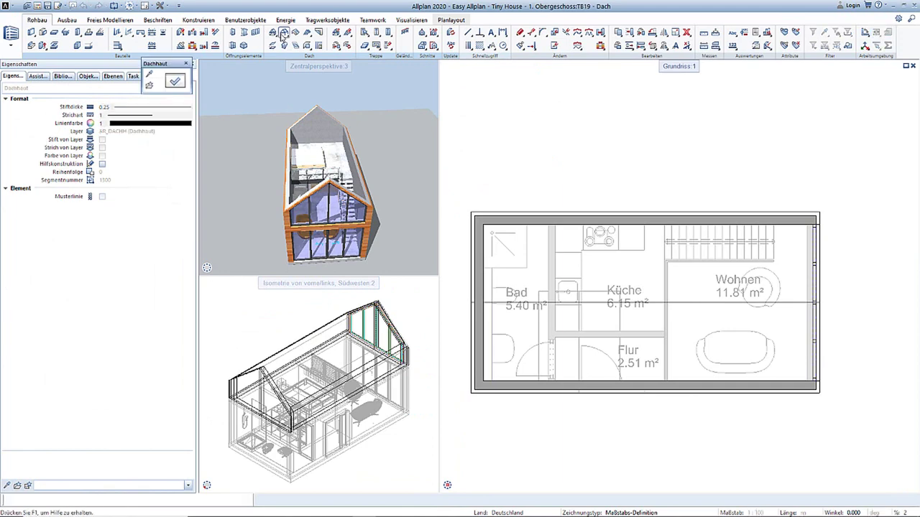
{"action": "left_click", "coordinate": [183, 80]}
Draw the Dachhaut roof covering across the roof outline from corner to corner.
{"action": "left_click", "coordinate": [622, 450]}
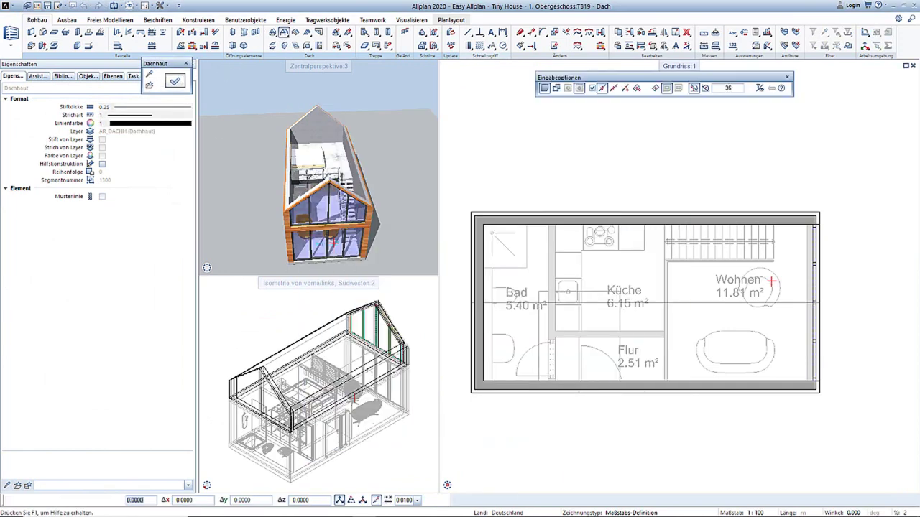
{"action": "left_click", "coordinate": [473, 214]}
{"action": "left_click", "coordinate": [819, 392]}
{"action": "key", "text": "Escape"}
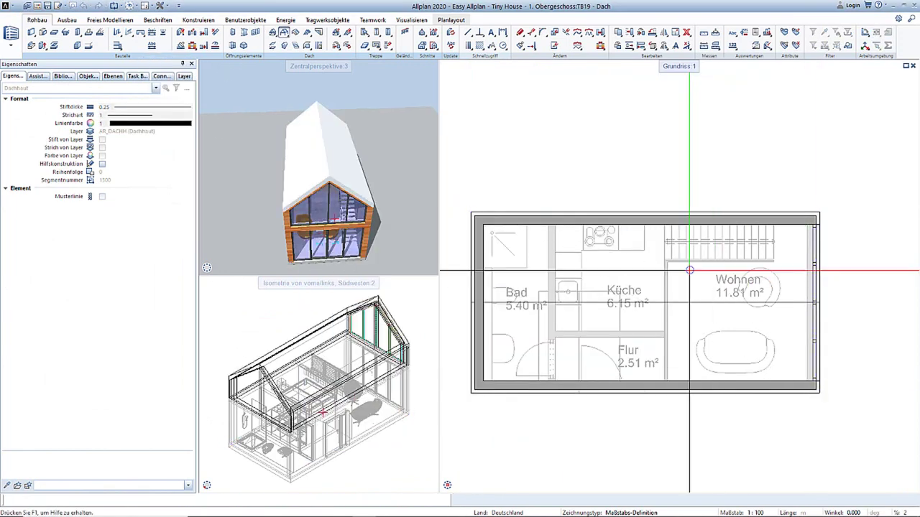
Give the roof covering layer the wood facade surface texture.
{"action": "double_click", "coordinate": [629, 327]}
{"action": "left_click", "coordinate": [602, 312]}
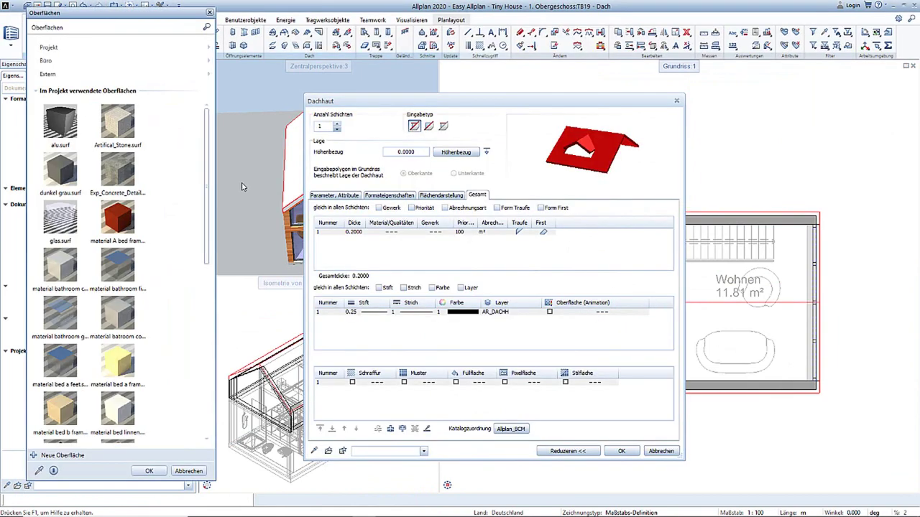
{"action": "scroll", "coordinate": [87, 288], "scroll_direction": "down", "scroll_amount": 5}
{"action": "double_click", "coordinate": [51, 390]}
{"action": "left_click", "coordinate": [622, 450]}
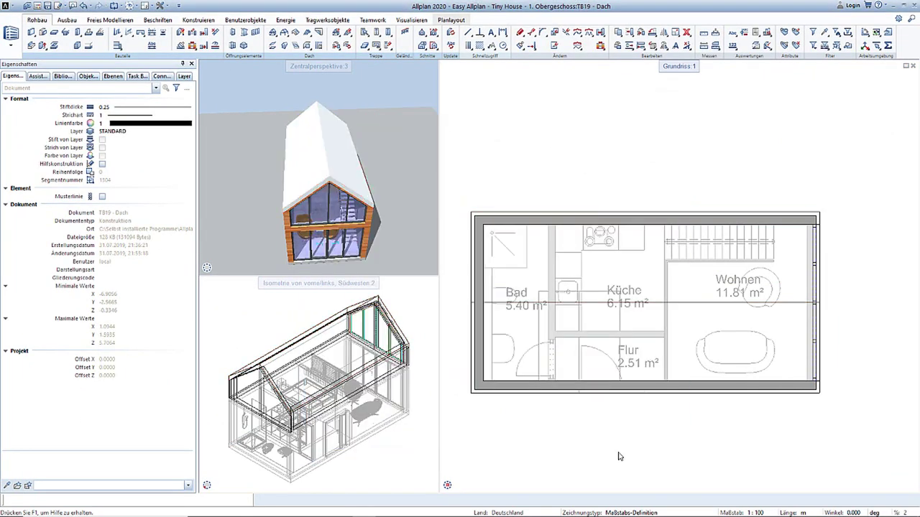
{"action": "mouse_move", "coordinate": [230, 201]}
{"action": "left_mouse_down"}
{"action": "mouse_move", "coordinate": [377, 147]}
{"action": "mouse_move", "coordinate": [372, 130]}
{"action": "left_mouse_up"}
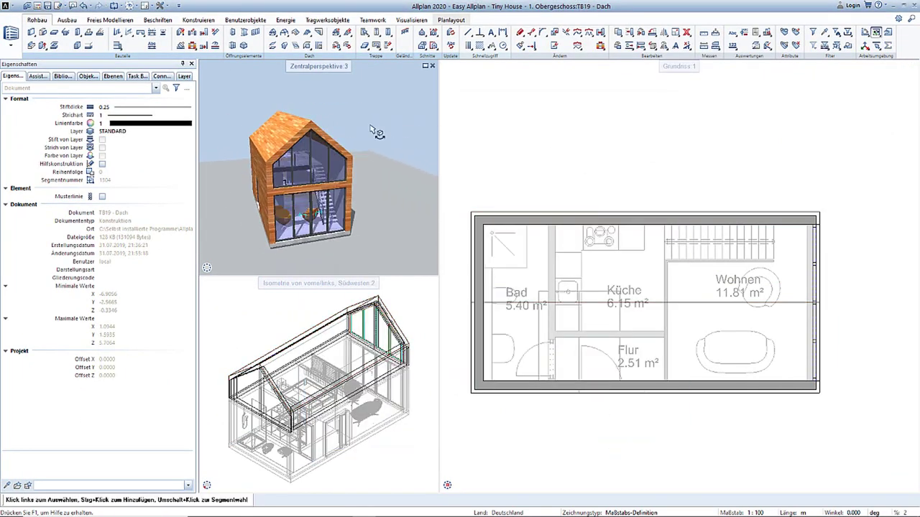
{"action": "left_click", "coordinate": [295, 35]}
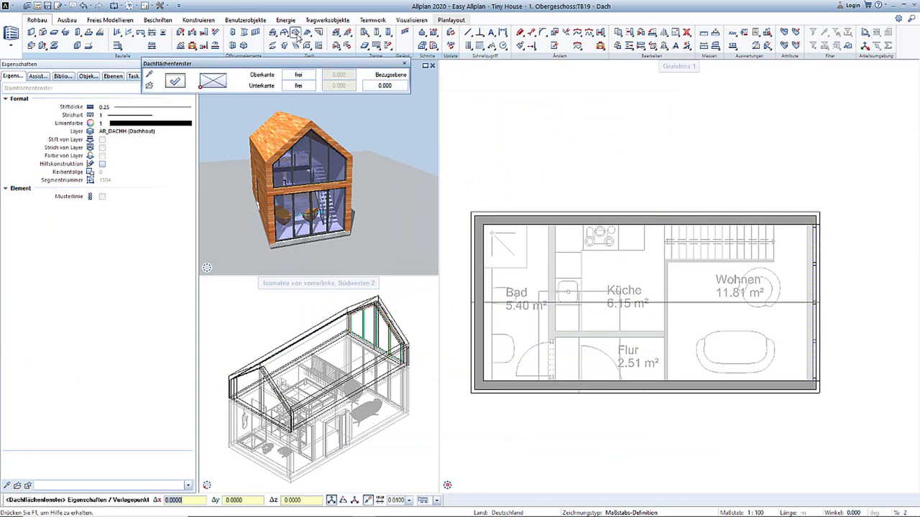
Place two Dachflächenfenster side by side in the roof above the Flur.
{"action": "left_click", "coordinate": [229, 63]}
{"action": "left_click", "coordinate": [223, 300]}
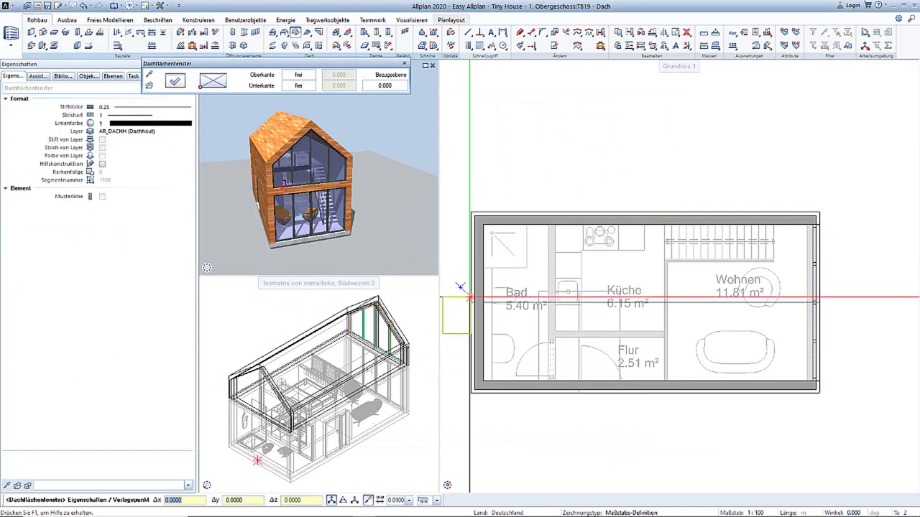
{"action": "left_click", "coordinate": [551, 382]}
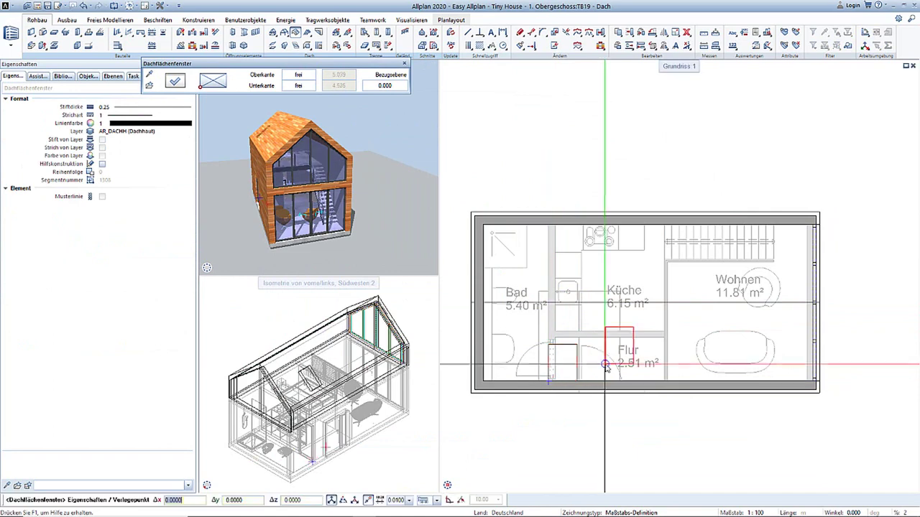
{"action": "left_click_drag", "start_coordinate": [360, 144], "coordinate": [357, 167]}
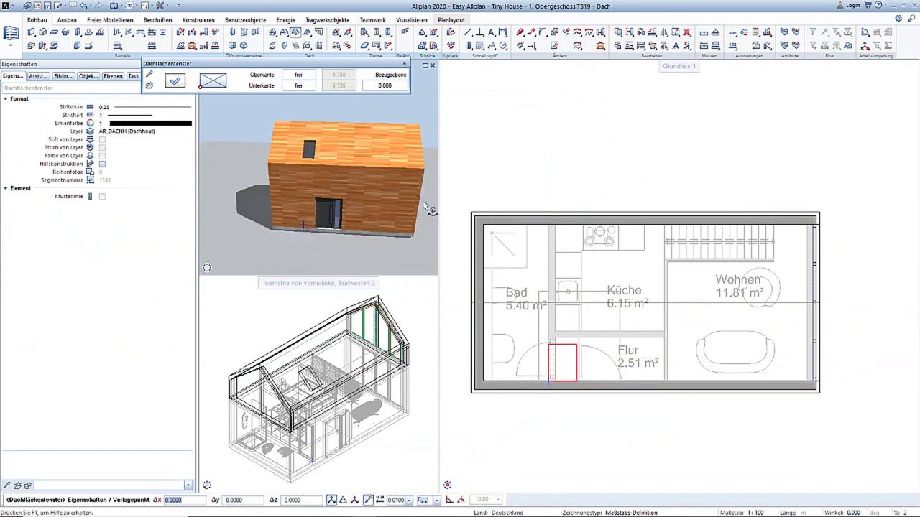
{"action": "left_click", "coordinate": [589, 375]}
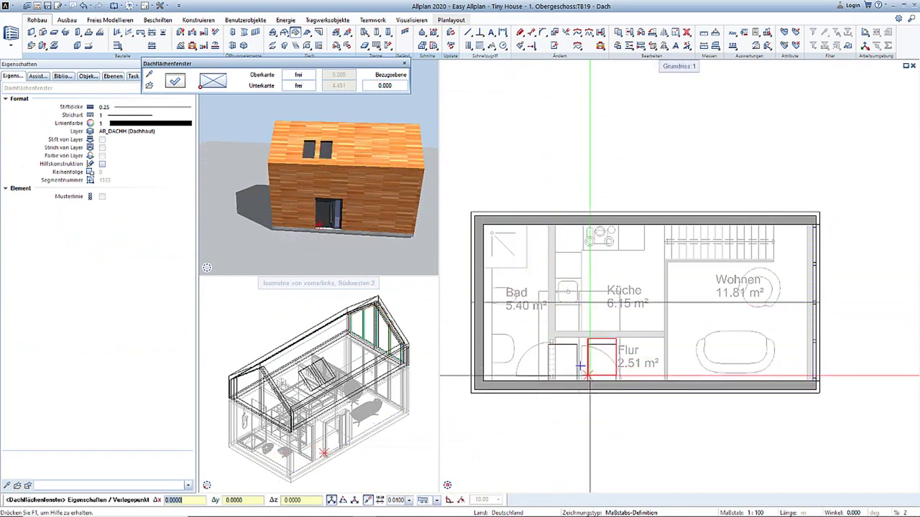
{"action": "key", "text": "Escape"}
Insert the library SmartPart 1flg Weiß top-hung window unit into the roof openings.
{"action": "right_click", "coordinate": [575, 352]}
{"action": "left_click", "coordinate": [611, 276]}
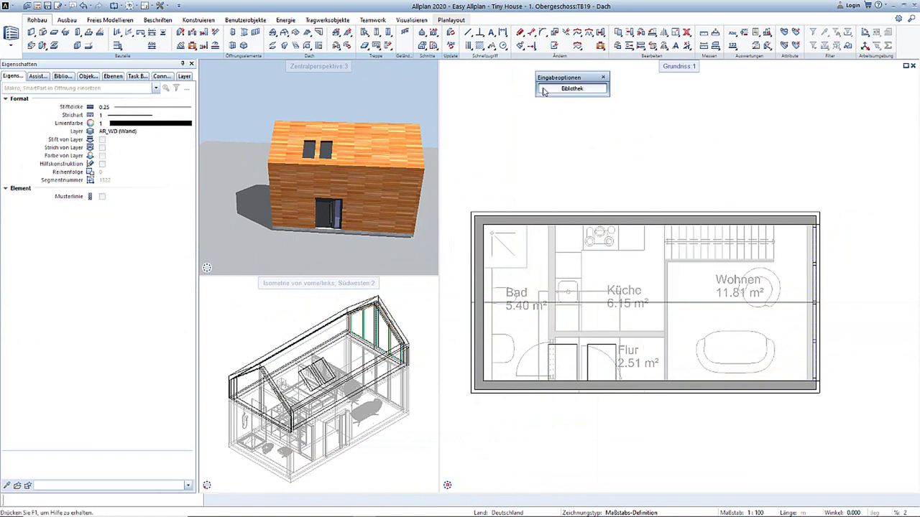
{"action": "left_click", "coordinate": [551, 92]}
{"action": "left_click", "coordinate": [35, 28]}
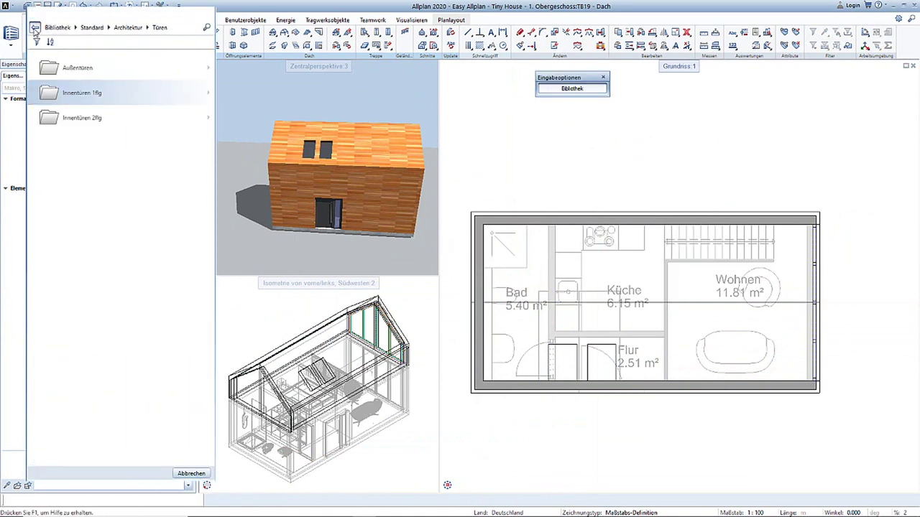
{"action": "left_click", "coordinate": [34, 28]}
{"action": "left_click", "coordinate": [64, 121]}
{"action": "left_click", "coordinate": [34, 27]}
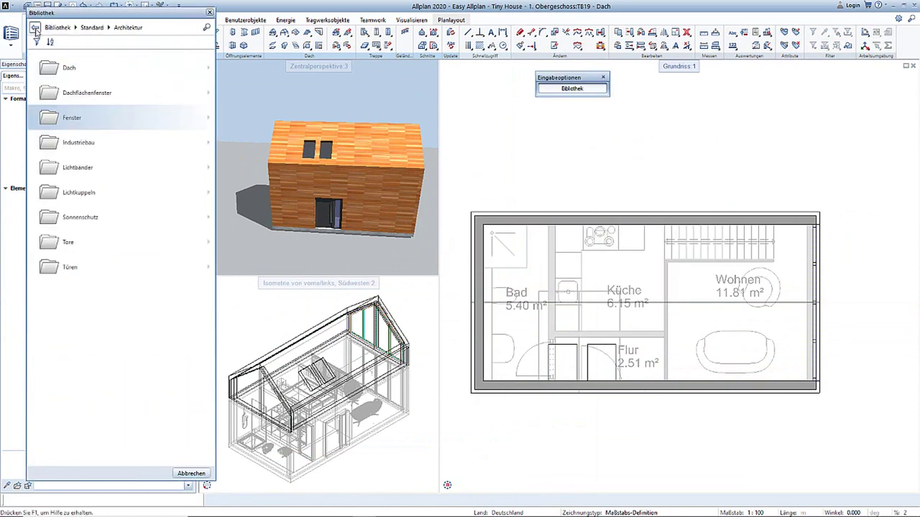
{"action": "left_click", "coordinate": [75, 68]}
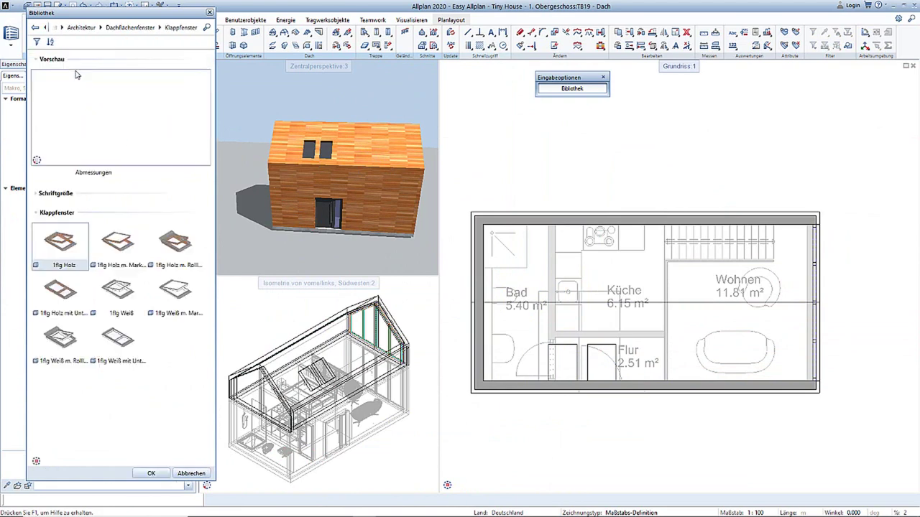
{"action": "double_click", "coordinate": [112, 290]}
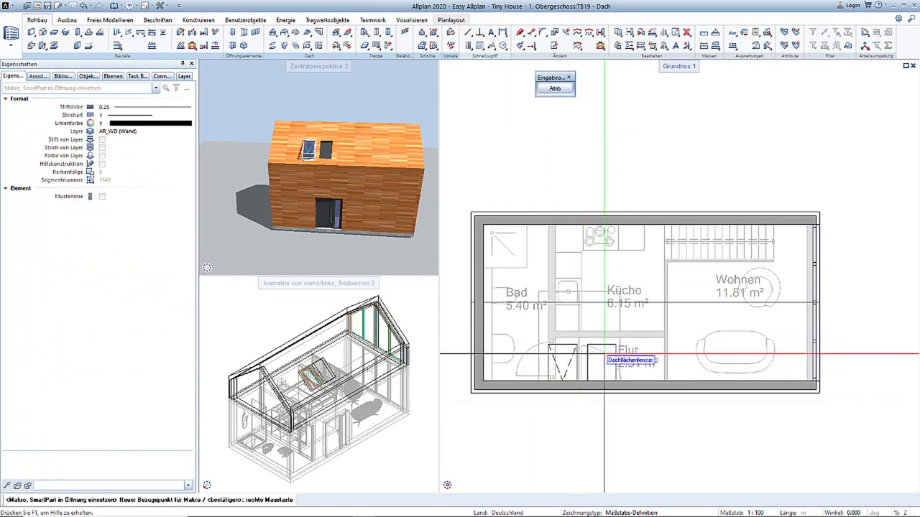
{"action": "left_click", "coordinate": [604, 359]}
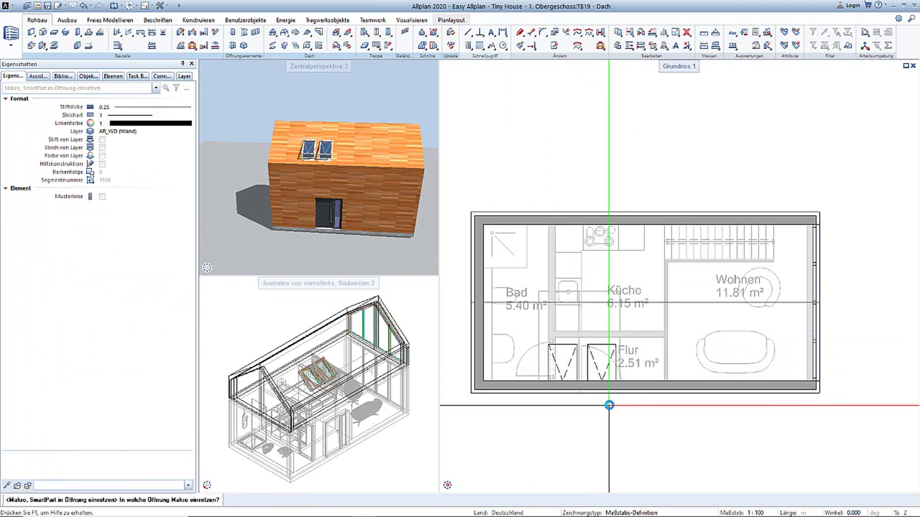
{"action": "key", "text": "Escape"}
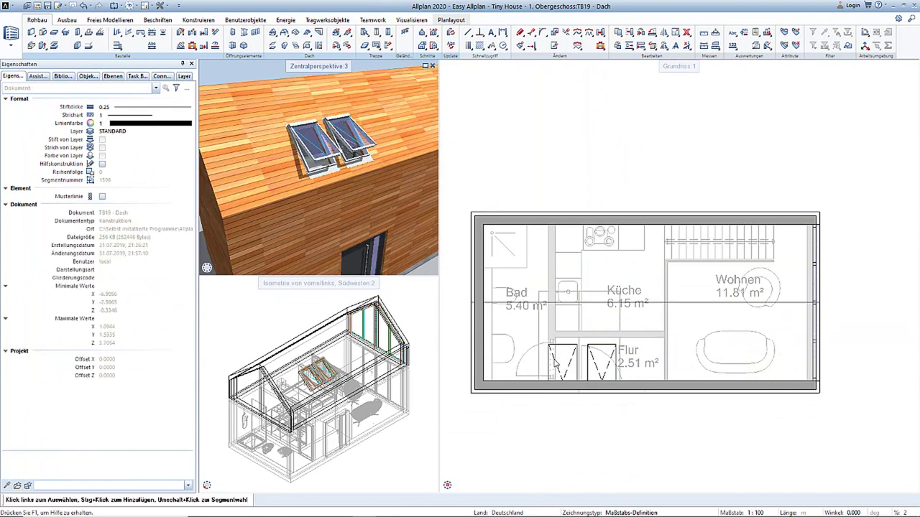
Set Geöffnet % to 0 and update both matching roof window SmartParts.
{"action": "double_click", "coordinate": [561, 378]}
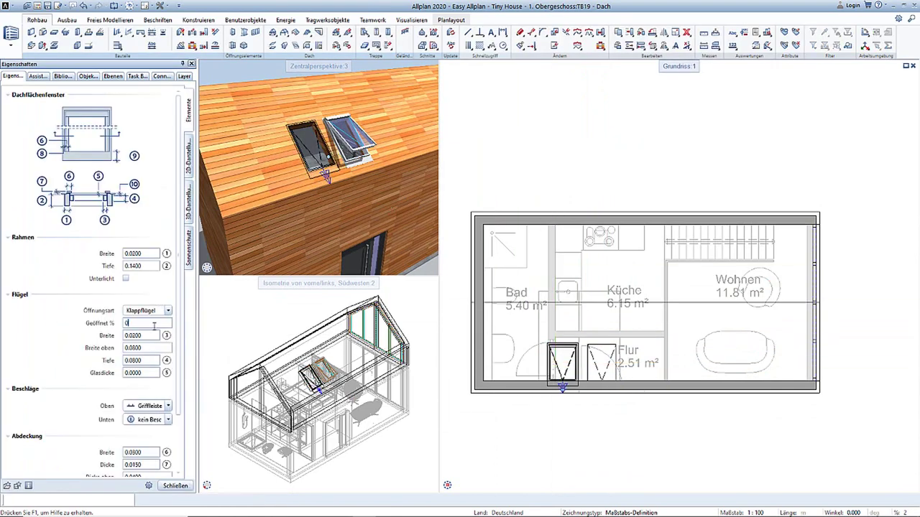
{"action": "key", "text": "Escape"}
{"action": "left_click", "coordinate": [485, 278]}
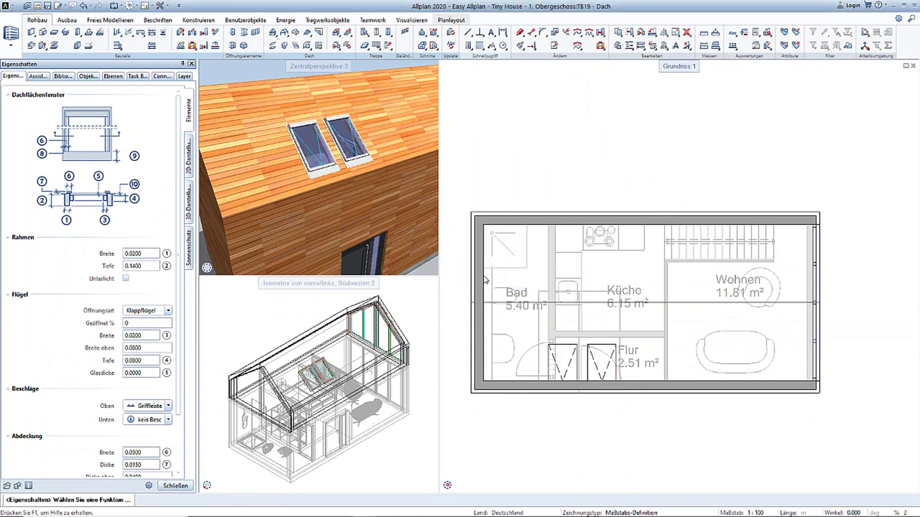
{"action": "middle_click_drag", "start_coordinate": [381, 180], "coordinate": [381, 99]}
{"action": "scroll", "coordinate": [381, 98], "scroll_direction": "down", "scroll_amount": 5}
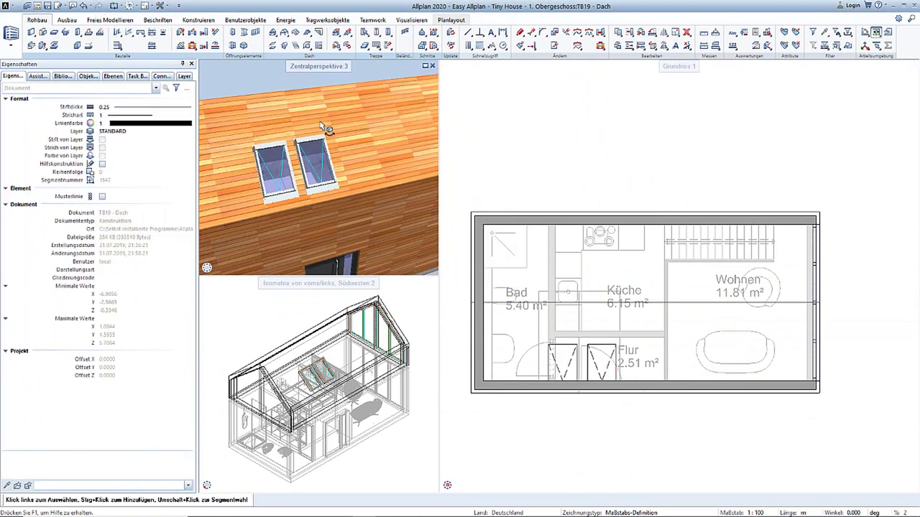
{"action": "scroll", "coordinate": [381, 115], "scroll_direction": "down", "scroll_amount": 5}
{"action": "middle_click_drag", "start_coordinate": [381, 144], "coordinate": [402, 216]}
{"action": "right_click", "coordinate": [402, 215]}
{"action": "key", "text": "Escape"}
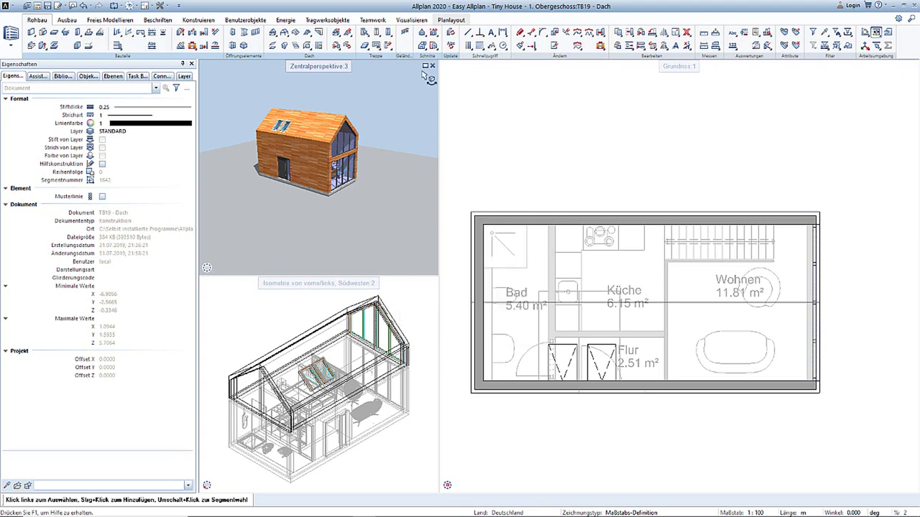
{"action": "left_click", "coordinate": [424, 65]}
{"action": "right_click", "coordinate": [703, 332]}
In Umgebung, set the Höhe der Grundebene to -0.2000 m.
{"action": "left_click", "coordinate": [740, 411]}
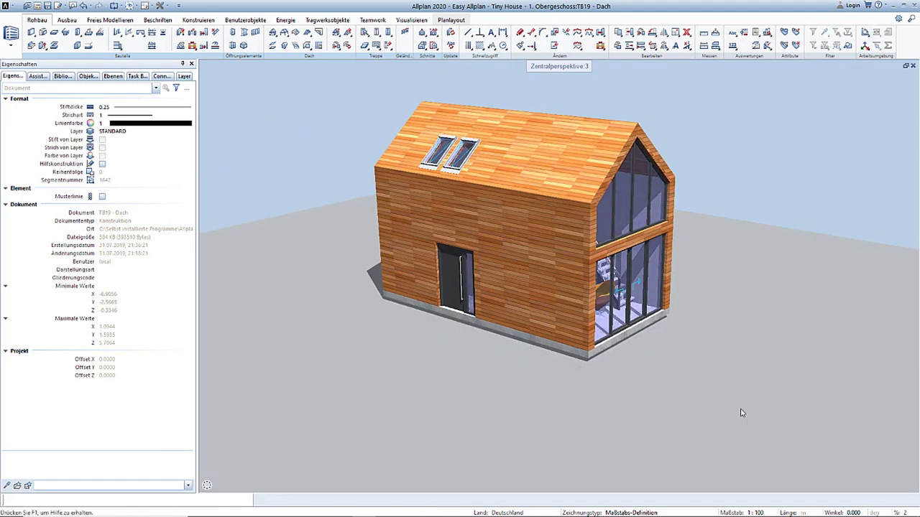
{"action": "scroll", "coordinate": [123, 374], "scroll_direction": "down", "scroll_amount": 2}
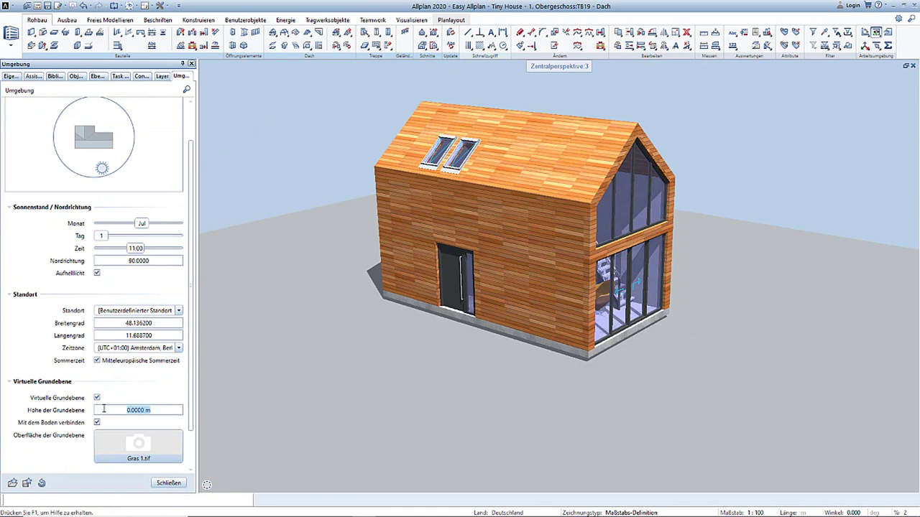
{"action": "left_click", "coordinate": [98, 423]}
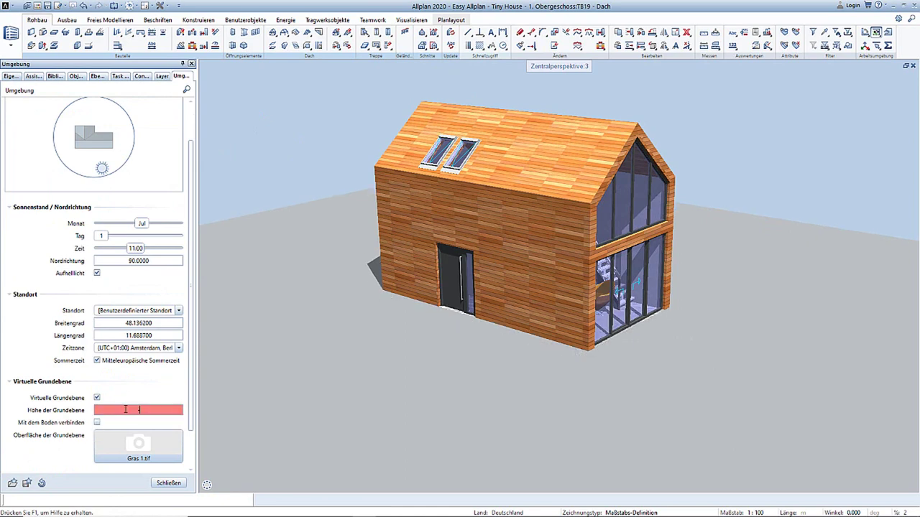
{"action": "key", "text": "Return"}
Apply a Gras texture from Standard\Aussenanlagen\Wege as the ground plane surface.
{"action": "left_click", "coordinate": [137, 442]}
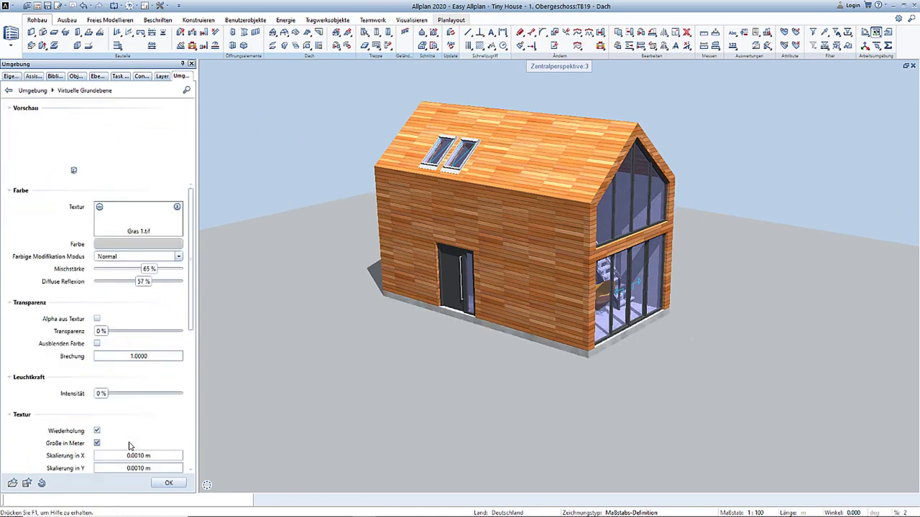
{"action": "left_click", "coordinate": [100, 208]}
{"action": "left_click", "coordinate": [302, 230]}
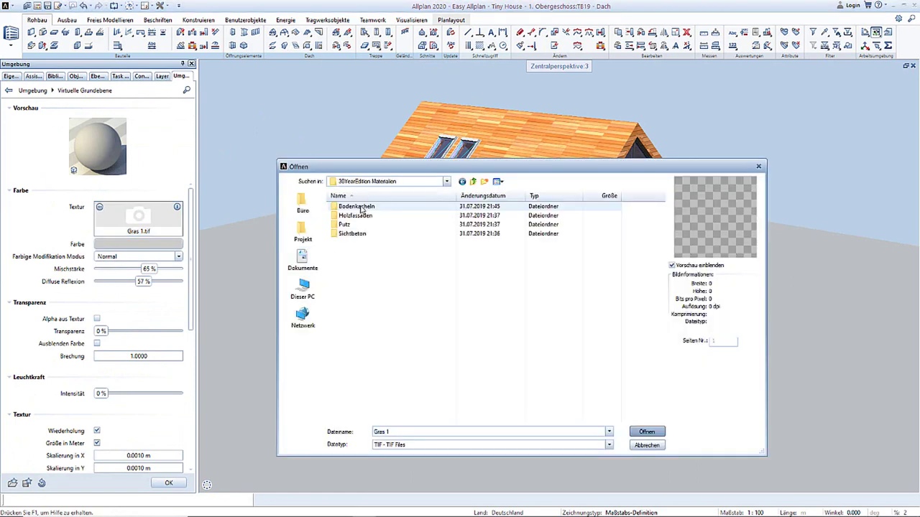
{"action": "left_click", "coordinate": [474, 183]}
{"action": "left_click", "coordinate": [305, 205]}
{"action": "double_click", "coordinate": [479, 312]}
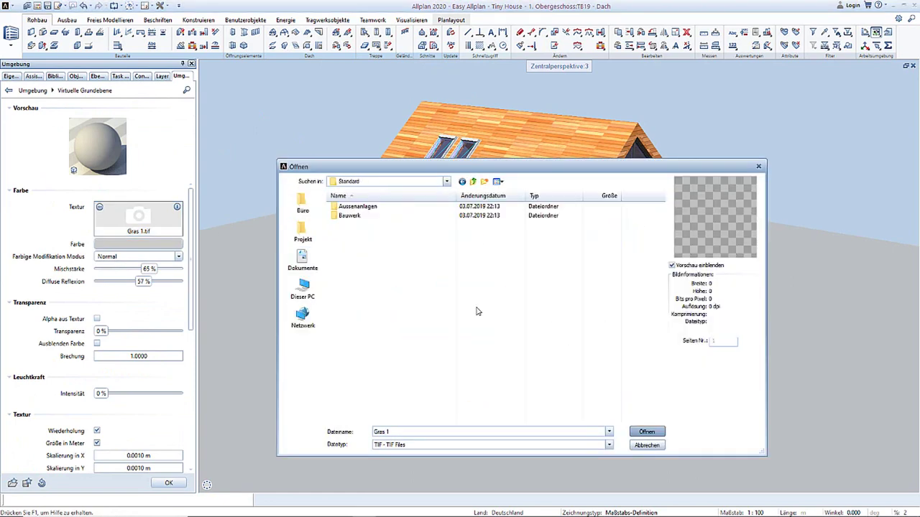
{"action": "double_click", "coordinate": [373, 208]}
{"action": "double_click", "coordinate": [346, 251]}
{"action": "scroll", "coordinate": [454, 335], "scroll_direction": "down", "scroll_amount": 3}
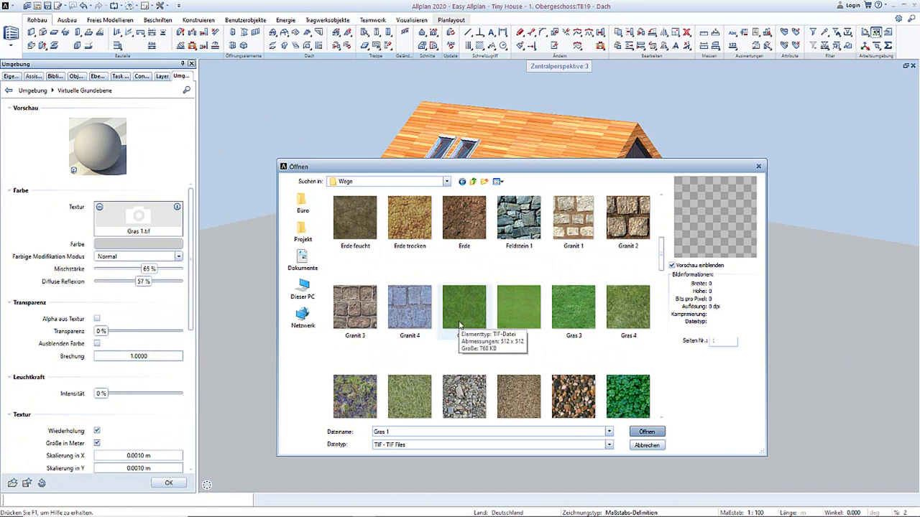
{"action": "double_click", "coordinate": [460, 325]}
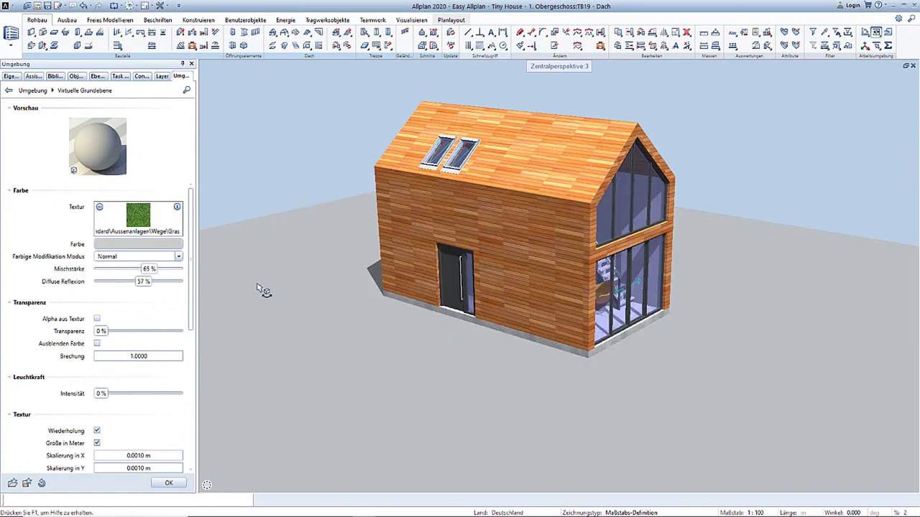
{"action": "left_click", "coordinate": [161, 483]}
{"action": "left_click", "coordinate": [160, 483]}
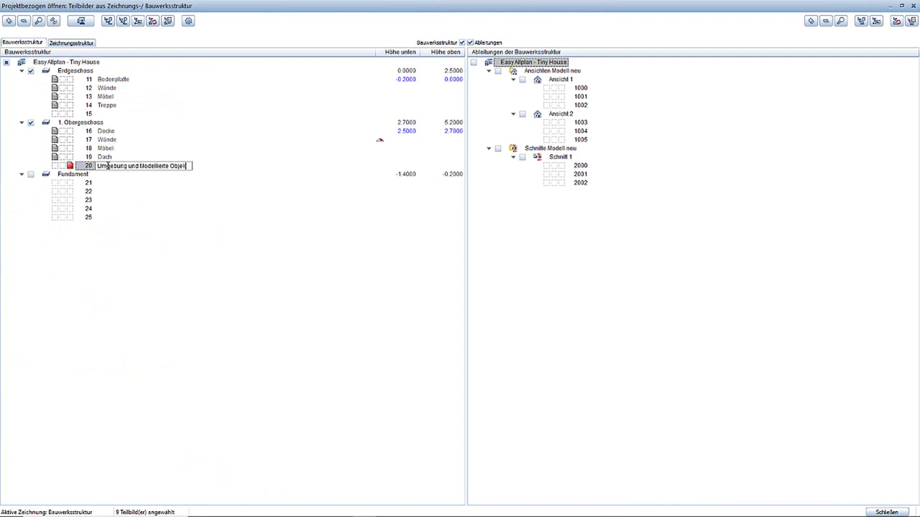
Activate drawing file 20 'Umgebung und Modellierte Objekte' and show it in the three-window layout.
{"action": "left_click", "coordinate": [873, 512]}
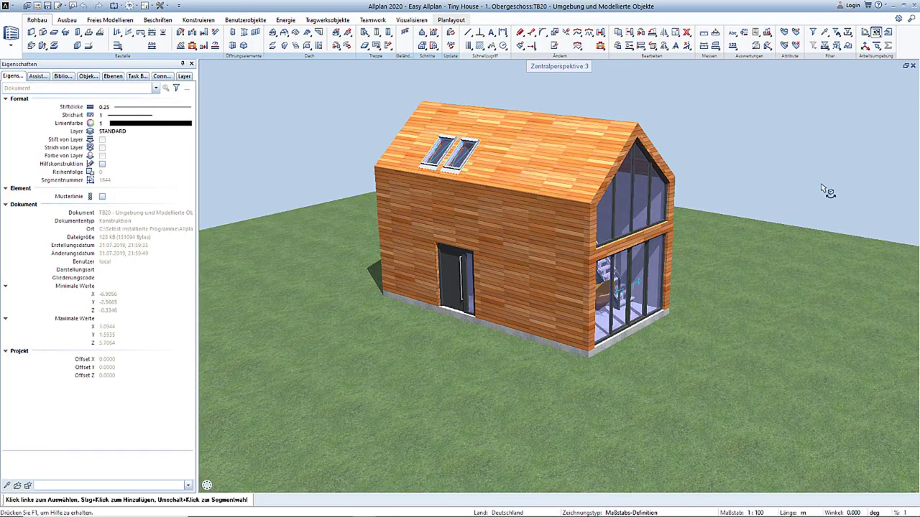
{"action": "left_click", "coordinate": [309, 5]}
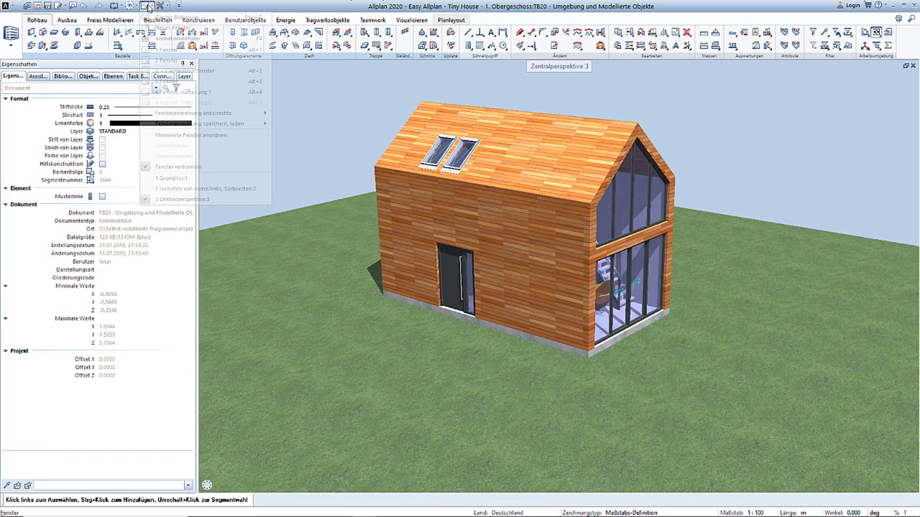
{"action": "left_click", "coordinate": [202, 73]}
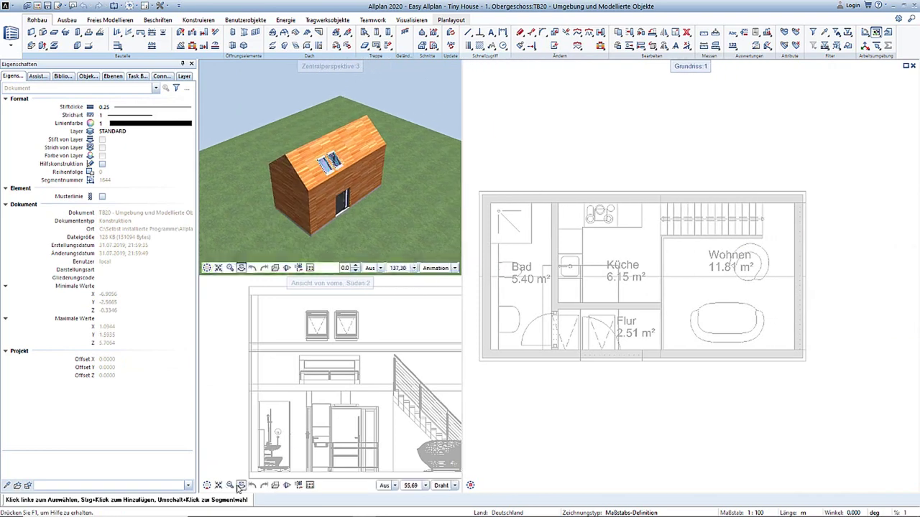
{"action": "mouse_move", "coordinate": [402, 188]}
{"action": "middle_mouse_down"}
{"action": "mouse_move", "coordinate": [660, 196]}
{"action": "mouse_move", "coordinate": [768, 252]}
{"action": "middle_mouse_up"}
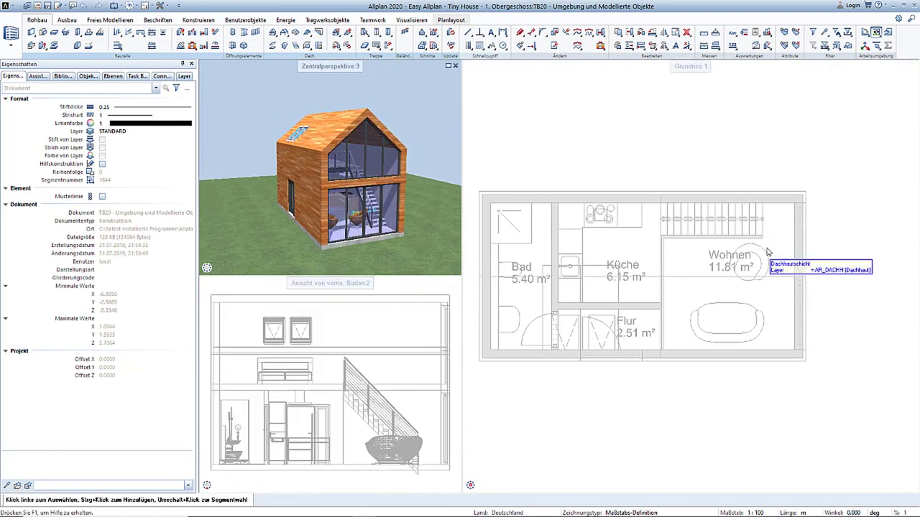
Draw a small closed outline below the plan with one straight edge and a curved spline edge.
{"action": "left_click", "coordinate": [106, 19]}
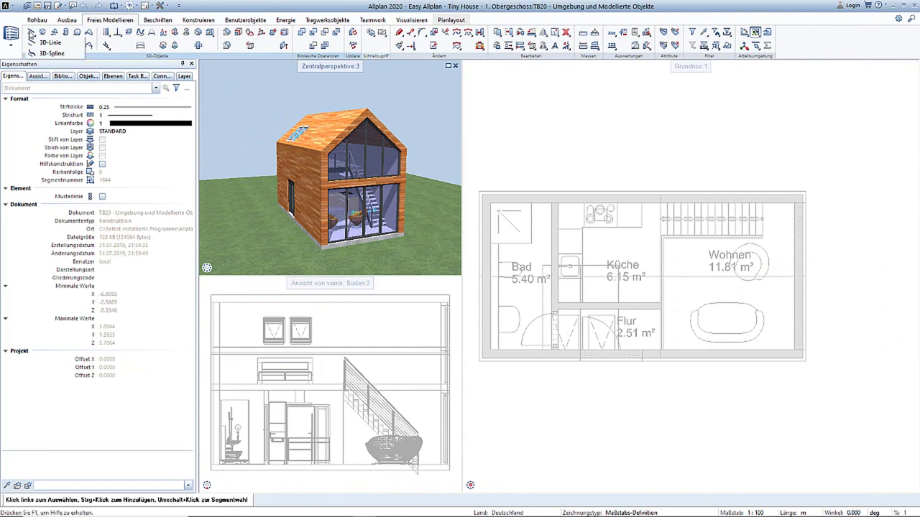
{"action": "left_click", "coordinate": [30, 33]}
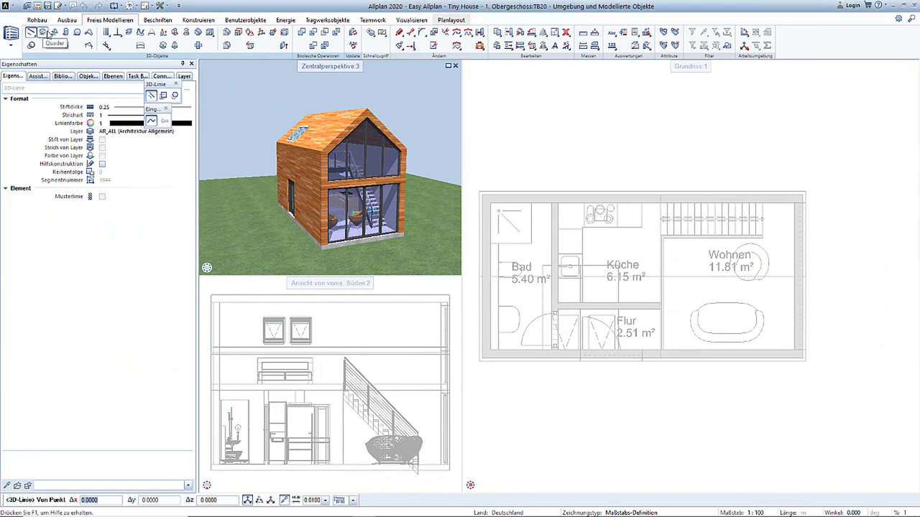
{"action": "left_click", "coordinate": [192, 21]}
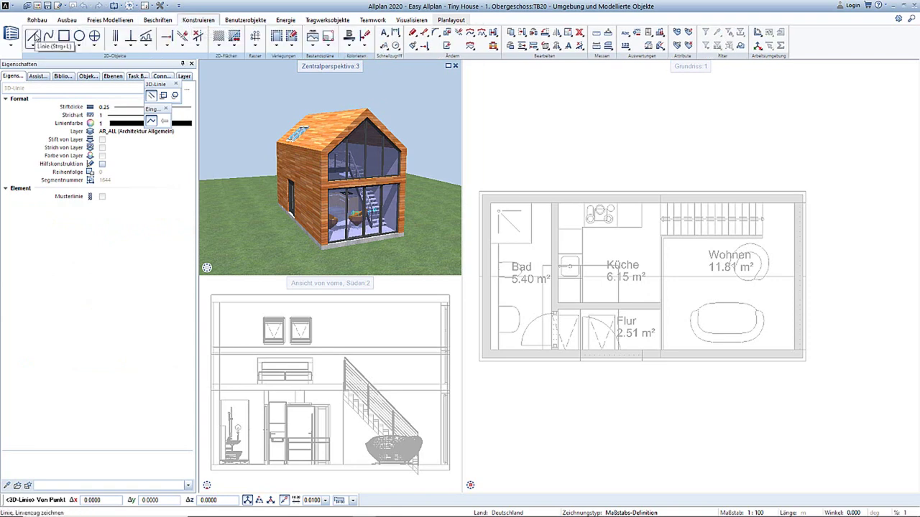
{"action": "left_click", "coordinate": [34, 37]}
{"action": "left_click", "coordinate": [649, 361]}
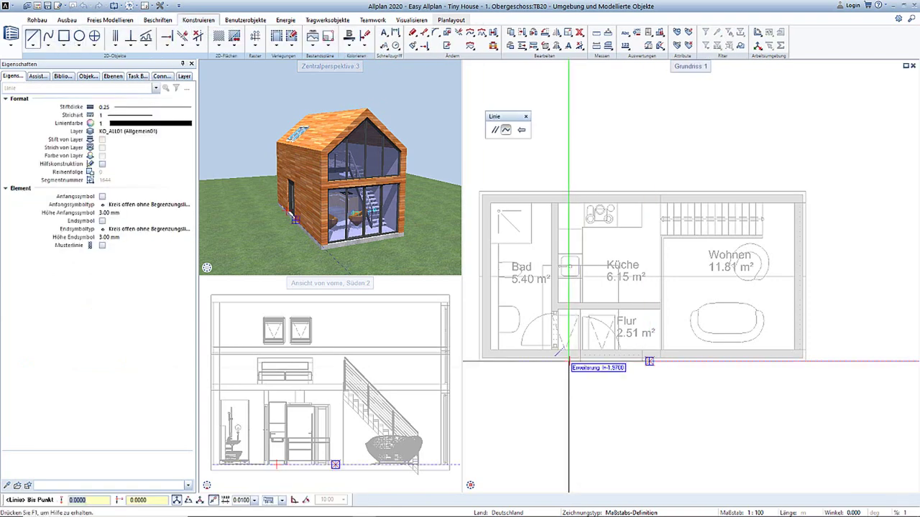
{"action": "left_click", "coordinate": [573, 361]}
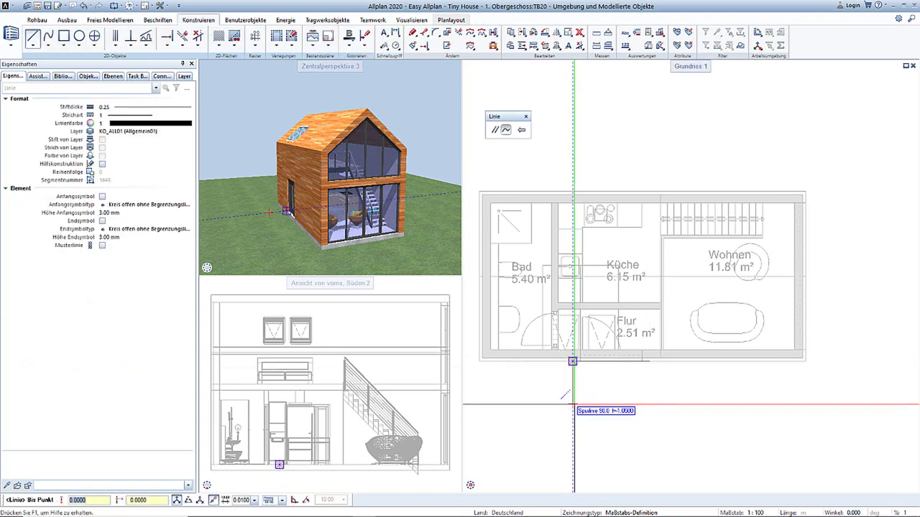
{"action": "left_click", "coordinate": [48, 37]}
{"action": "left_click", "coordinate": [573, 404]}
{"action": "left_click", "coordinate": [656, 402]}
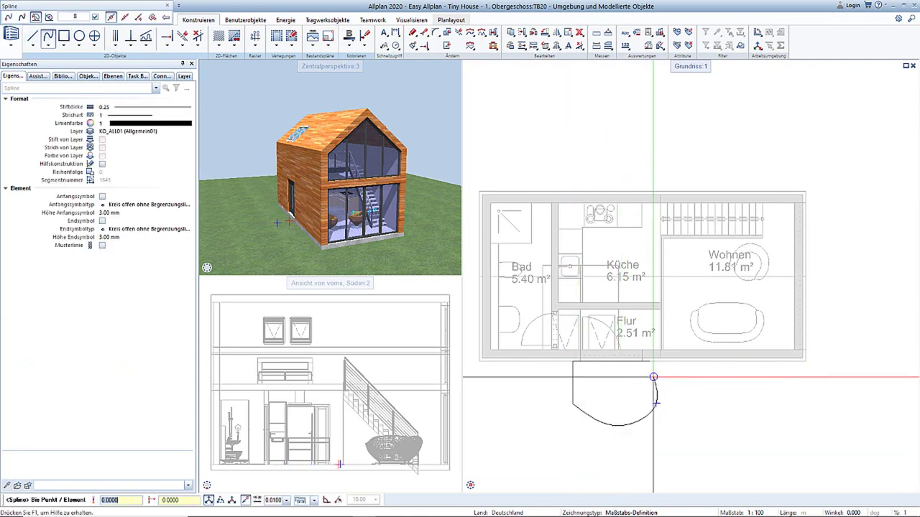
{"action": "left_click", "coordinate": [650, 362]}
{"action": "key", "text": "Escape"}
Draw a large spline from the plan's top-right corner, bulging right, to its bottom-right corner.
{"action": "middle_click_drag", "start_coordinate": [826, 222], "coordinate": [733, 192]}
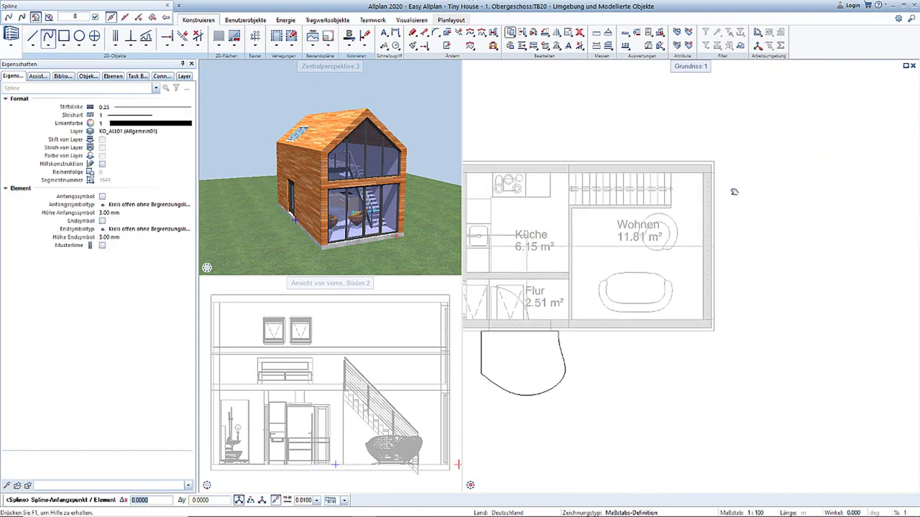
{"action": "left_click", "coordinate": [673, 176]}
{"action": "left_click", "coordinate": [754, 221]}
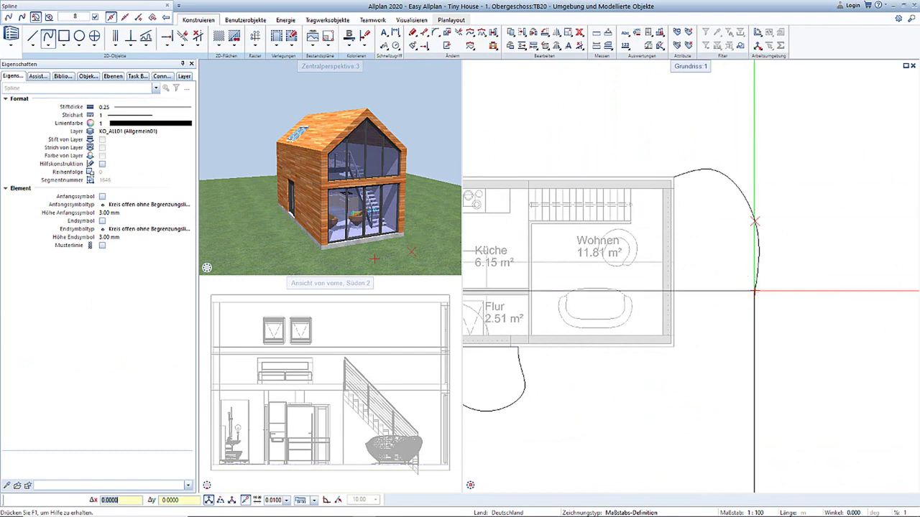
{"action": "left_click", "coordinate": [770, 338]}
{"action": "left_click", "coordinate": [674, 346]}
{"action": "key", "text": "Escape"}
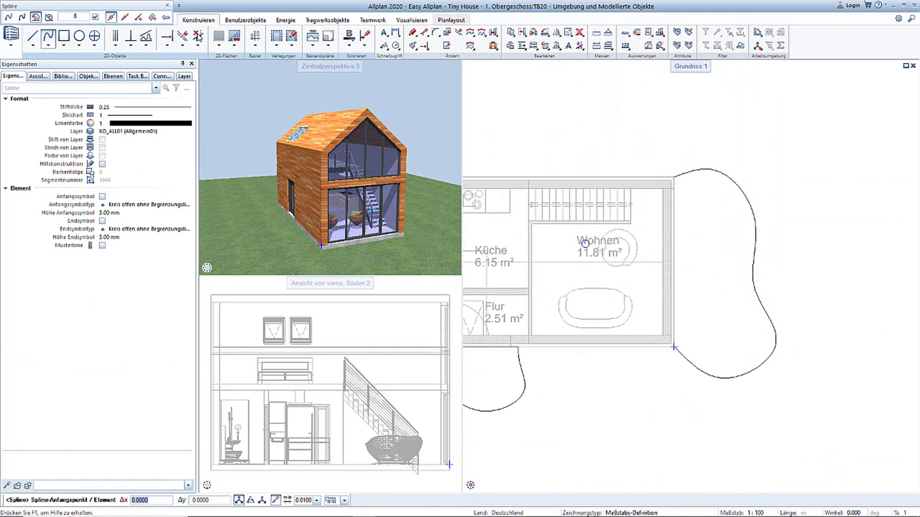
{"action": "left_click", "coordinate": [32, 36]}
{"action": "left_click", "coordinate": [674, 345]}
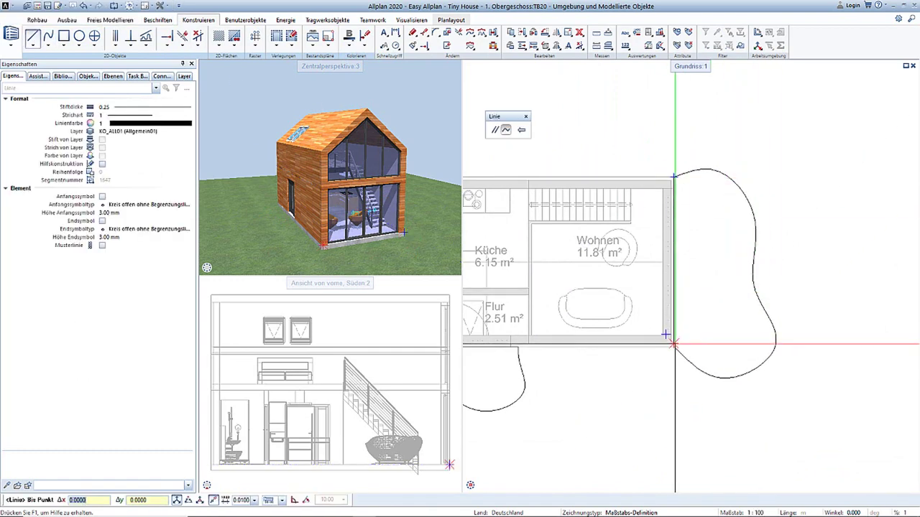
{"action": "key", "text": "Escape"}
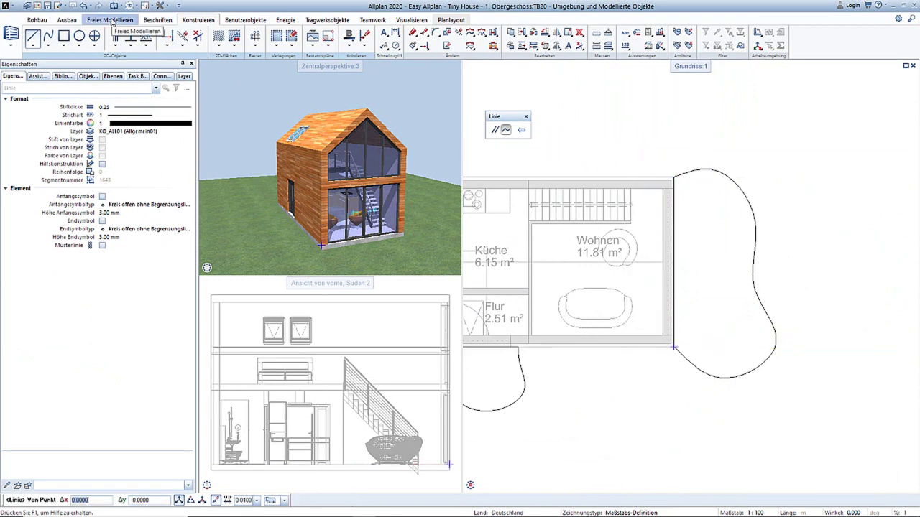
Convert both outlines to 3D curves with '2D-Konstruktion in 3D-Linien/Kurven' and start 3D-Fläche on them.
{"action": "left_click", "coordinate": [115, 21]}
{"action": "left_click", "coordinate": [480, 32]}
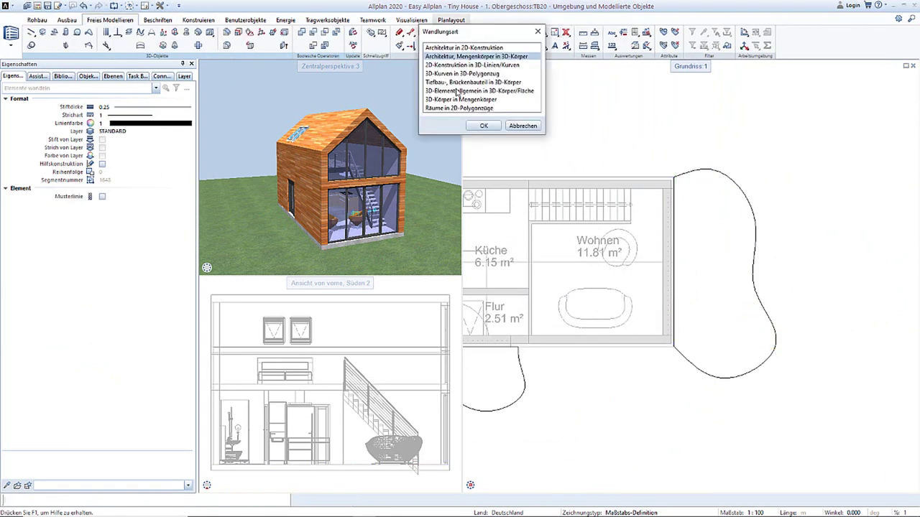
{"action": "left_click", "coordinate": [455, 66]}
{"action": "left_click", "coordinate": [484, 126]}
{"action": "left_click", "coordinate": [490, 287]}
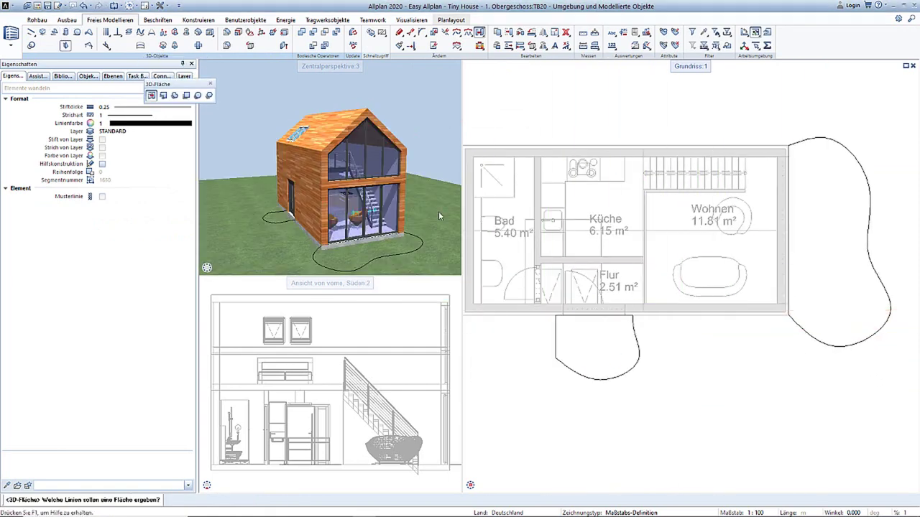
{"action": "left_click", "coordinate": [54, 32]}
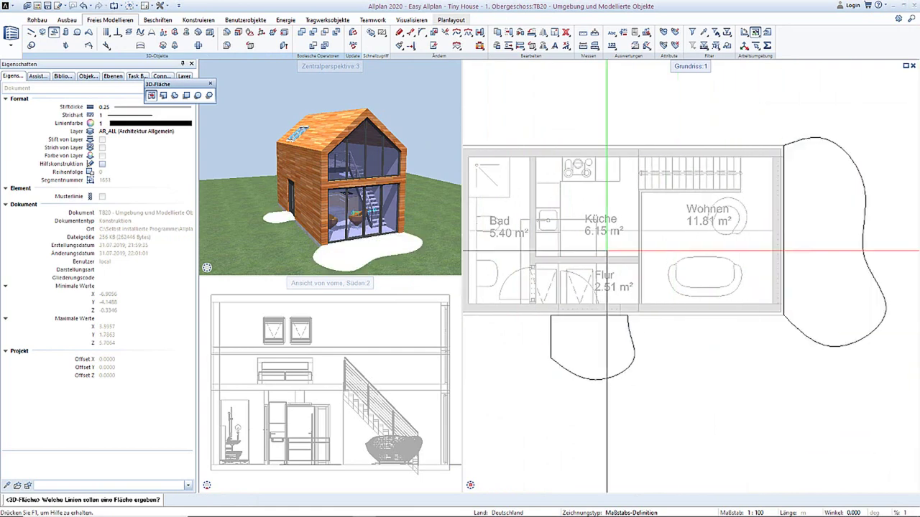
Extrude the small and large terrace surfaces into 0.2-thick slabs.
{"action": "left_click", "coordinate": [174, 45]}
{"action": "type", "text": "0.2"}
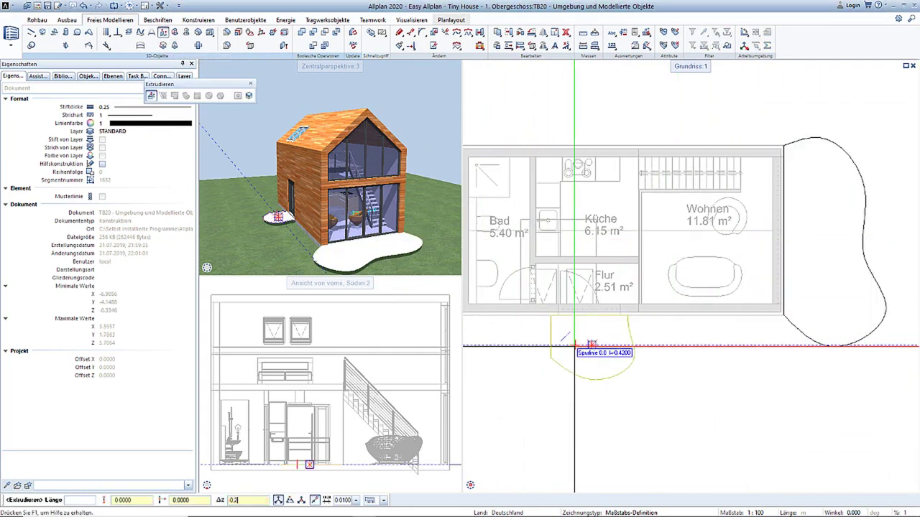
{"action": "key", "text": "Return"}
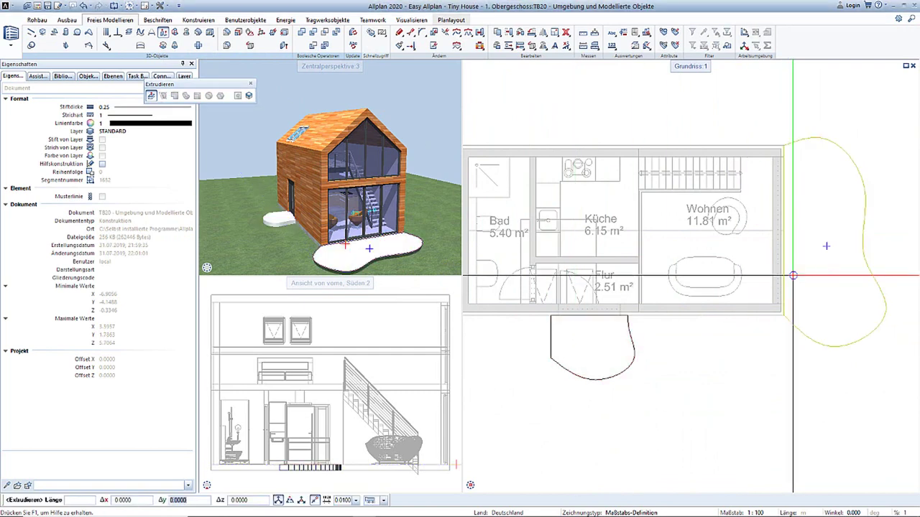
{"action": "key", "text": "Return"}
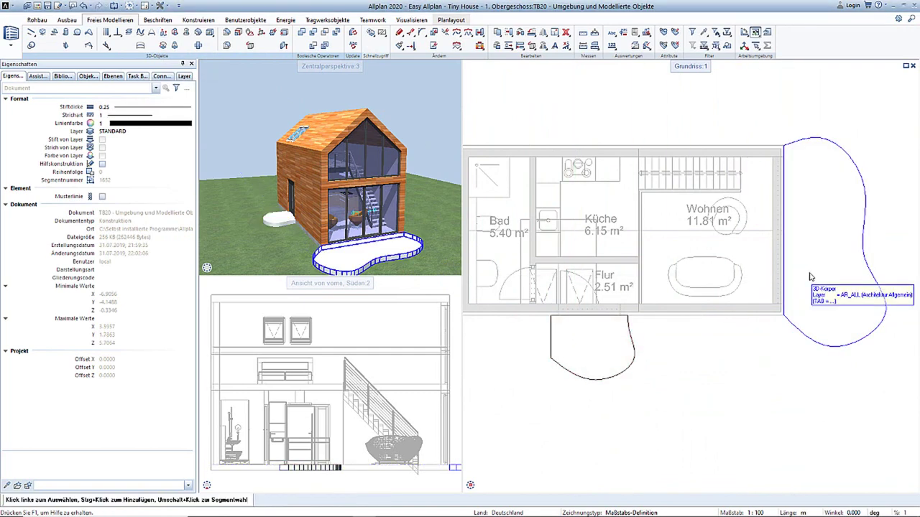
Assign the white surface material to the large slab and then the small slab.
{"action": "right_click", "coordinate": [810, 277]}
{"action": "left_click", "coordinate": [726, 338]}
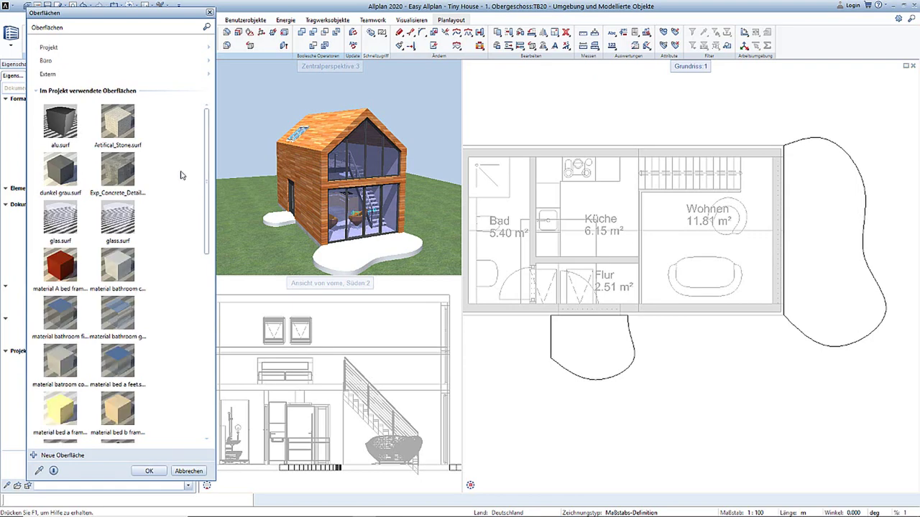
{"action": "double_click", "coordinate": [43, 137]}
{"action": "right_click", "coordinate": [610, 352]}
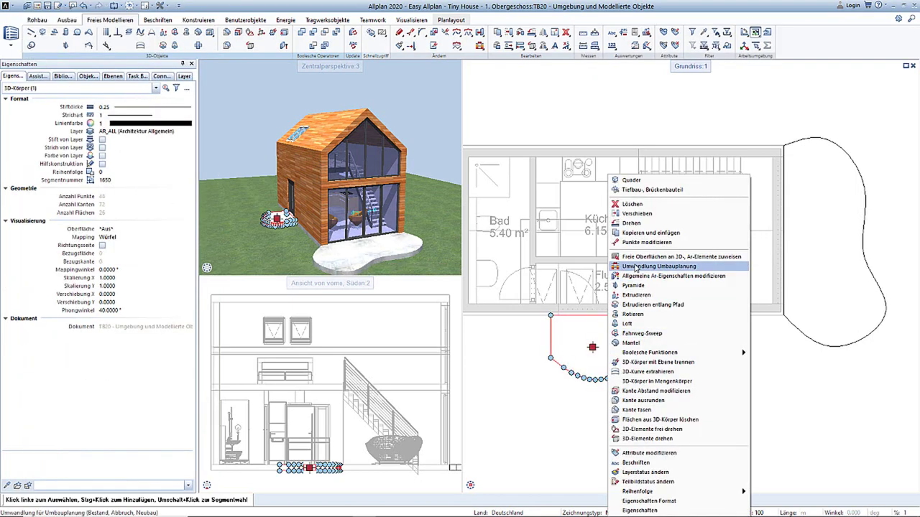
{"action": "left_click", "coordinate": [647, 268]}
{"action": "double_click", "coordinate": [122, 169]}
{"action": "mouse_move", "coordinate": [402, 198]}
{"action": "left_mouse_down"}
{"action": "mouse_move", "coordinate": [226, 202]}
{"action": "mouse_move", "coordinate": [301, 208]}
{"action": "left_mouse_up"}
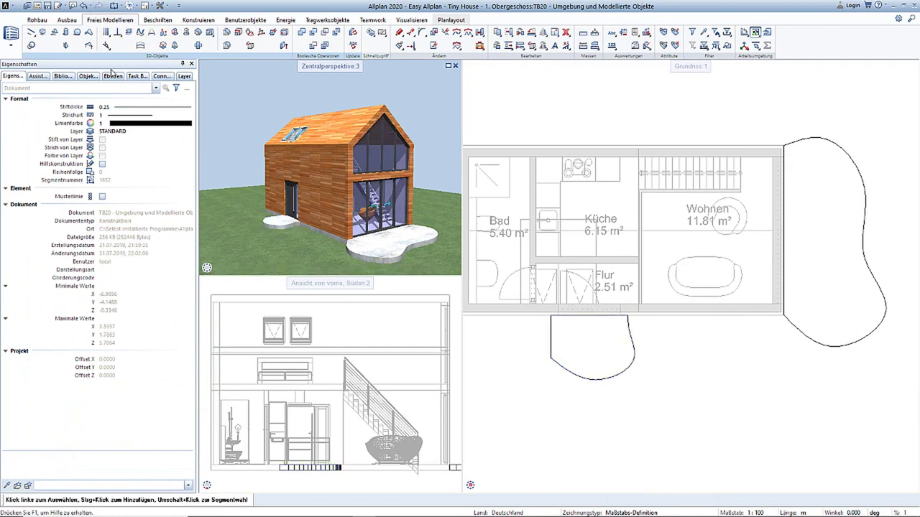
Trace an L-shaped polygonal surface profile on the front wall by the entrance, then start moving it below the plan.
{"action": "left_click", "coordinate": [53, 33]}
{"action": "left_click", "coordinate": [164, 95]}
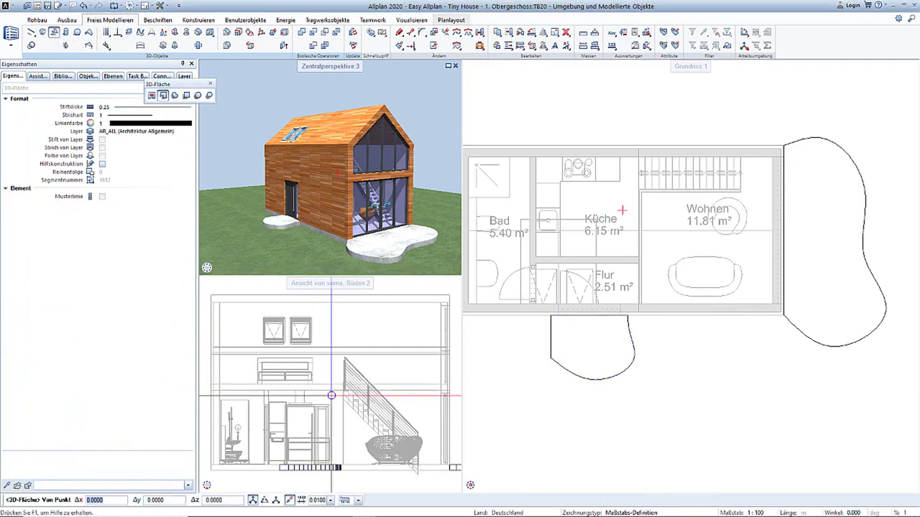
{"action": "scroll", "coordinate": [307, 398], "scroll_direction": "up", "scroll_amount": 3}
{"action": "left_click", "coordinate": [275, 423]}
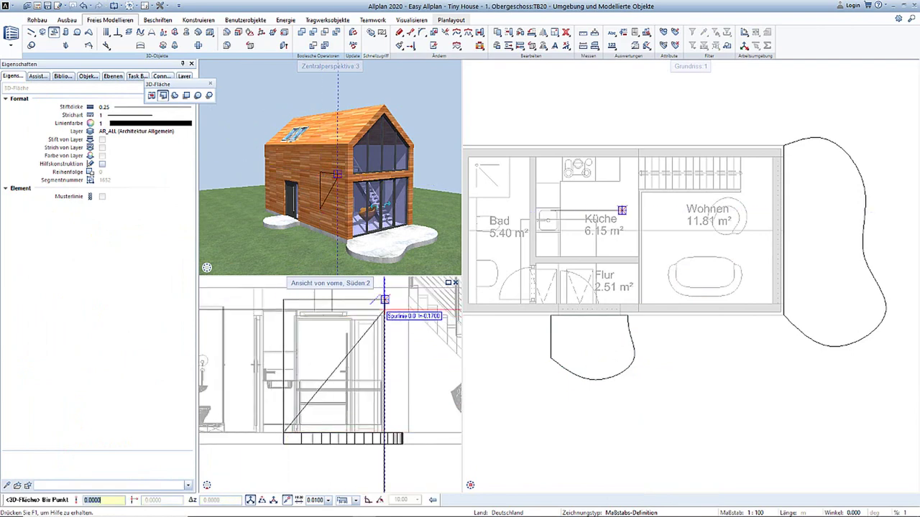
{"action": "left_click", "coordinate": [292, 309]}
{"action": "left_click", "coordinate": [384, 310]}
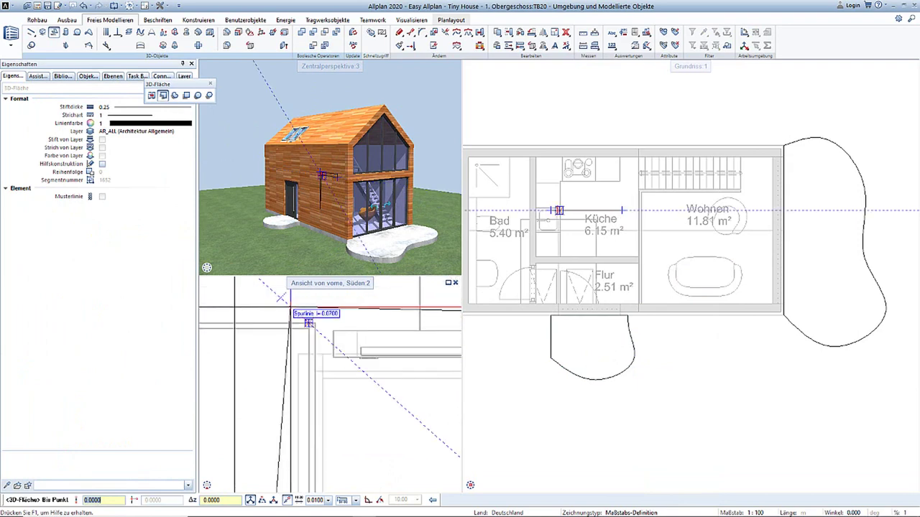
{"action": "scroll", "coordinate": [290, 388], "scroll_direction": "up", "scroll_amount": 2}
{"action": "scroll", "coordinate": [290, 388], "scroll_direction": "down", "scroll_amount": 1}
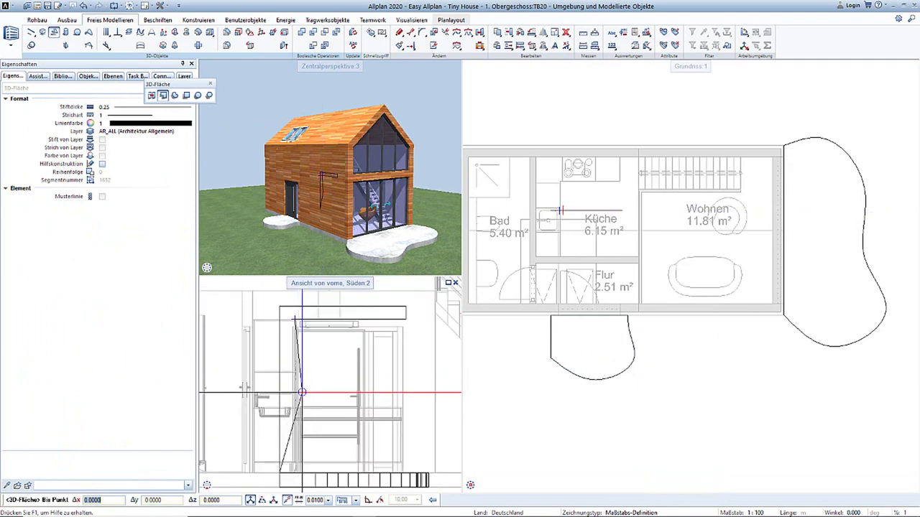
{"action": "scroll", "coordinate": [296, 447], "scroll_direction": "down", "scroll_amount": 1}
{"action": "scroll", "coordinate": [284, 440], "scroll_direction": "up", "scroll_amount": 1}
{"action": "scroll", "coordinate": [286, 436], "scroll_direction": "up", "scroll_amount": 1}
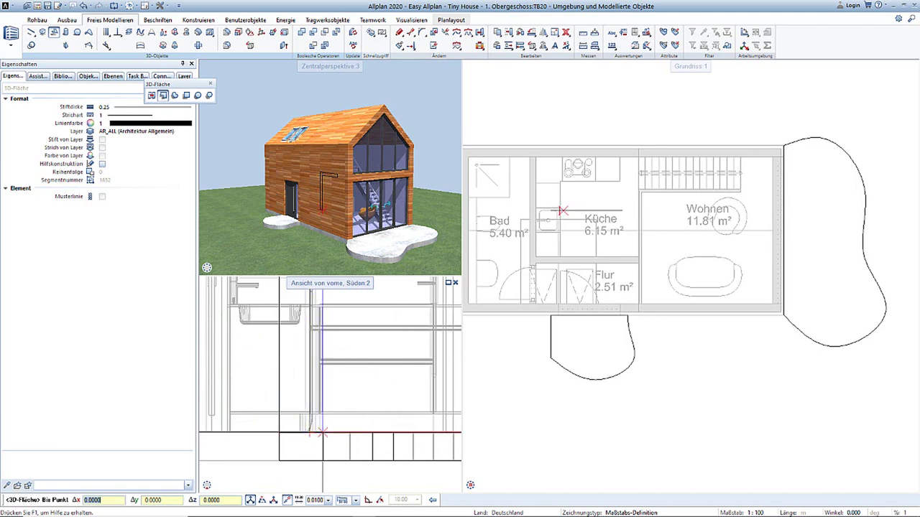
{"action": "key", "text": "Escape"}
{"action": "key", "text": "Escape"}
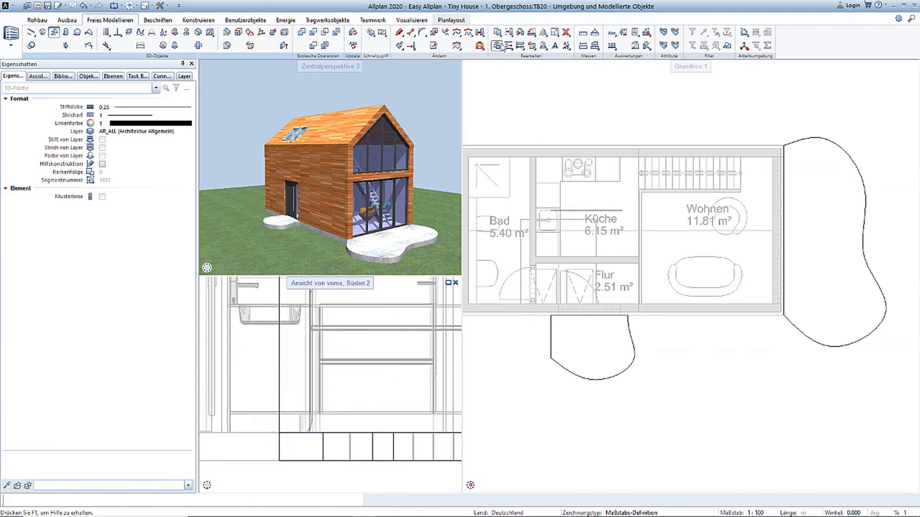
{"action": "left_click", "coordinate": [508, 32]}
{"action": "left_click", "coordinate": [641, 350]}
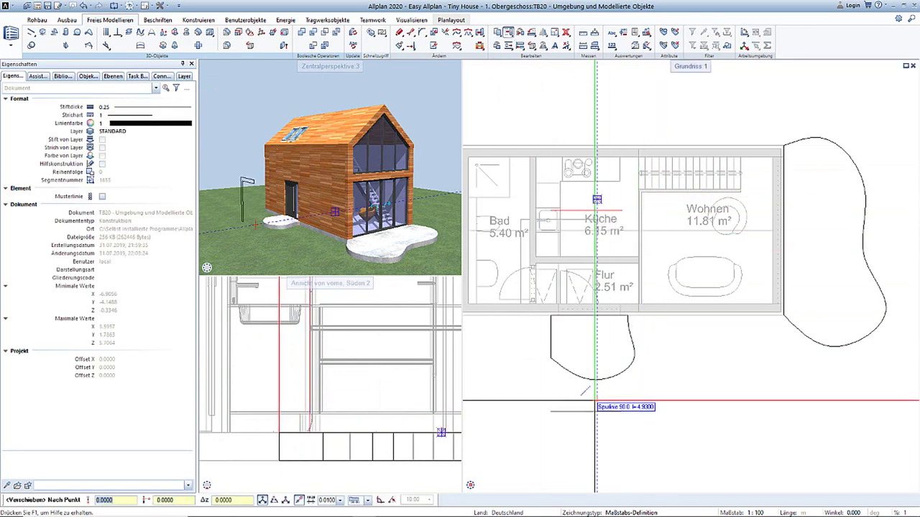
Drop the profile below the plan and extrude it with a length of 1.
{"action": "left_click", "coordinate": [596, 402]}
{"action": "middle_click_drag", "start_coordinate": [302, 172], "coordinate": [221, 149], "text": "shift"}
{"action": "left_click", "coordinate": [163, 32]}
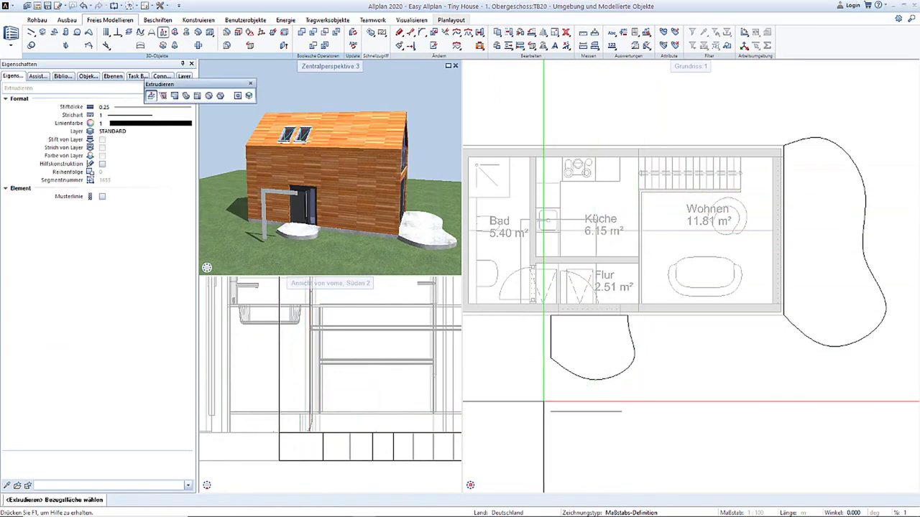
{"action": "left_click", "coordinate": [378, 321]}
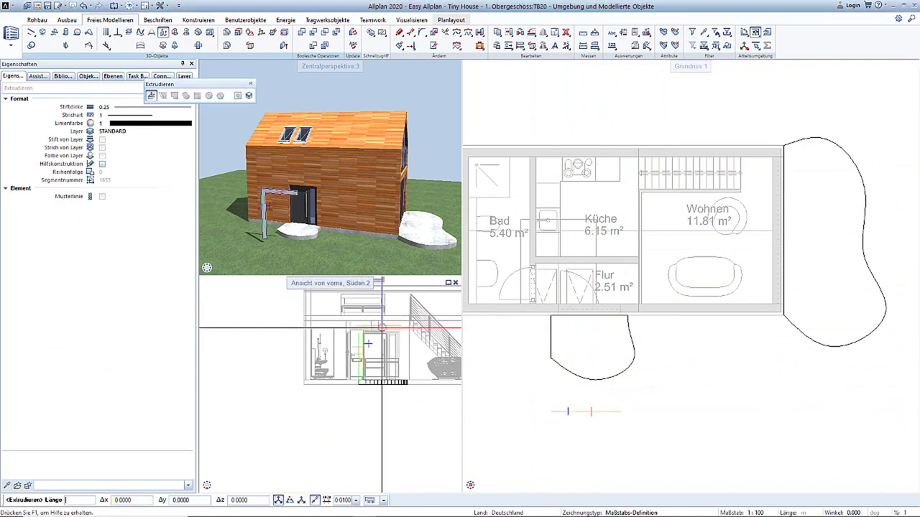
{"action": "left_click", "coordinate": [591, 209]}
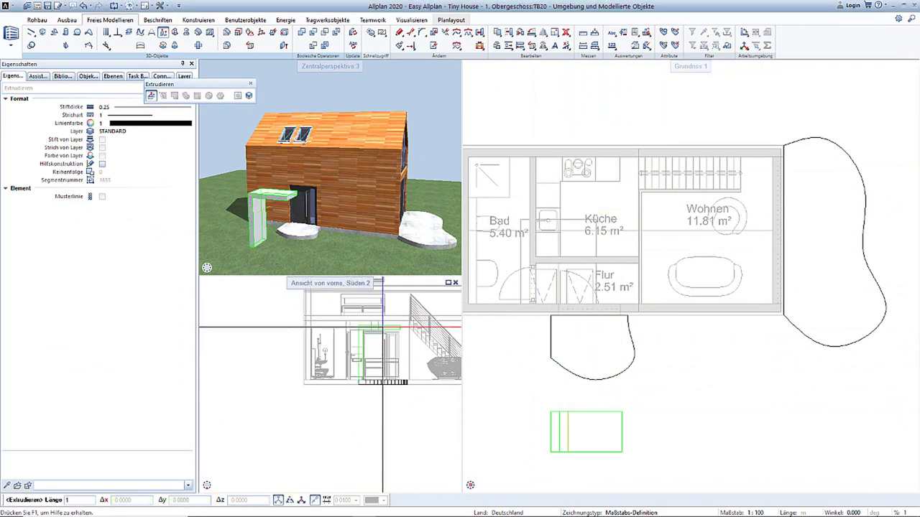
{"action": "key", "text": "Escape"}
Move the canopy solid onto the wall at the door and assign it a surface material.
{"action": "left_click", "coordinate": [594, 427]}
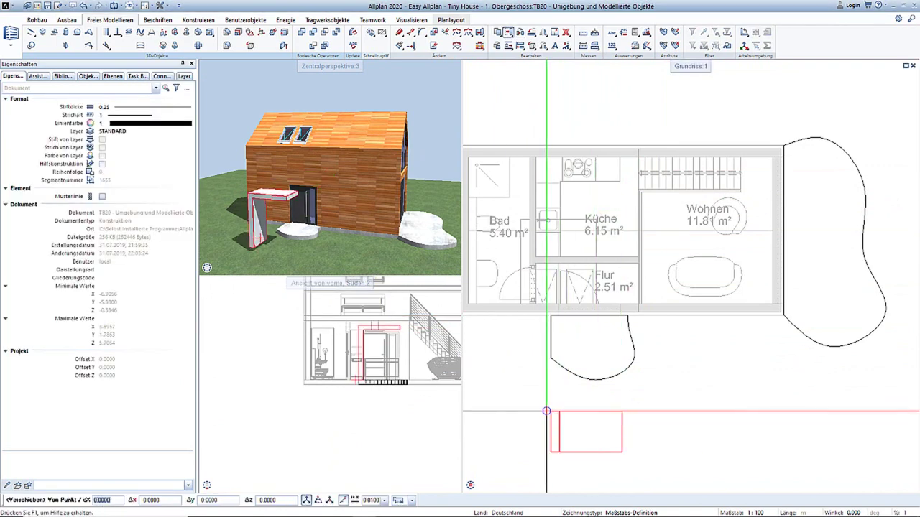
{"action": "left_click", "coordinate": [551, 411]}
{"action": "left_click", "coordinate": [551, 315]}
{"action": "right_click", "coordinate": [562, 338]}
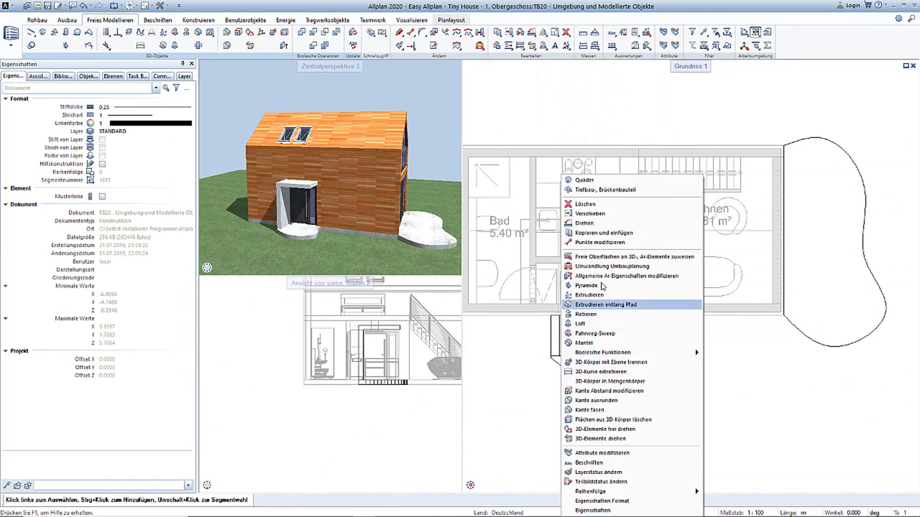
{"action": "left_click", "coordinate": [590, 353]}
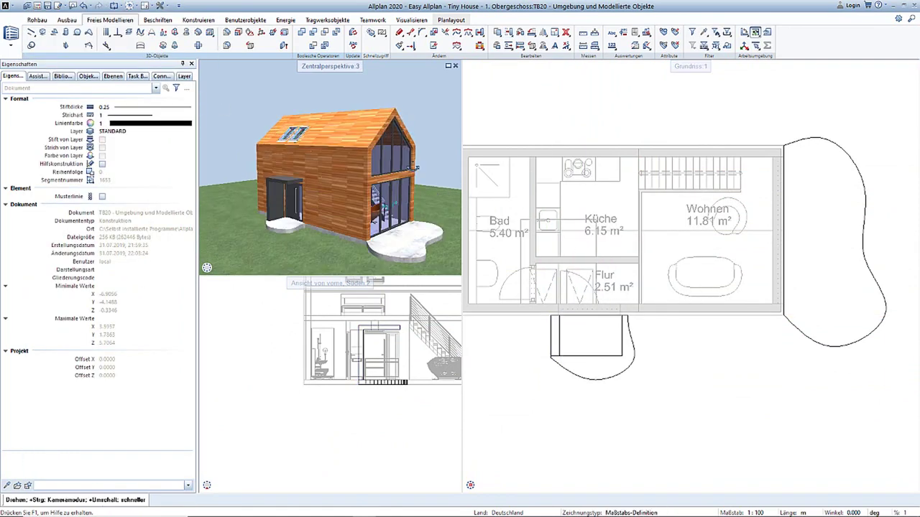
{"action": "left_click_drag", "start_coordinate": [305, 158], "coordinate": [441, 240]}
{"action": "scroll", "coordinate": [600, 205], "scroll_direction": "down", "scroll_amount": 3}
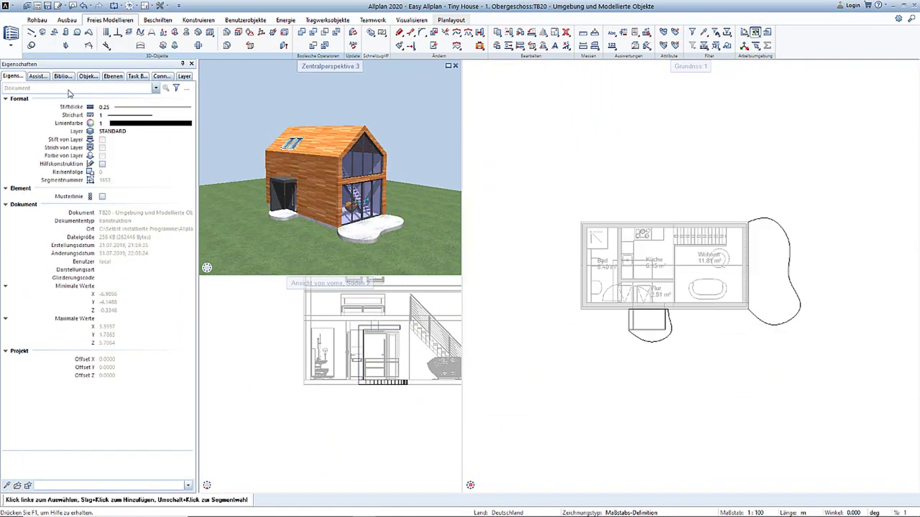
Place a Pinie klein from Standard > Umgebung > Bäume und Hecken > Pinie right of the house.
{"action": "left_click", "coordinate": [63, 76]}
{"action": "left_click", "coordinate": [9, 90]}
{"action": "left_click", "coordinate": [9, 89]}
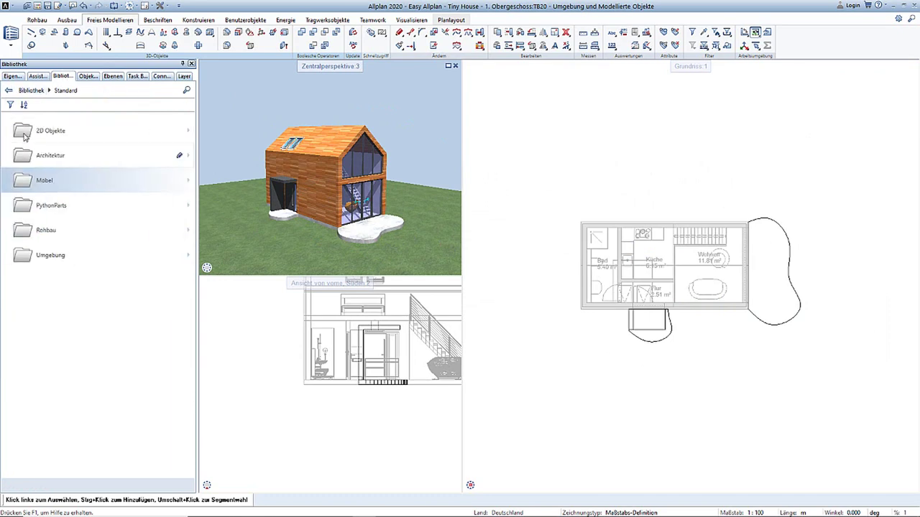
{"action": "left_click", "coordinate": [51, 256]}
{"action": "left_click", "coordinate": [55, 161]}
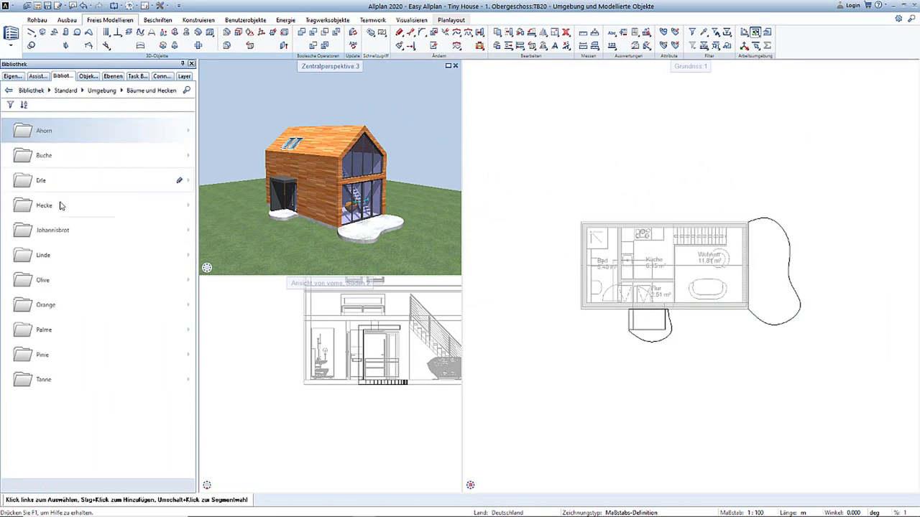
{"action": "left_click", "coordinate": [75, 355]}
{"action": "left_click", "coordinate": [91, 305]}
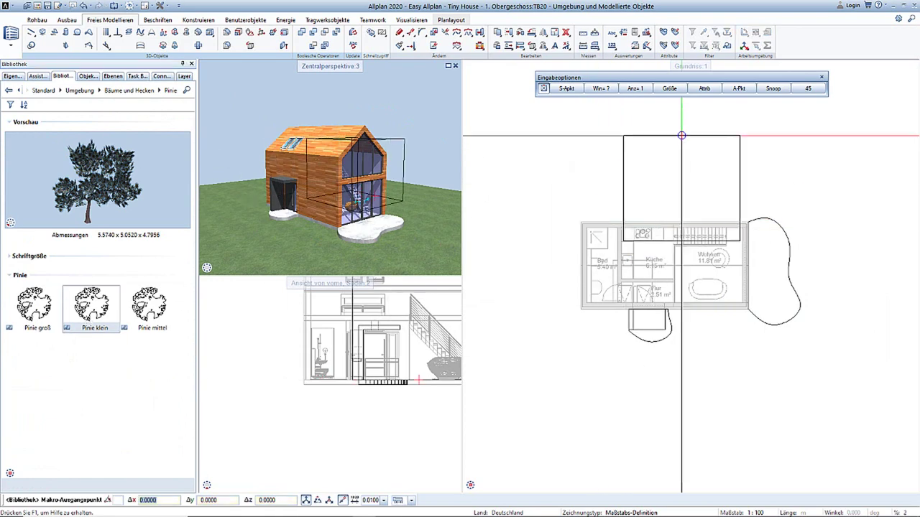
{"action": "left_click", "coordinate": [757, 90]}
Set a Höhenbezug reference level for the pine in its Verlegungs-Attribute.
{"action": "left_click", "coordinate": [754, 138]}
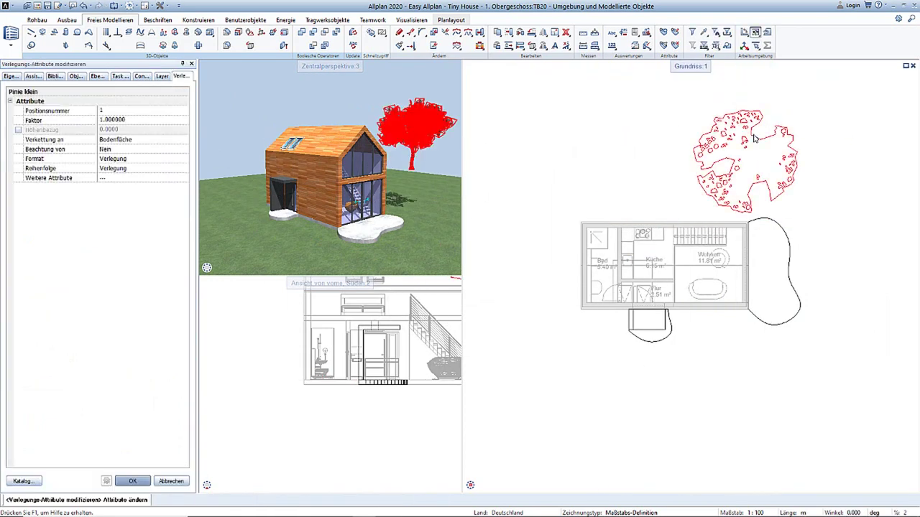
{"action": "left_click", "coordinate": [18, 130]}
{"action": "left_click", "coordinate": [134, 140]}
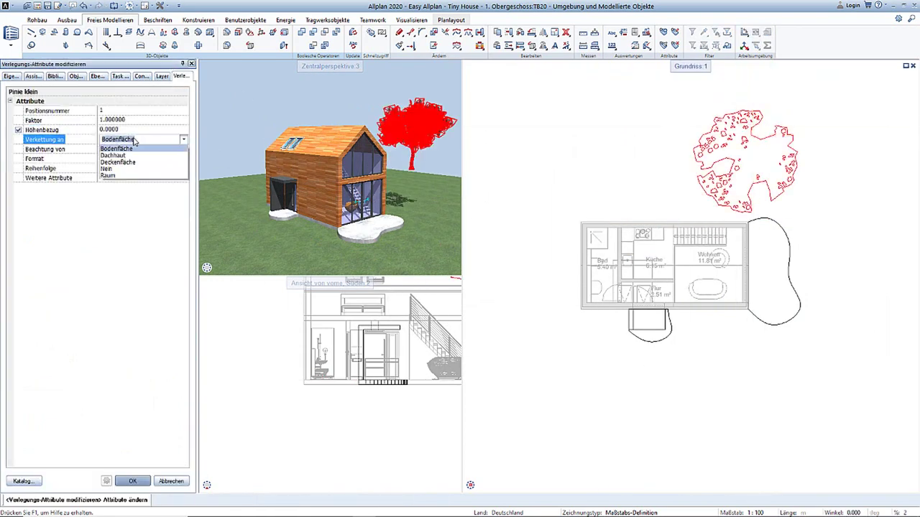
{"action": "left_click", "coordinate": [125, 131]}
{"action": "left_click", "coordinate": [72, 77]}
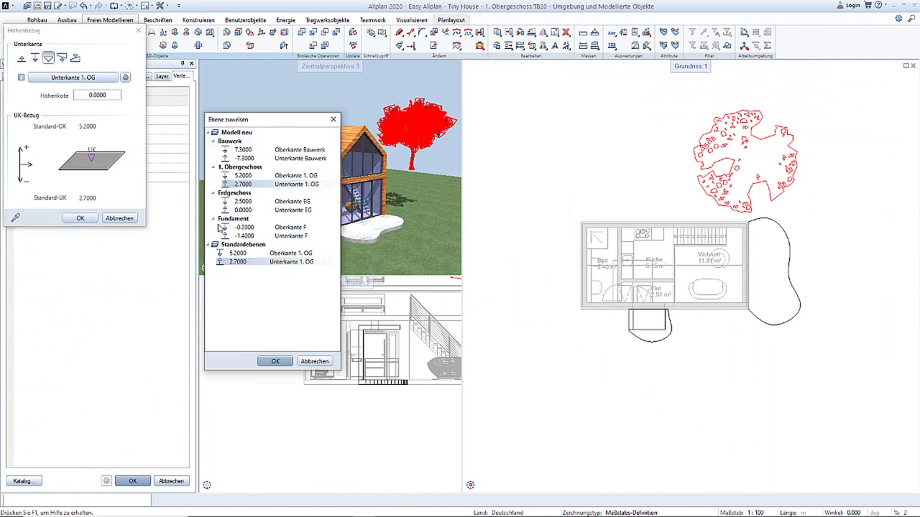
{"action": "double_click", "coordinate": [234, 230]}
{"action": "left_click", "coordinate": [85, 219]}
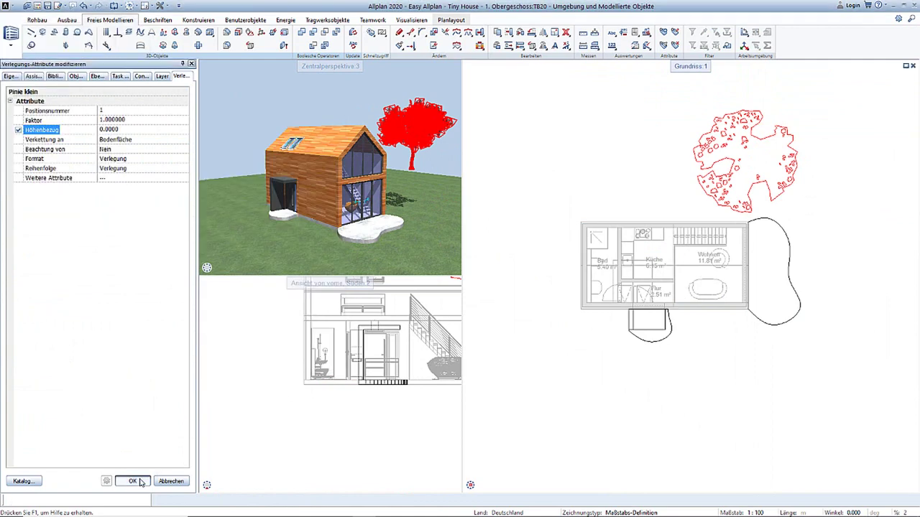
{"action": "left_click", "coordinate": [133, 481]}
{"action": "left_click", "coordinate": [532, 32]}
Place rotated copies of the small pine to the right, left and above the floor plan.
{"action": "left_click", "coordinate": [544, 54]}
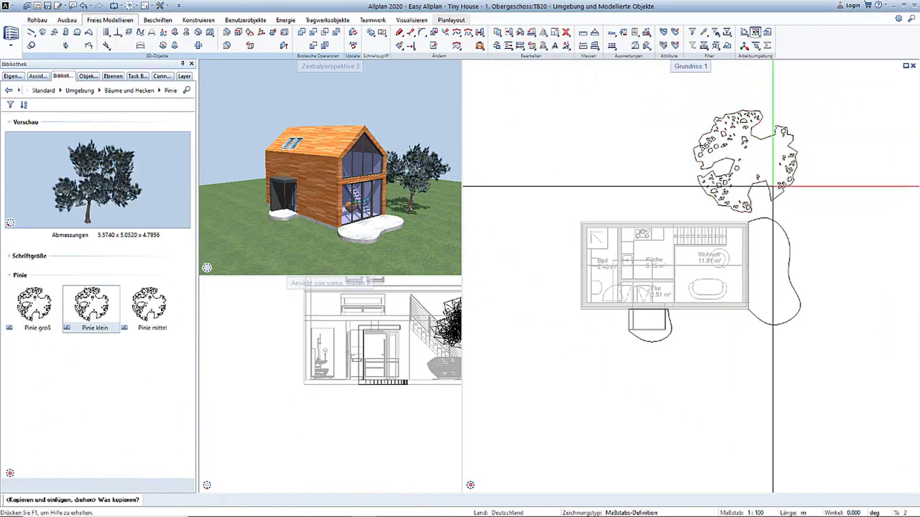
{"action": "left_click", "coordinate": [717, 160]}
{"action": "left_click", "coordinate": [869, 212]}
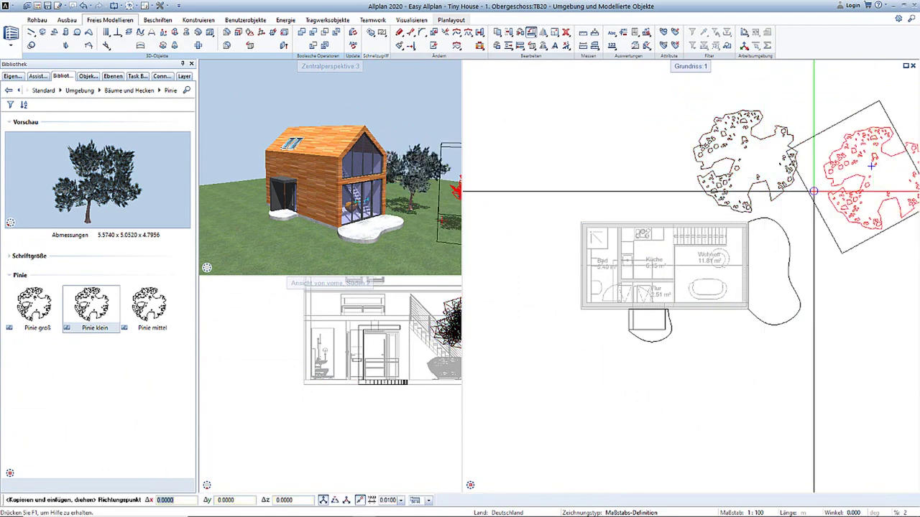
{"action": "left_click", "coordinate": [546, 237]}
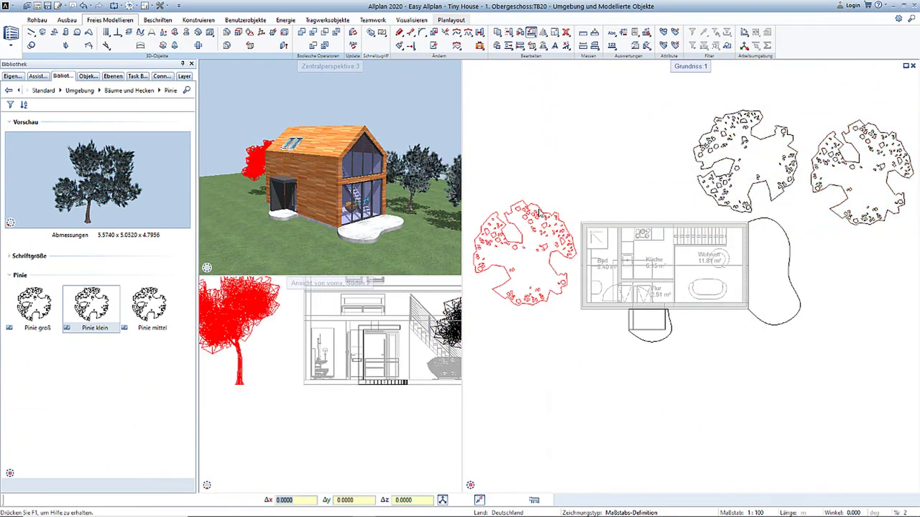
{"action": "left_click", "coordinate": [521, 190]}
{"action": "left_click", "coordinate": [657, 152]}
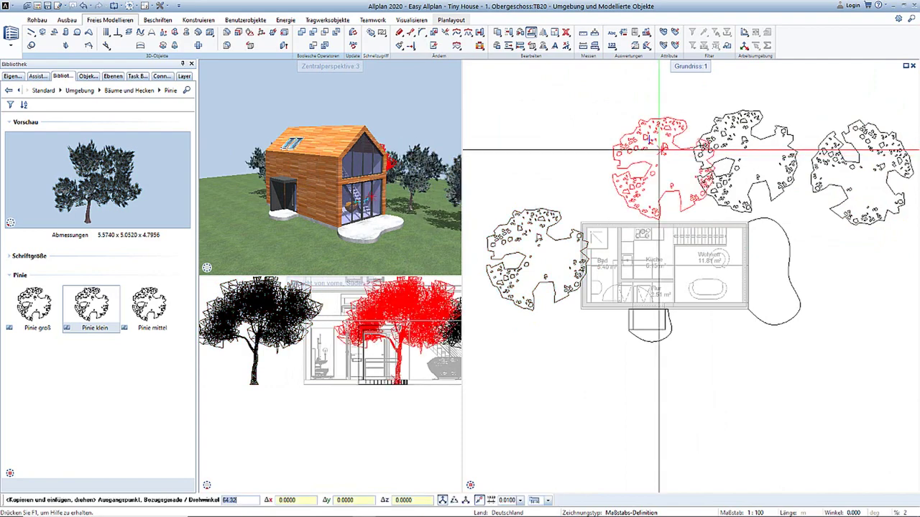
{"action": "key", "text": "Escape"}
Shift the left pine slightly further left.
{"action": "left_click", "coordinate": [520, 32]}
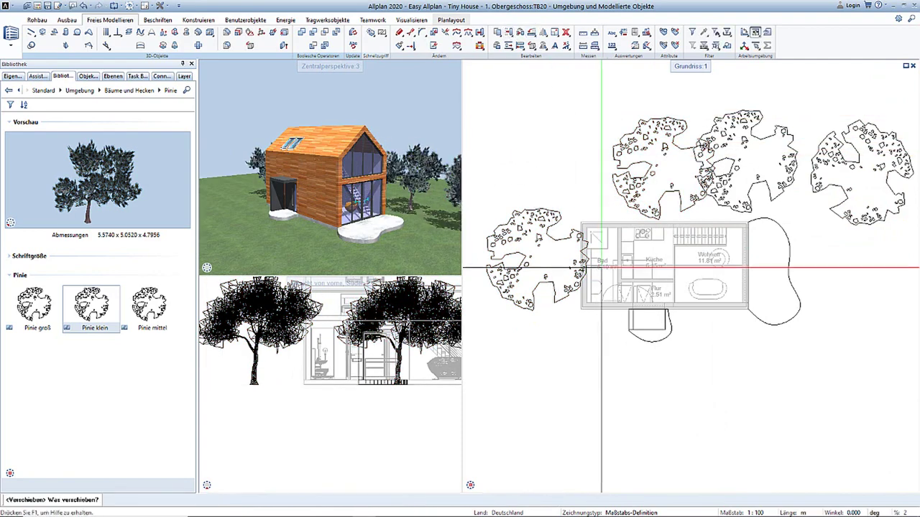
{"action": "left_click", "coordinate": [535, 257]}
{"action": "left_click", "coordinate": [575, 238]}
{"action": "left_click", "coordinate": [558, 237]}
Place a Pinie groß above the left trees and set its Höhenbezug reference level.
{"action": "left_click", "coordinate": [34, 305]}
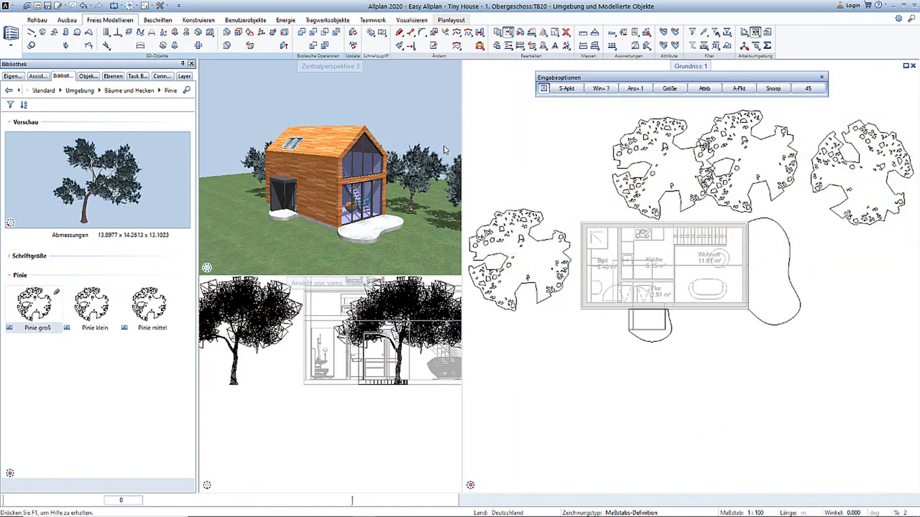
{"action": "scroll", "coordinate": [589, 216], "scroll_direction": "down", "scroll_amount": 3}
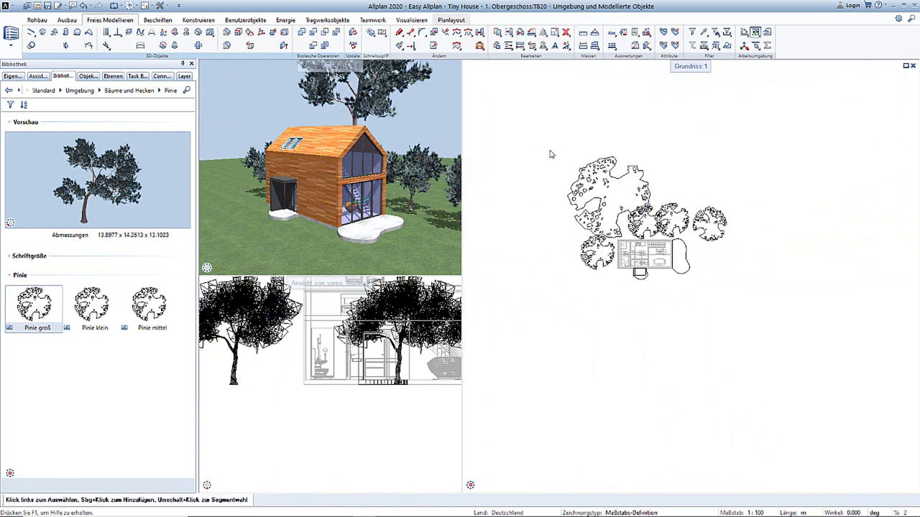
{"action": "left_click", "coordinate": [608, 182]}
{"action": "left_click", "coordinate": [107, 129]}
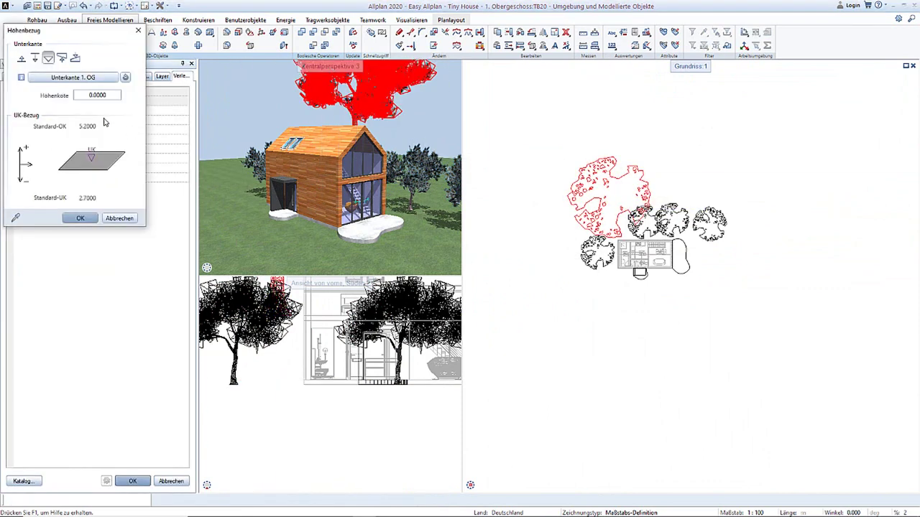
{"action": "left_click", "coordinate": [73, 77]}
{"action": "left_click", "coordinate": [266, 359]}
{"action": "left_click", "coordinate": [81, 217]}
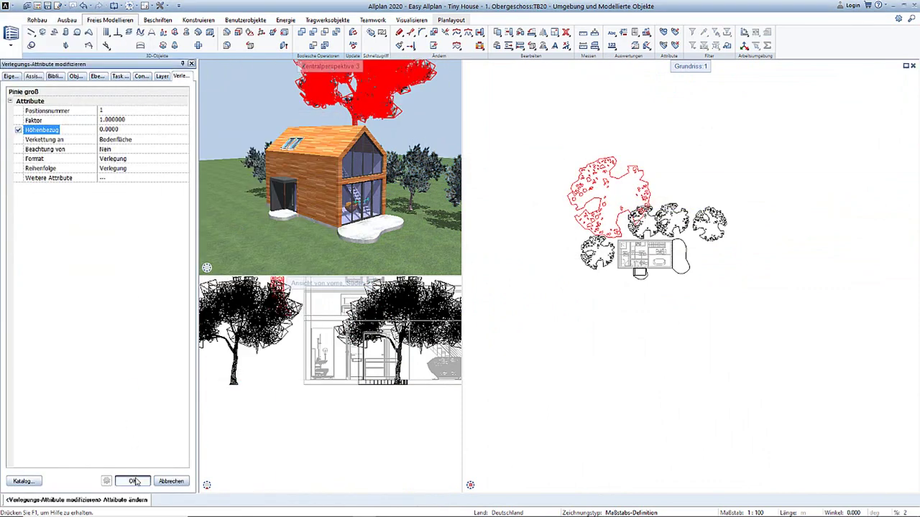
{"action": "left_click", "coordinate": [133, 481]}
Copy the large pine to the left of the house.
{"action": "left_click", "coordinate": [497, 29]}
{"action": "left_click", "coordinate": [554, 46]}
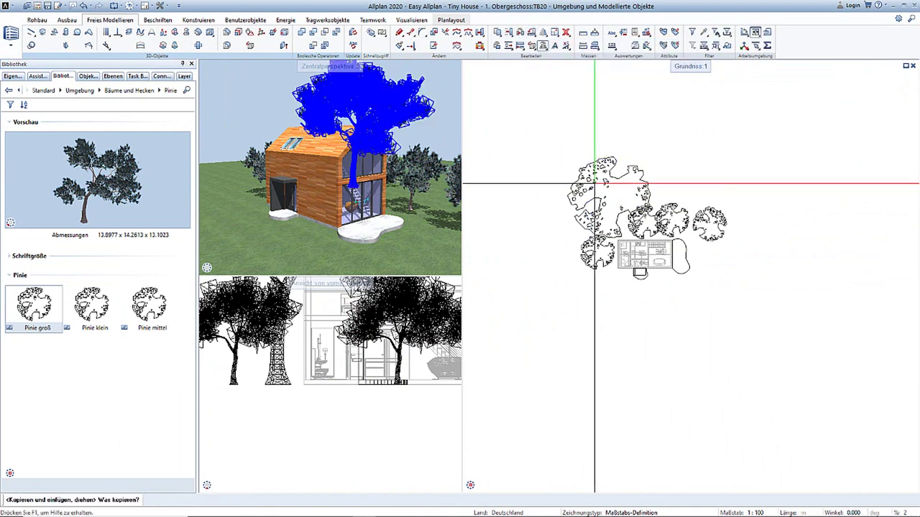
{"action": "left_click", "coordinate": [608, 185]}
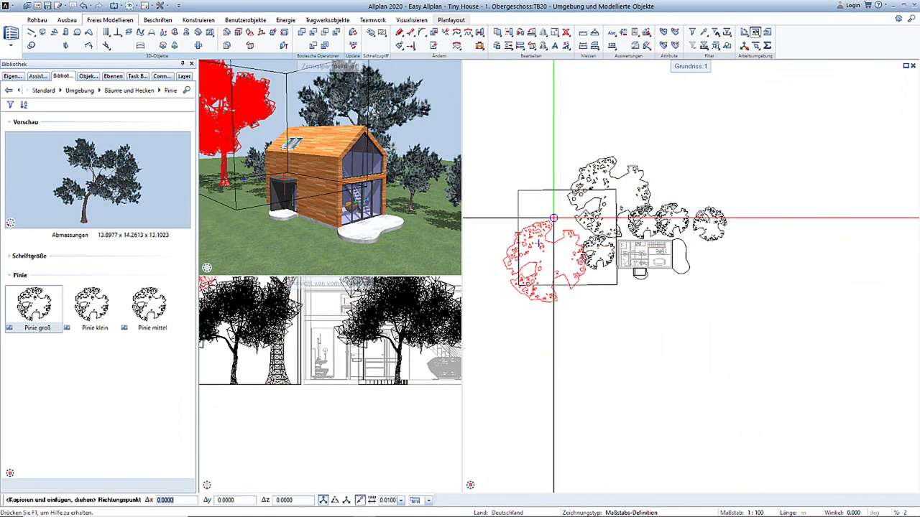
{"action": "left_click", "coordinate": [580, 199]}
{"action": "key", "text": "Escape"}
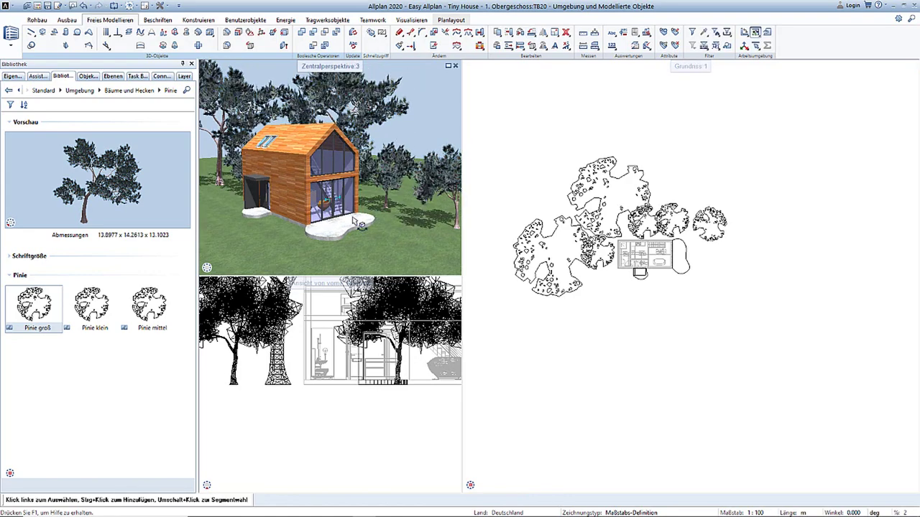
Maximize the Zentralperspektive view and orbit it slightly around the house.
{"action": "left_click", "coordinate": [448, 67]}
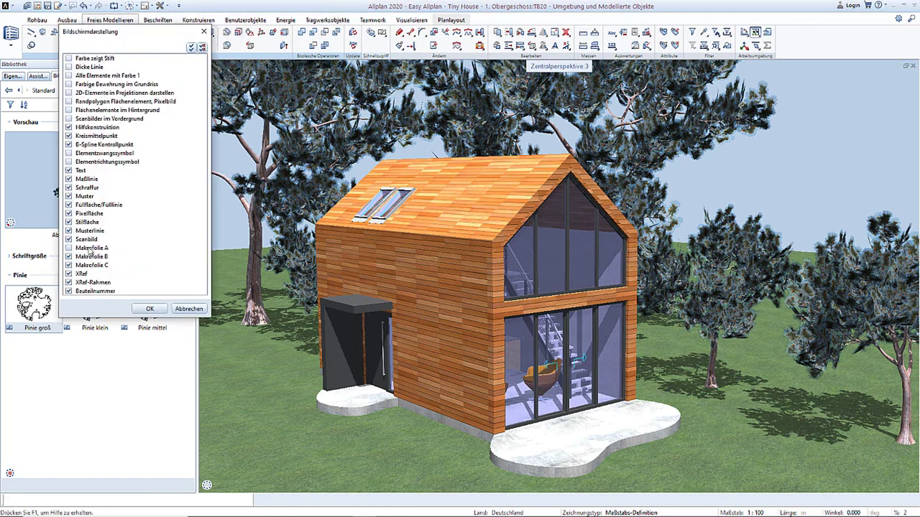
{"action": "left_click", "coordinate": [149, 309]}
{"action": "middle_click_drag", "start_coordinate": [740, 172], "coordinate": [774, 176], "text": "shift"}
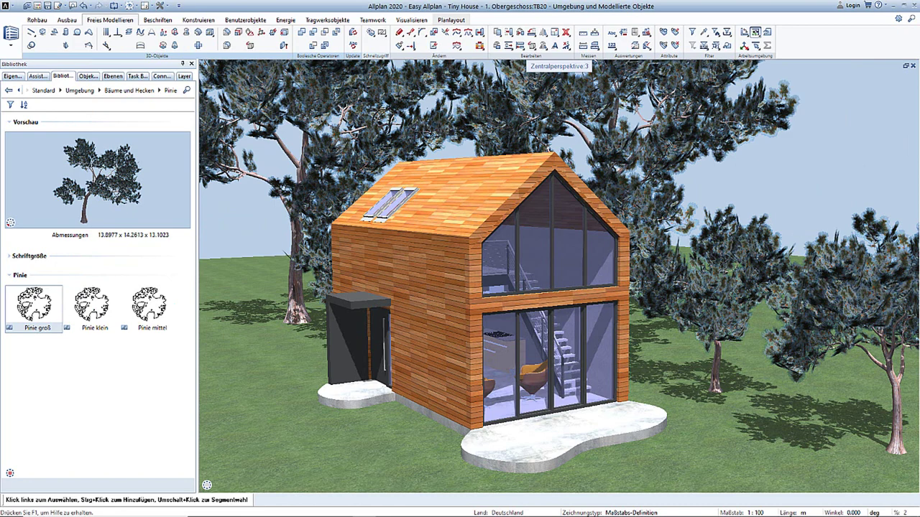
Switch the perspective display through wireframe and Verdeckt to the Sketch style.
{"action": "left_click", "coordinate": [885, 493]}
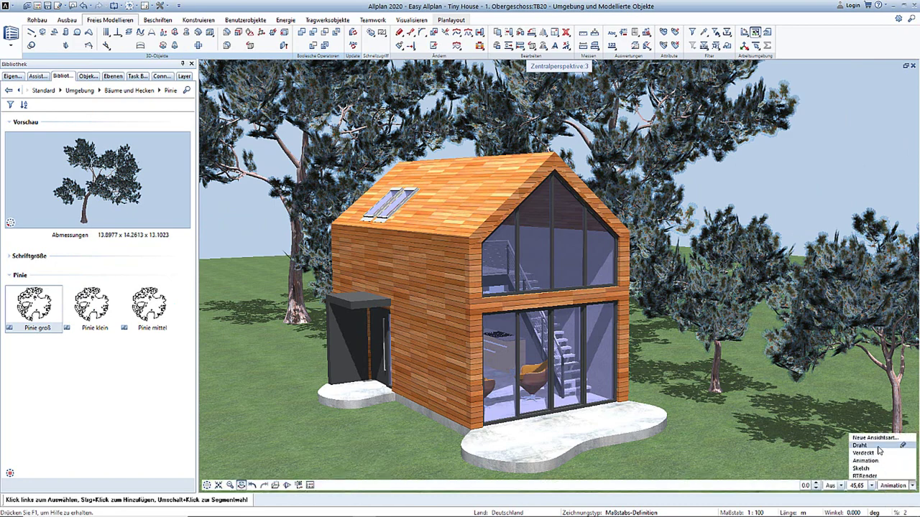
{"action": "left_click", "coordinate": [878, 450]}
{"action": "left_click", "coordinate": [889, 469]}
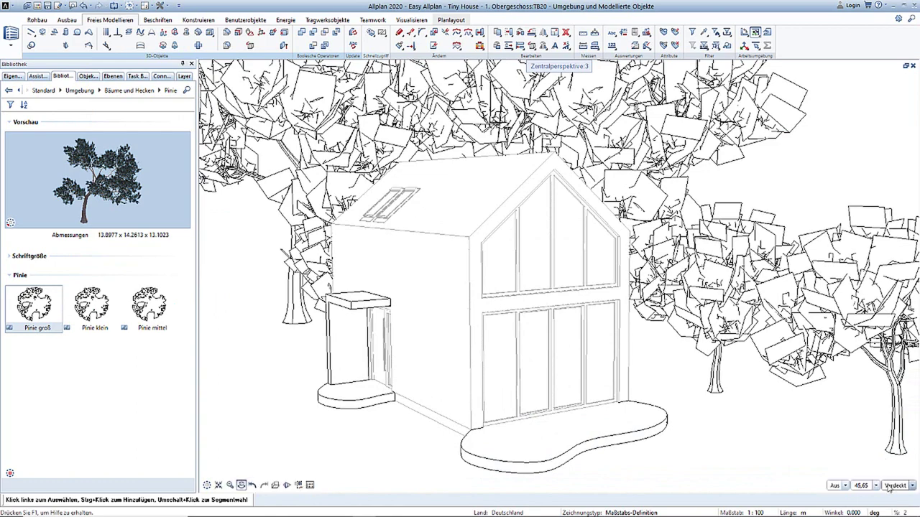
{"action": "left_click", "coordinate": [883, 461]}
{"action": "left_click", "coordinate": [894, 485]}
{"action": "left_click", "coordinate": [879, 469]}
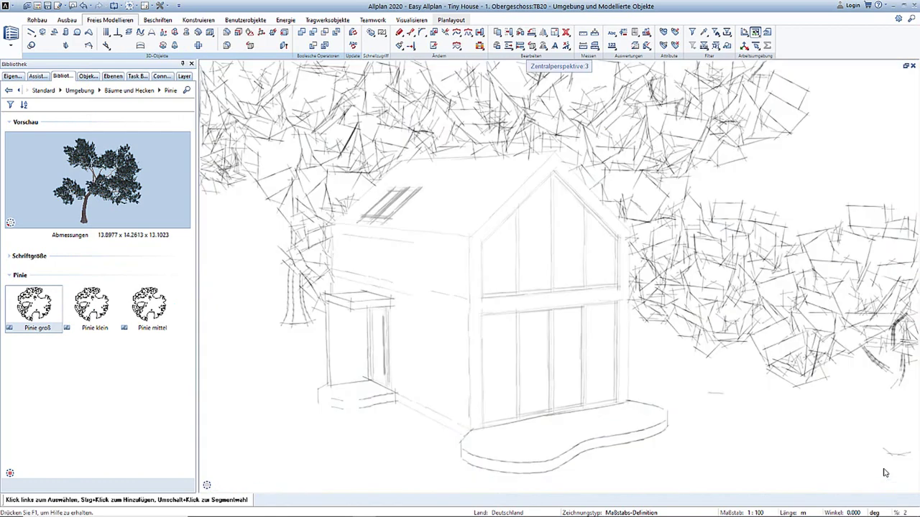